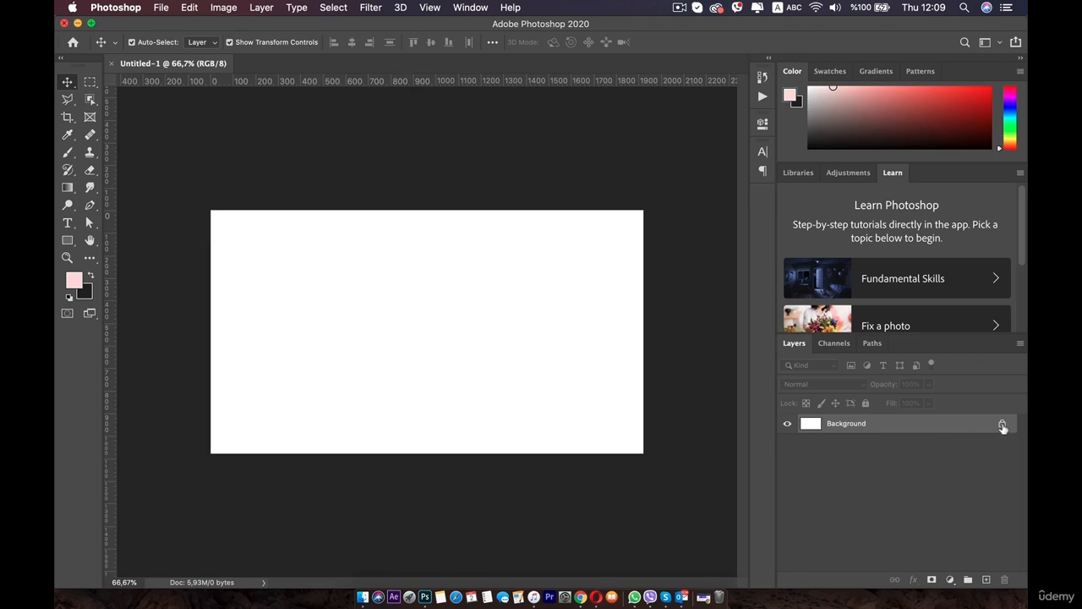
Step: Convert the locked Background into a regular layer and lock all of its attributes
left_click(1002, 425)
scroll(603, 413, "up", 2)
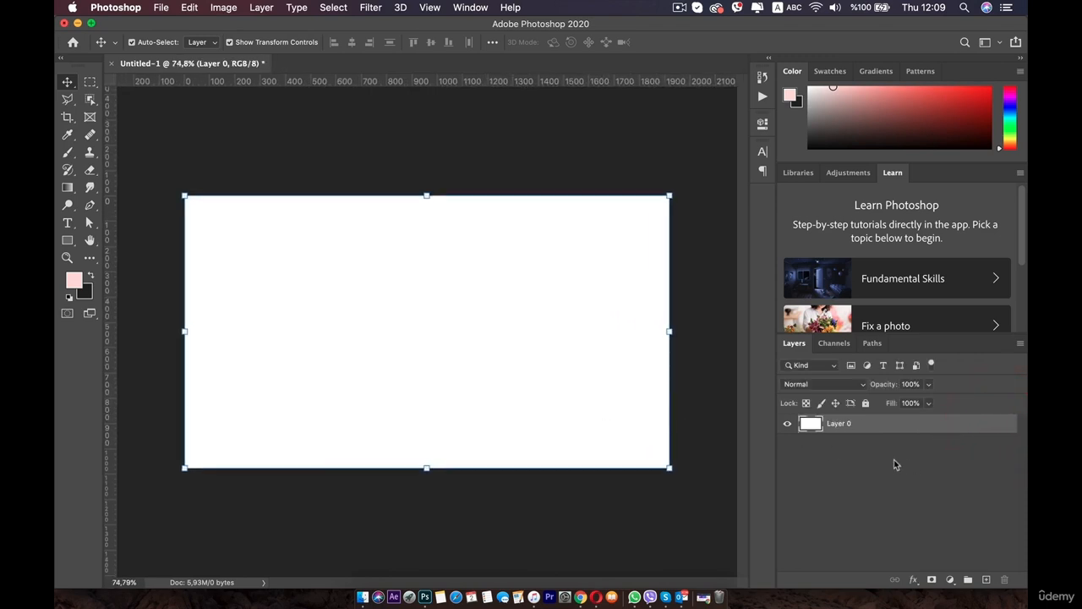
key("BackSpace")
left_click(635, 303)
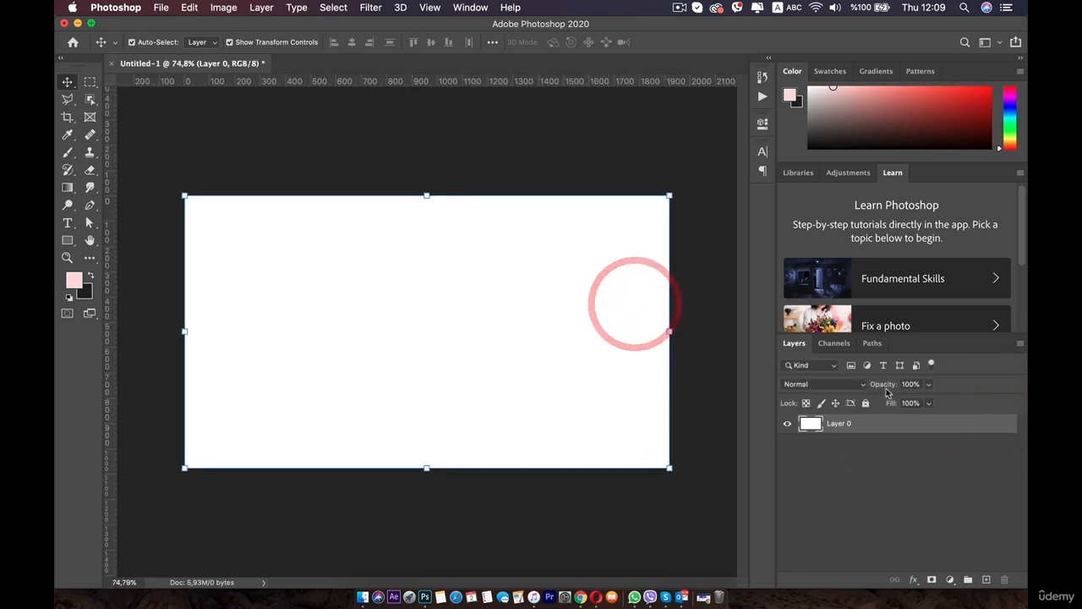
left_click(840, 444)
left_click(908, 423)
left_click(865, 403)
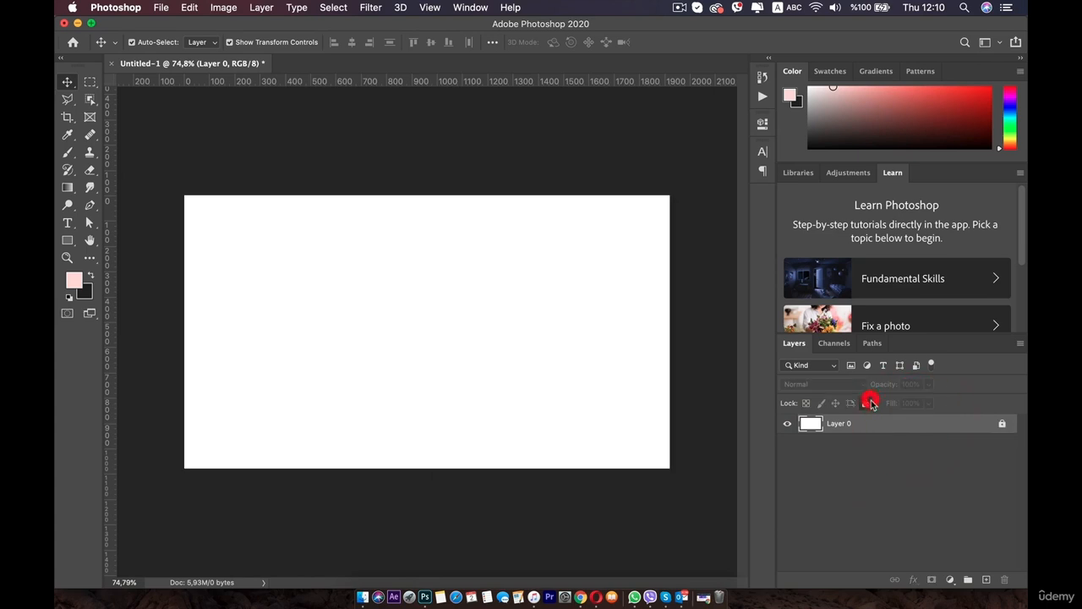
Step: Add a text layer reading "GOLDEN" in capitals on the white canvas, using the Cocogoose font
left_click(68, 223)
left_click(307, 321)
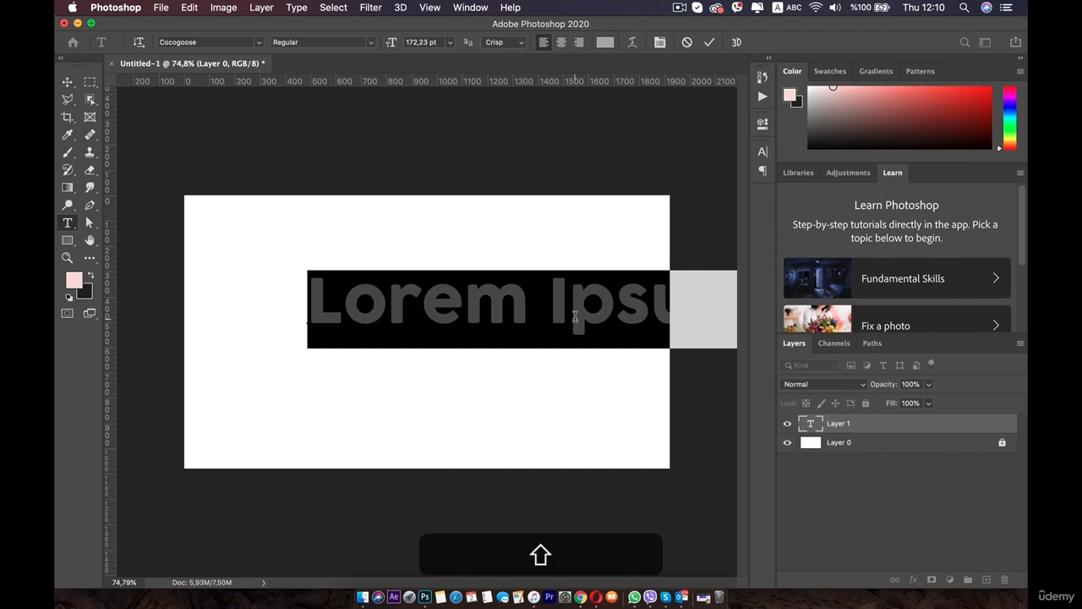
type("GOlden")
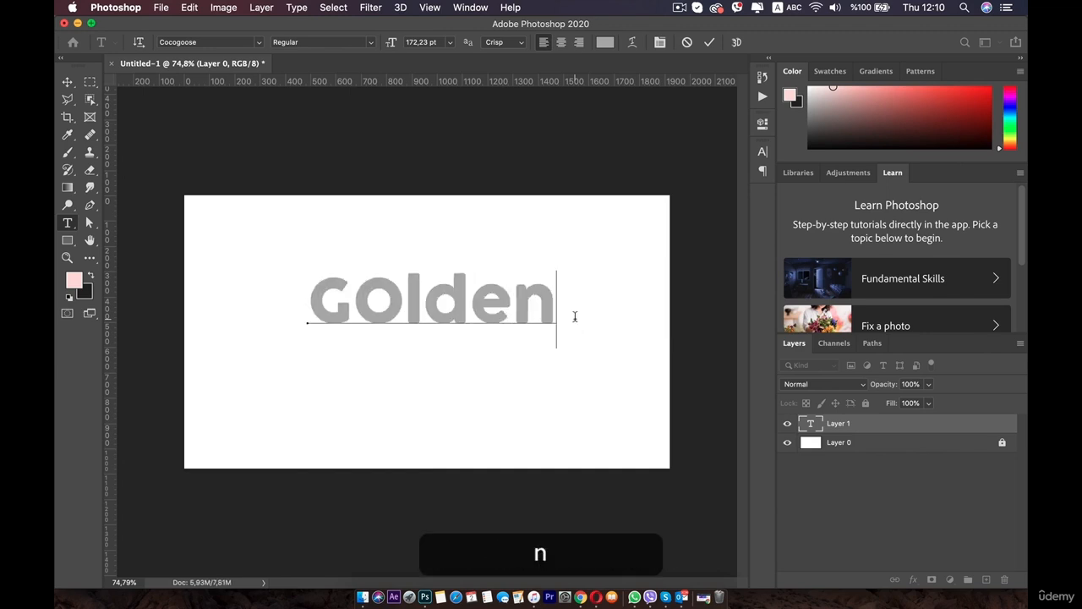
key("BackSpace")
key("BackSpace")
key("BackSpace")
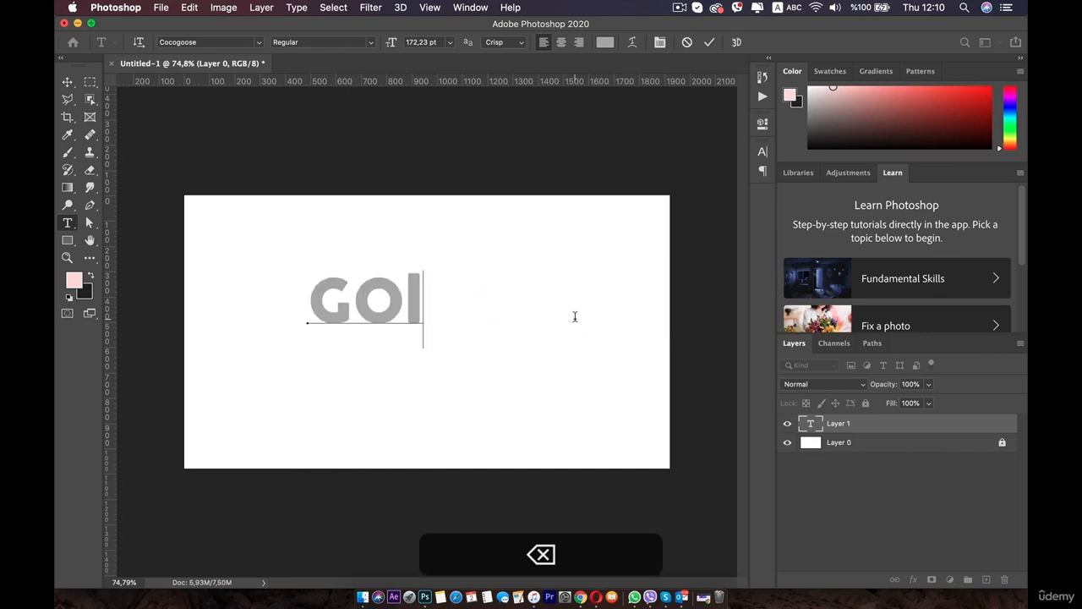
type("DE")
key("BackSpace")
key("BackSpace")
key("BackSpace")
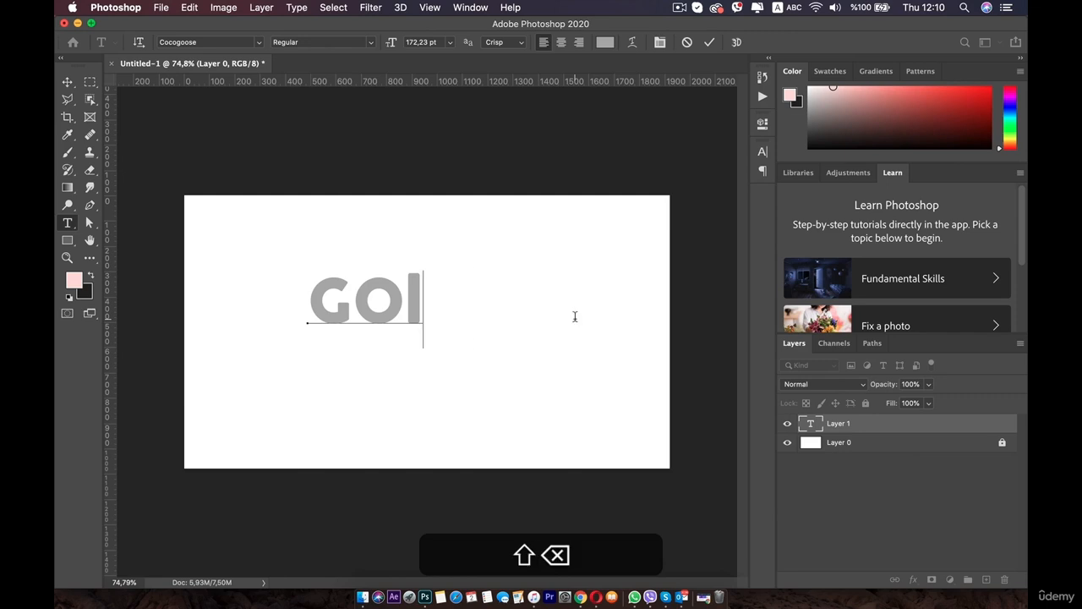
type("LDEN")
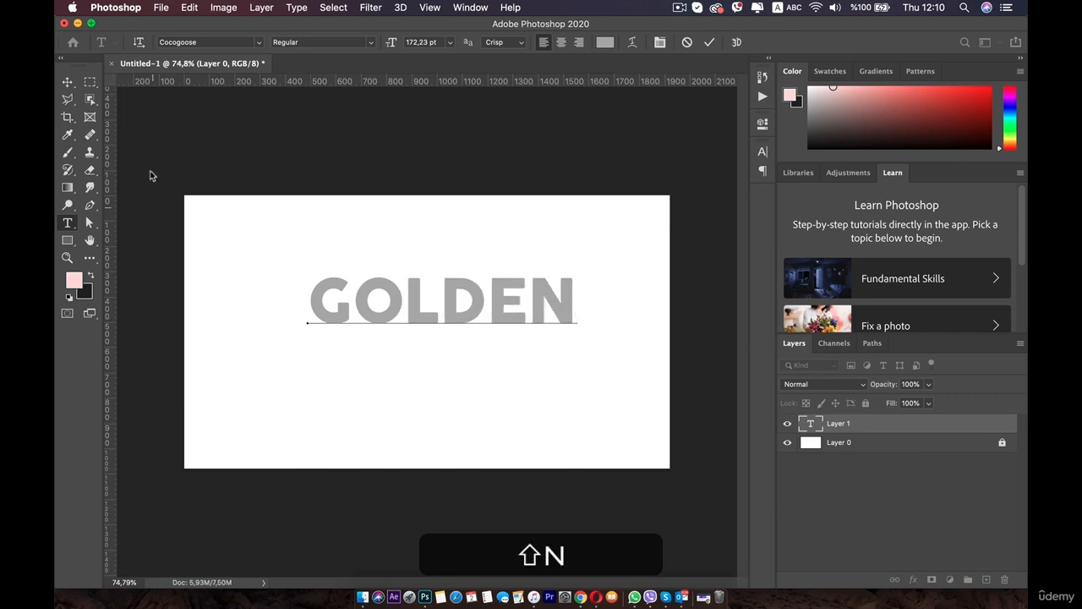
left_click(90, 81)
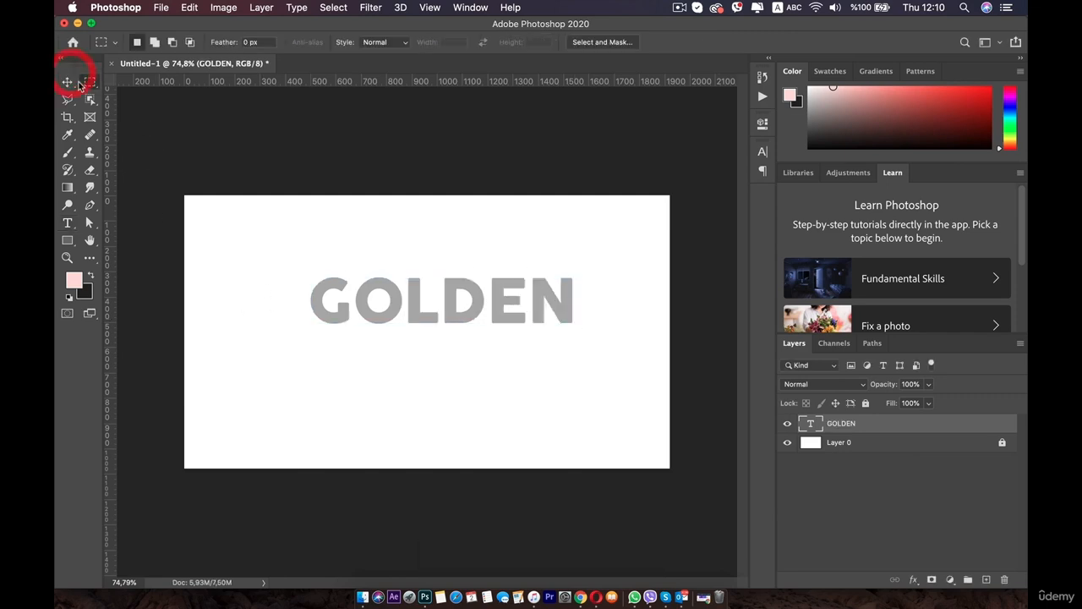
Step: Enlarge the GOLDEN text and position it roughly at the center of the canvas
left_click(67, 81)
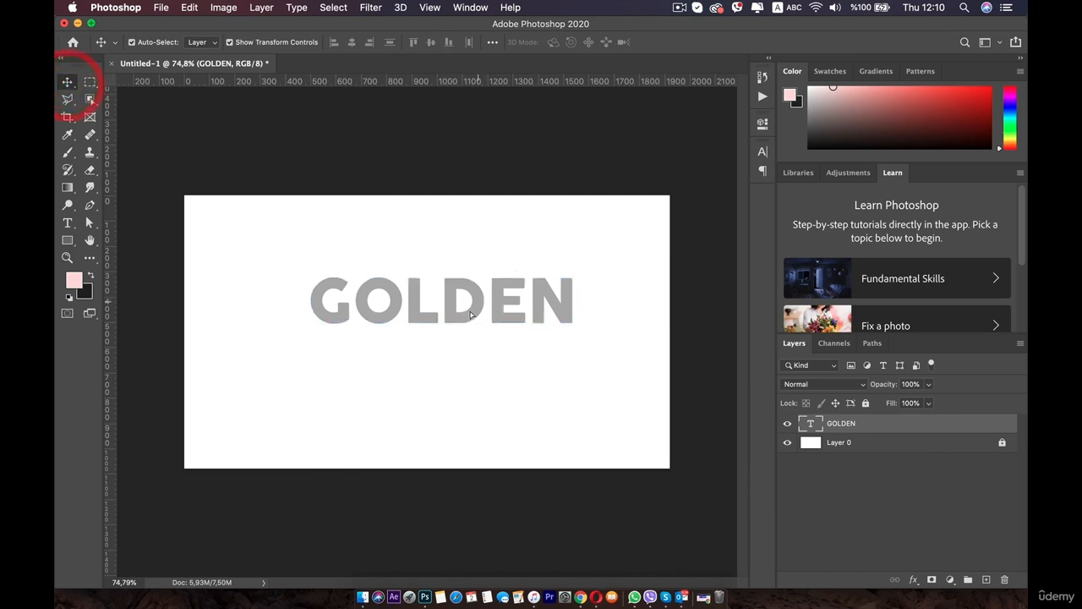
left_click_drag(478, 300, 426, 273)
left_click_drag(430, 317, 430, 335)
left_click_drag(604, 345, 596, 347)
double_click(513, 333)
left_click_drag(506, 333, 517, 338)
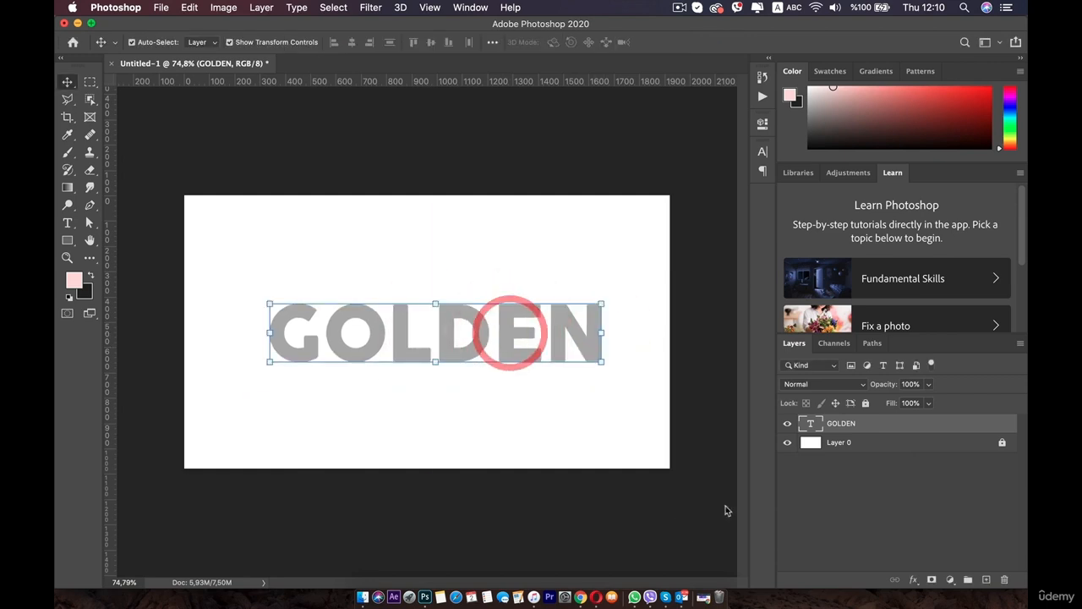
left_click(542, 425)
left_click(575, 338)
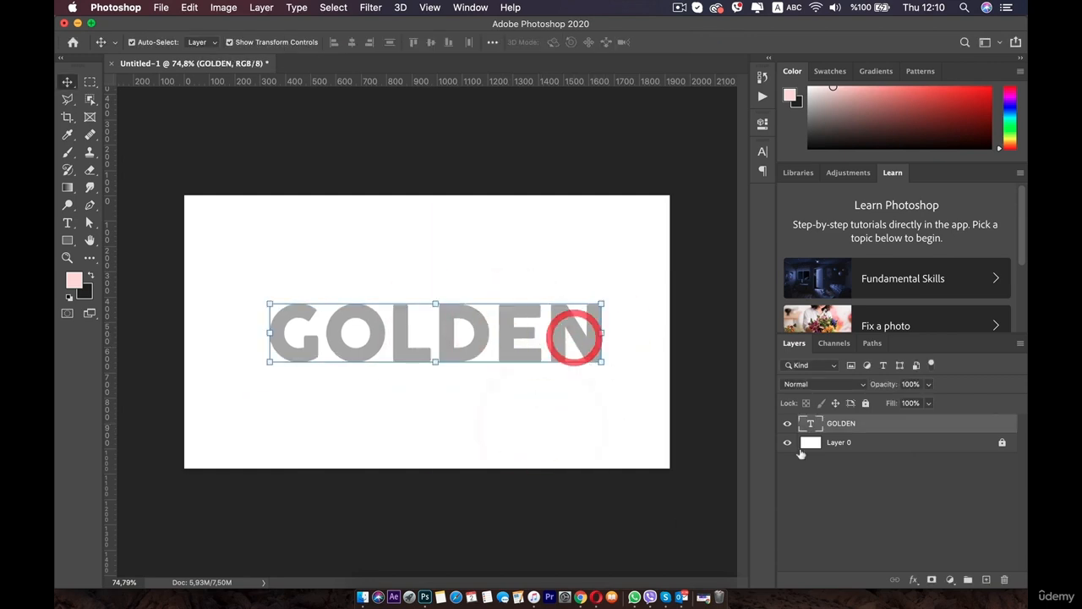
Step: Convert the GOLDEN text layer to a Smart Object and keep it selected
right_click(901, 420)
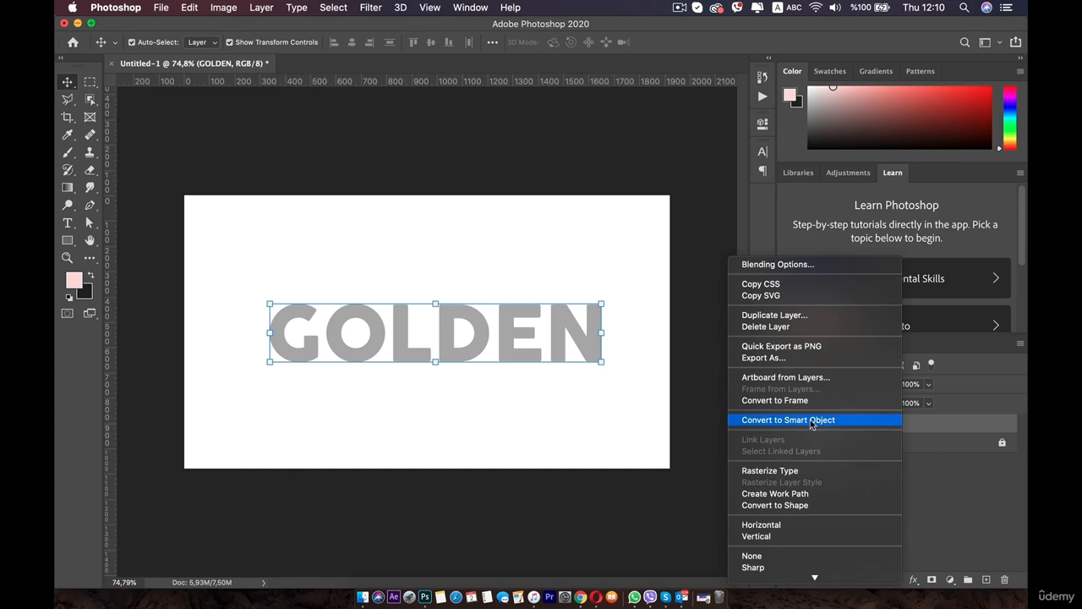
left_click(806, 421)
left_click(874, 515)
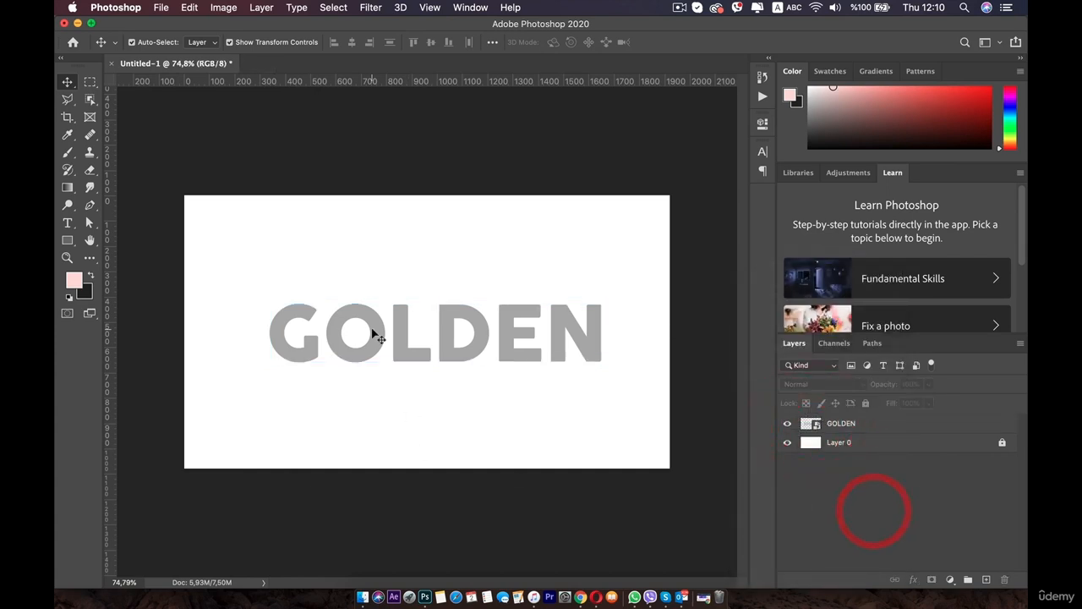
left_click(440, 337)
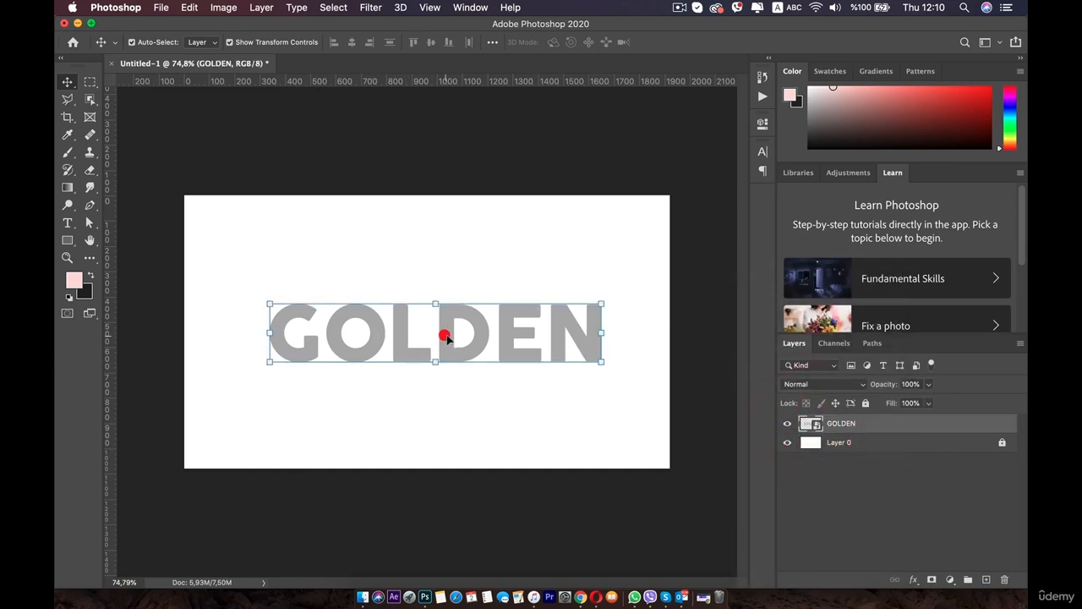
Step: Add a Color Overlay effect to the GOLDEN layer and set its blend mode to Normal
double_click(981, 422)
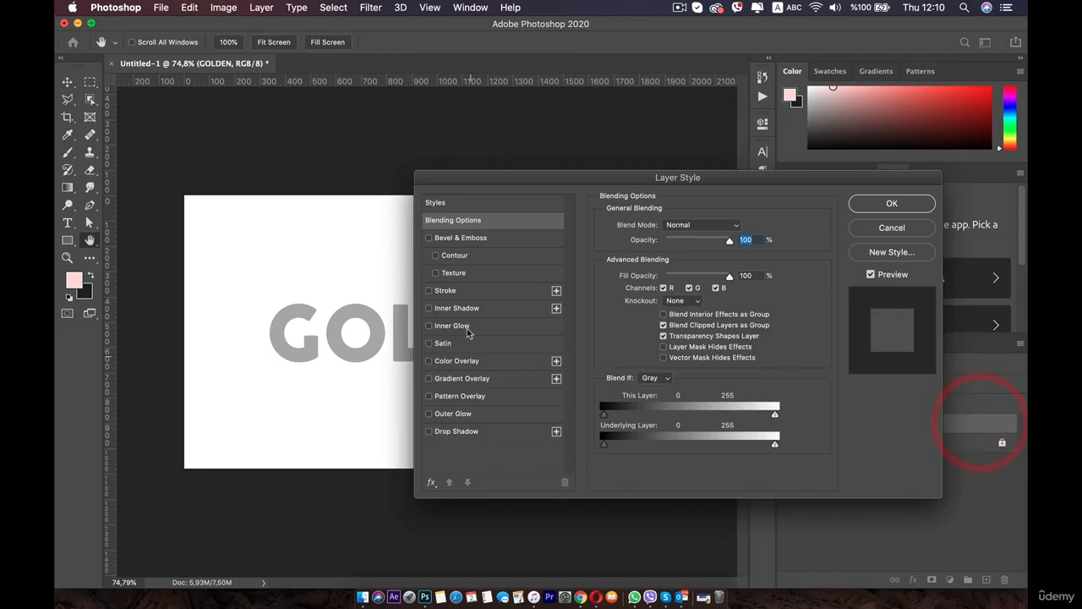
left_click_drag(574, 176, 657, 56)
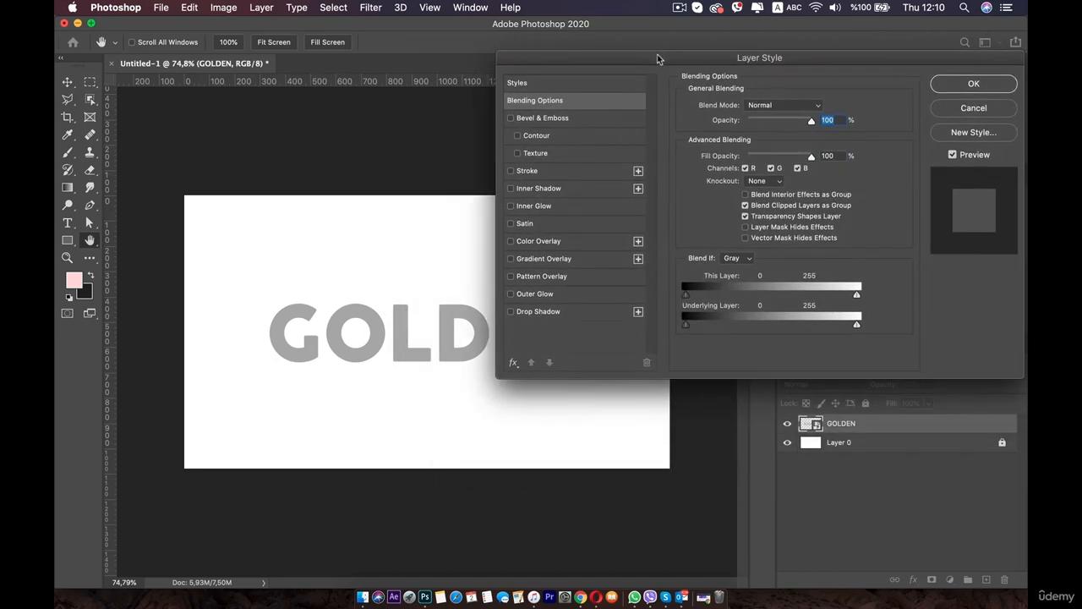
left_click(534, 243)
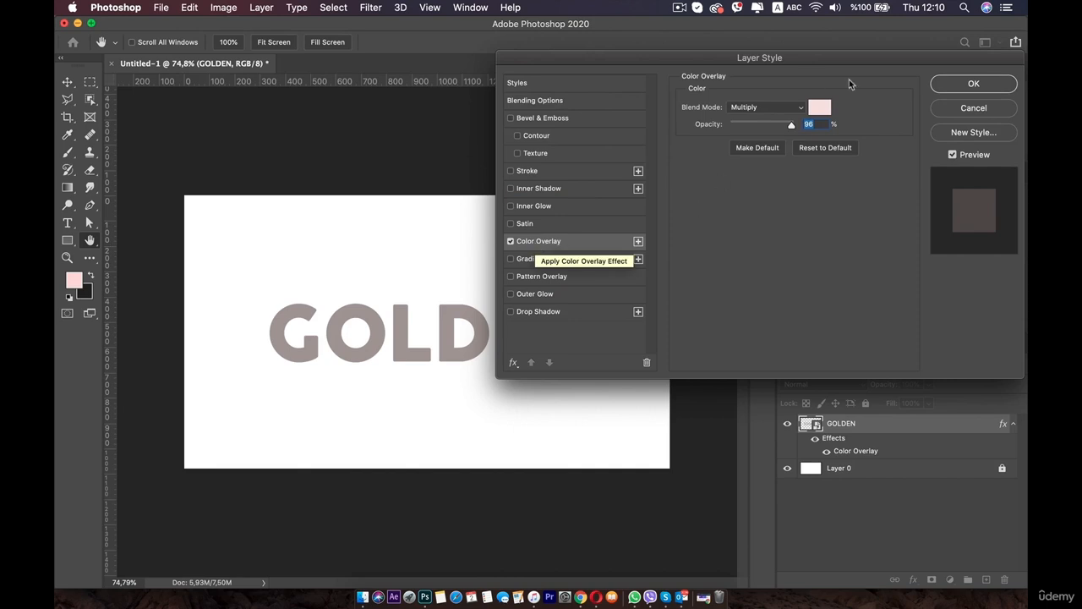
left_click(786, 108)
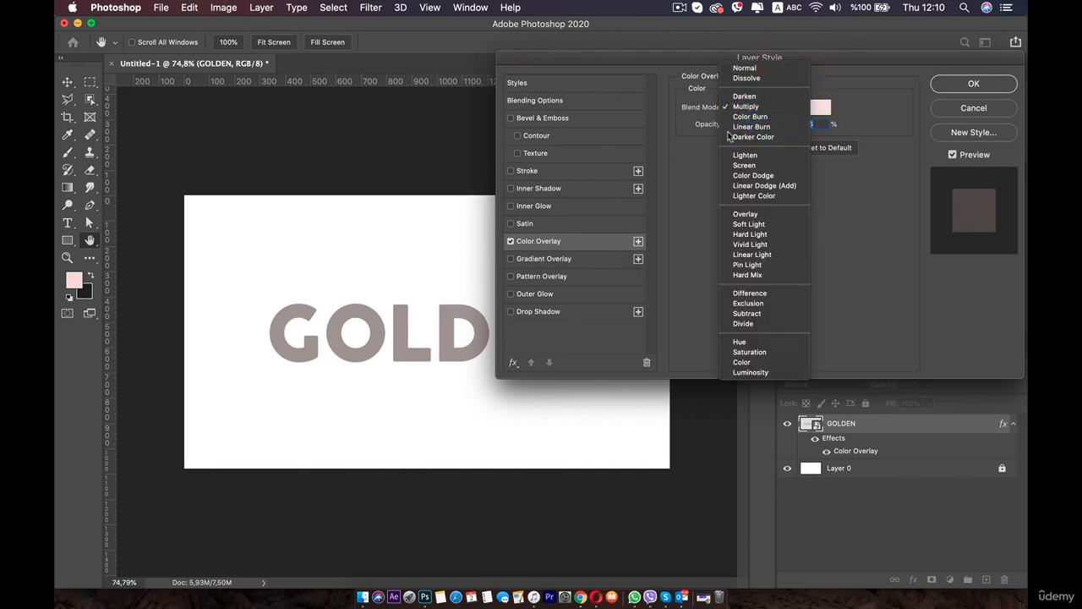
left_click(744, 68)
Step: Set the overlay color to golden brown bb8c31 and raise the overlay's opacity to about 99%
left_click(823, 110)
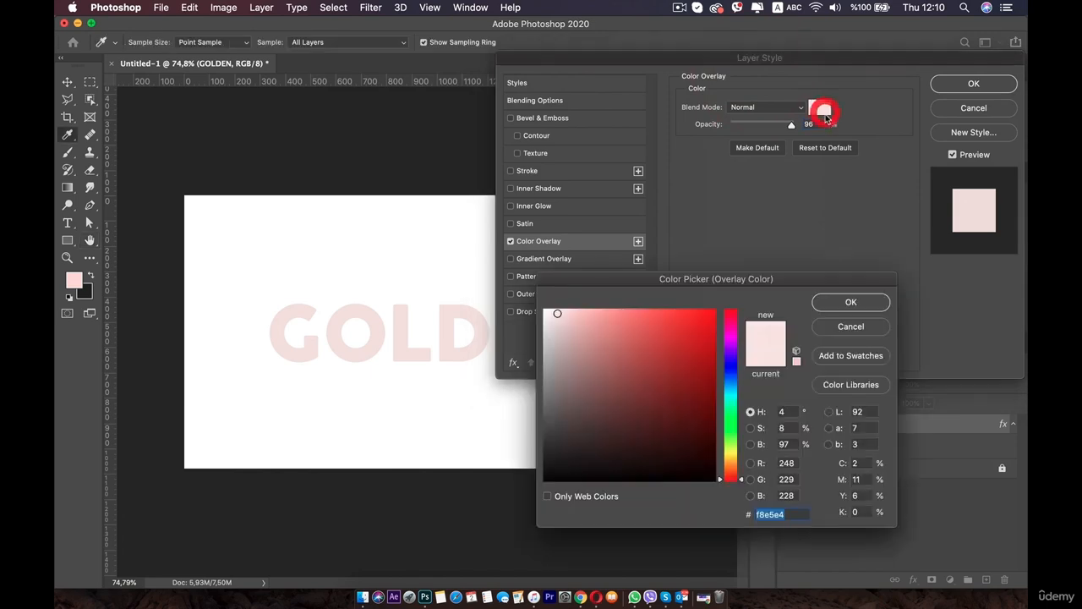
left_click_drag(734, 470, 736, 460)
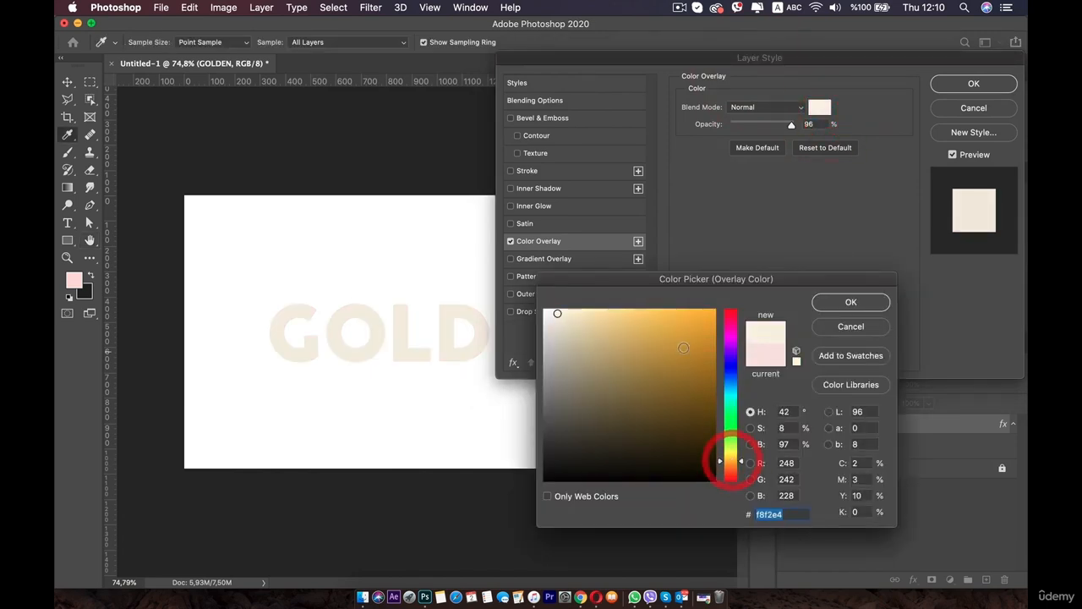
left_click(688, 339)
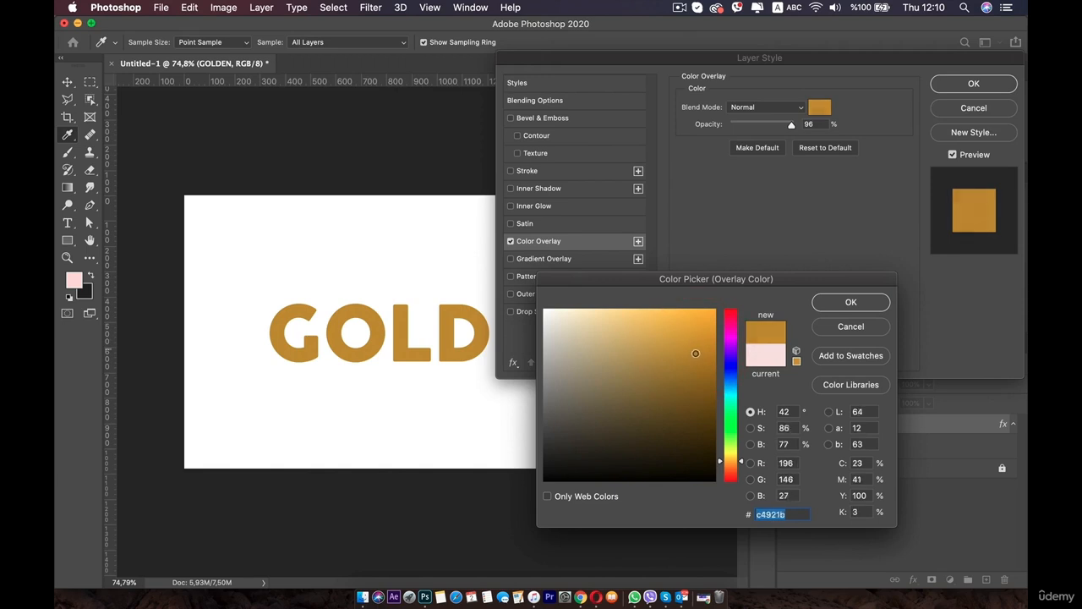
left_click(699, 350)
left_click_drag(733, 464, 734, 466)
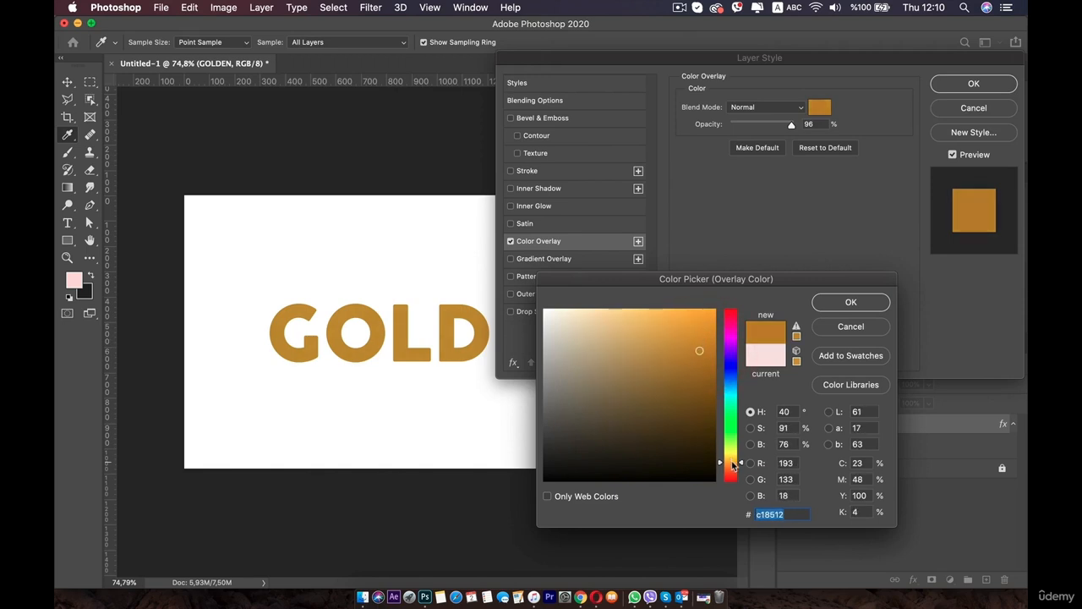
left_click(731, 464)
left_click(686, 333)
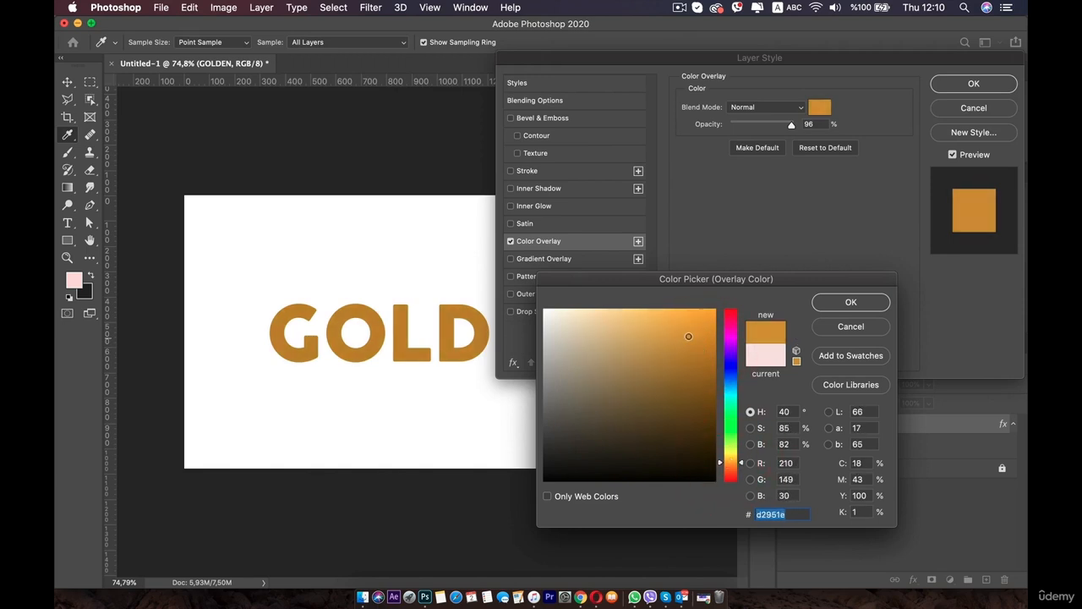
left_click_drag(686, 333, 667, 355)
left_click(670, 354)
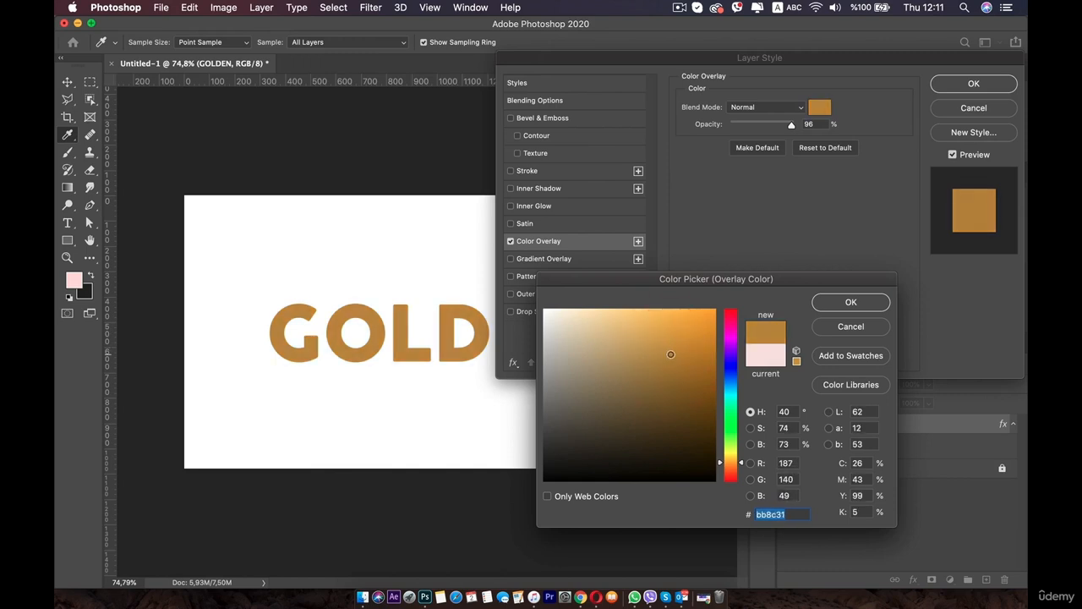
left_click(837, 304)
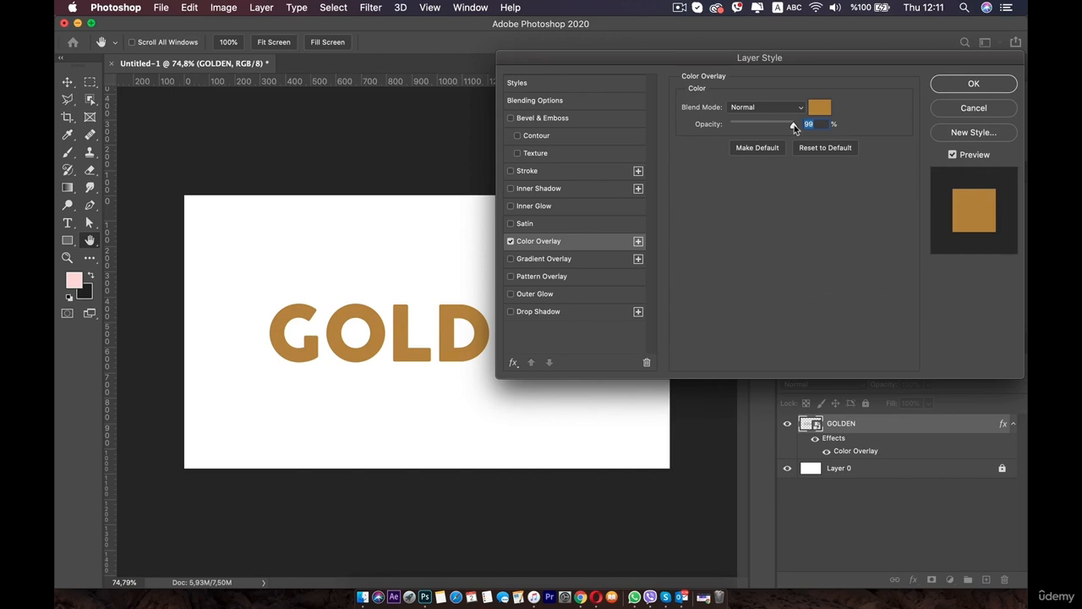
left_click_drag(794, 127, 795, 126)
left_click(779, 253)
Step: Enable an Inner Shadow on the GOLDEN layer with Color Dodge blending and 46% opacity
left_click(539, 188)
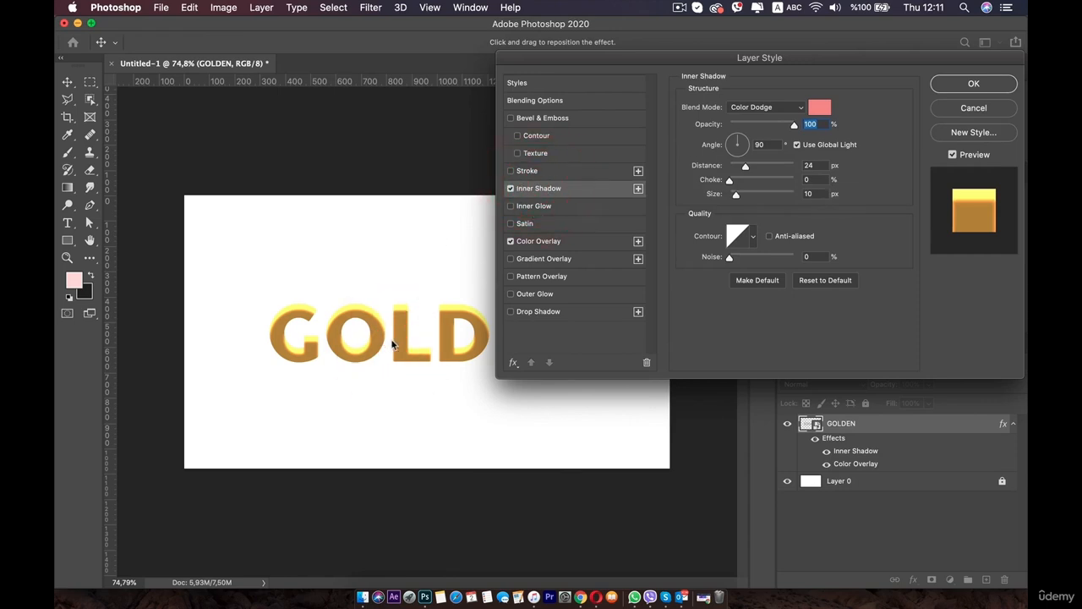
key("super+equal")
key("super+equal")
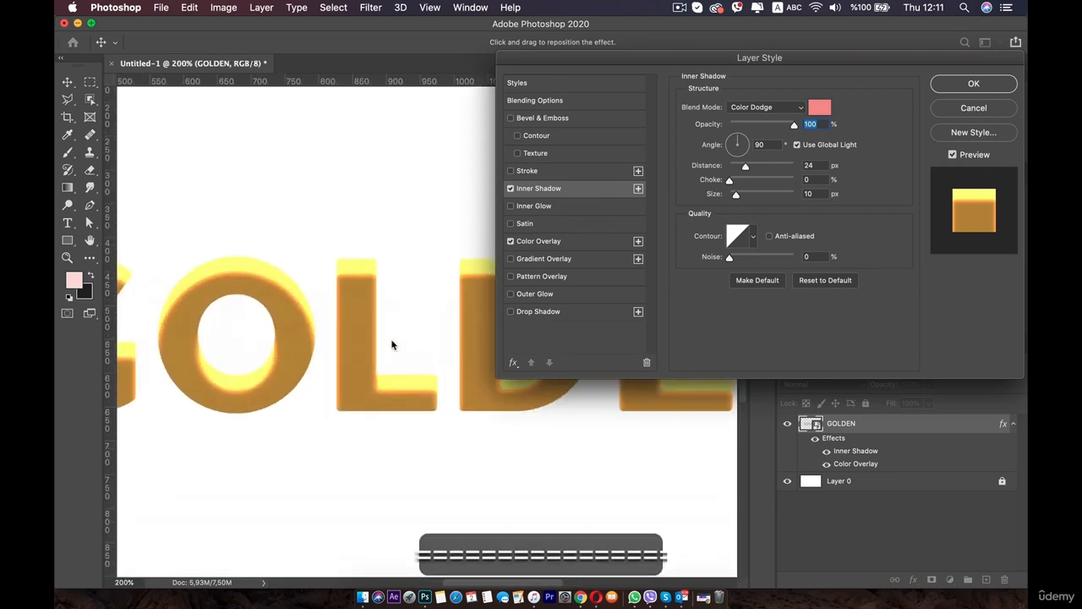
key("super+minus")
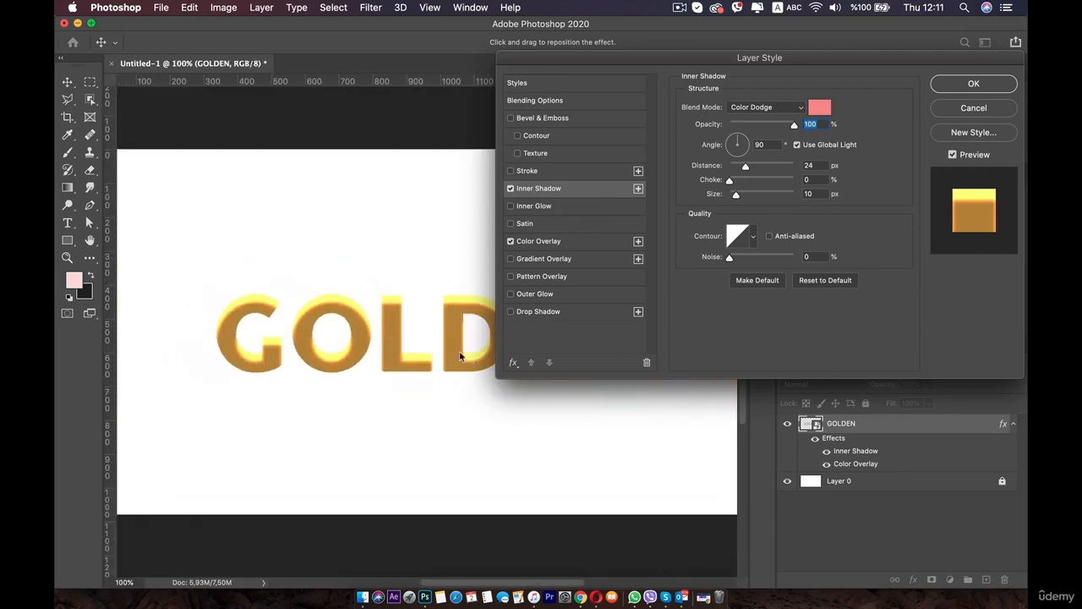
left_click(783, 104)
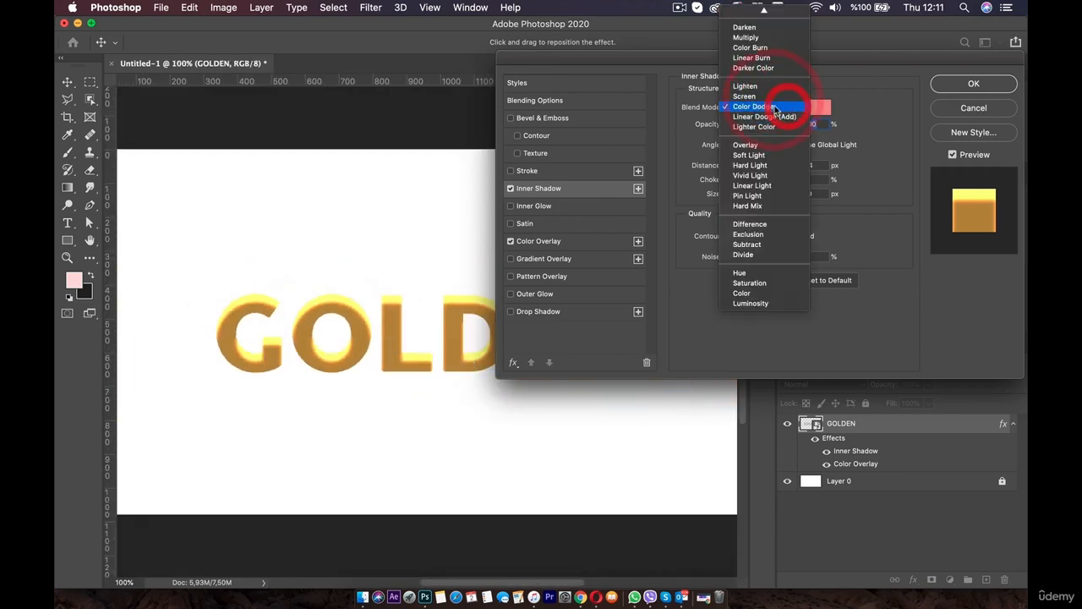
left_click(762, 107)
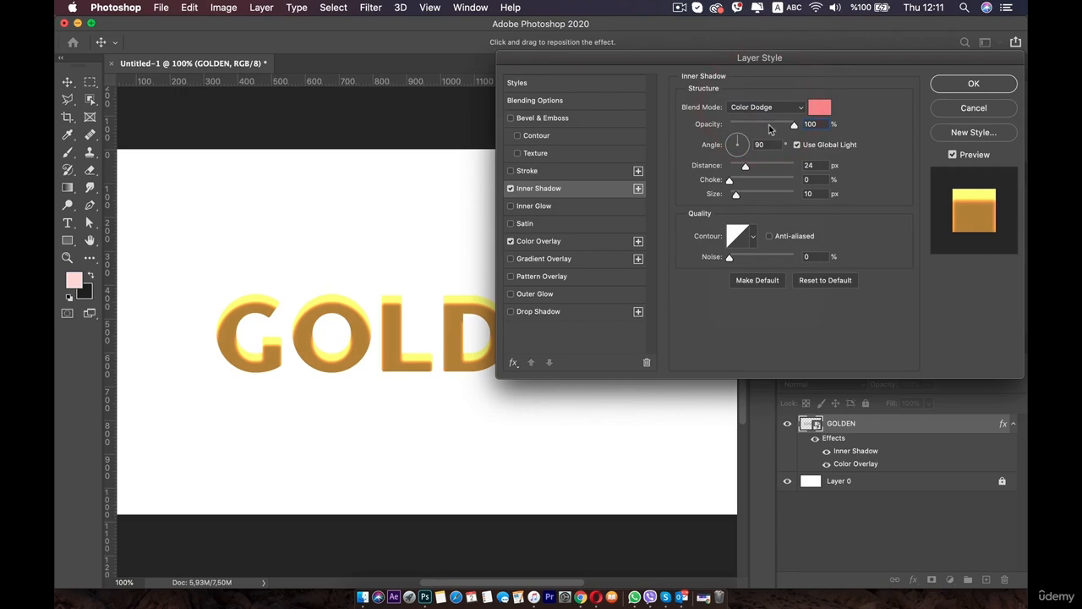
left_click_drag(795, 125, 759, 129)
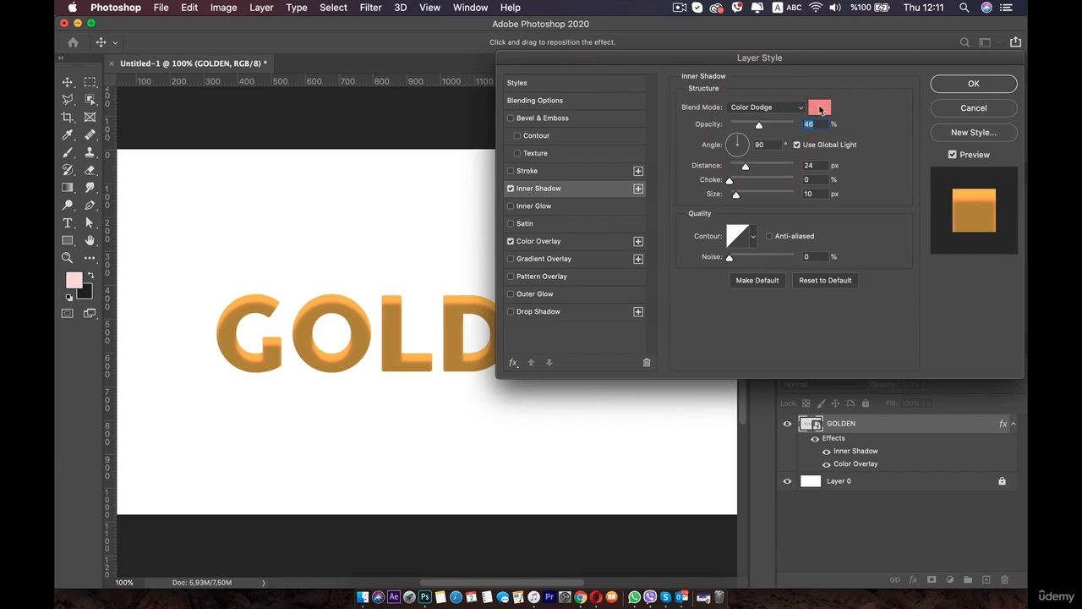
Step: Change the inner shadow's color to light gray eaeaea
left_click(820, 108)
mouse_move(608, 312)
left_mouse_down()
mouse_move(545, 309)
mouse_move(519, 290)
mouse_move(547, 322)
left_mouse_up()
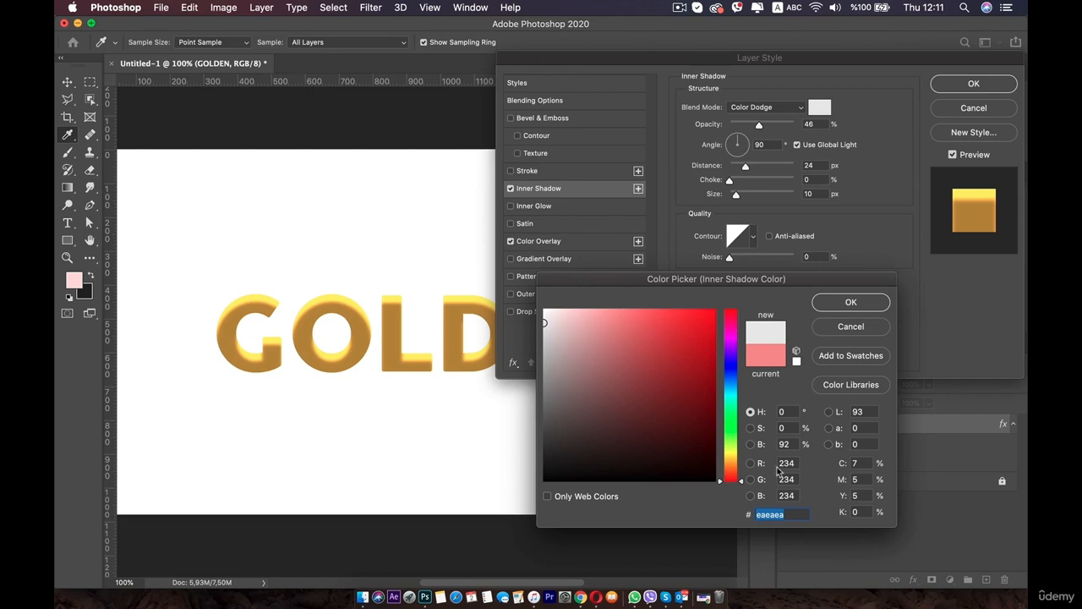
left_click(789, 515)
left_click(850, 301)
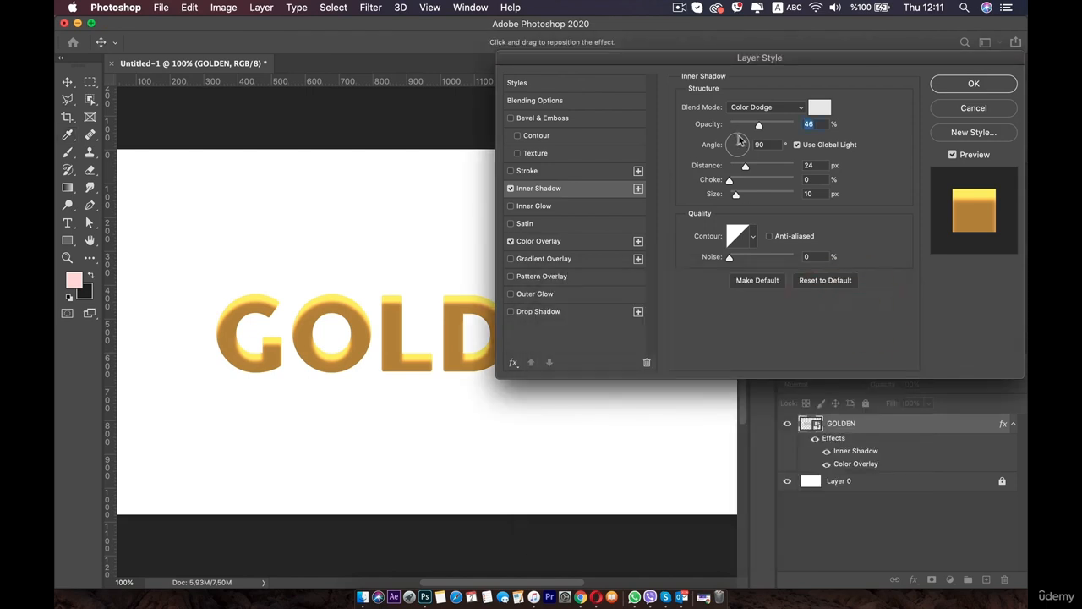
Step: Turn off global light for the inner shadow and set its angle to about 157°
left_click(797, 145)
left_click(727, 142)
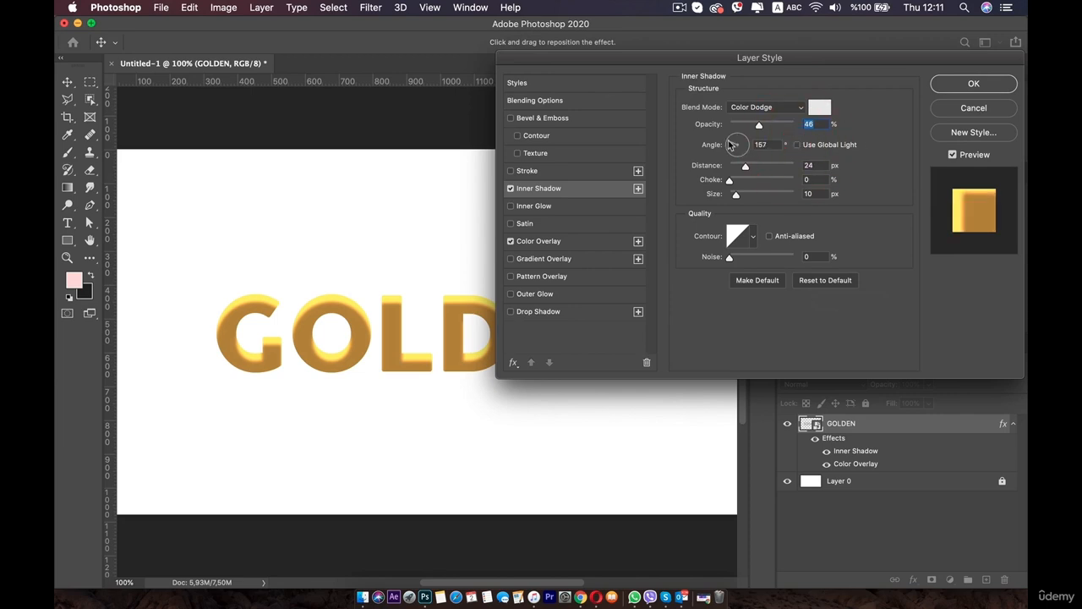
Step: Set the inner shadow's angle to 145°, choke to 0%, size to 7 px and distance to 5 px
left_click(729, 138)
left_click(732, 144)
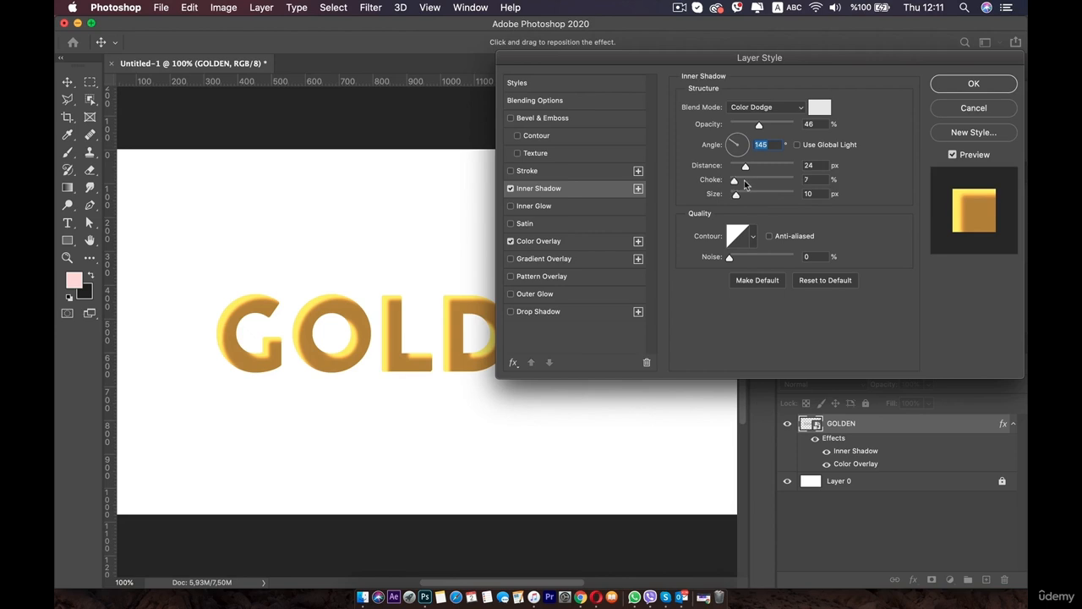
left_click_drag(744, 180, 715, 184)
left_click_drag(734, 195, 733, 169)
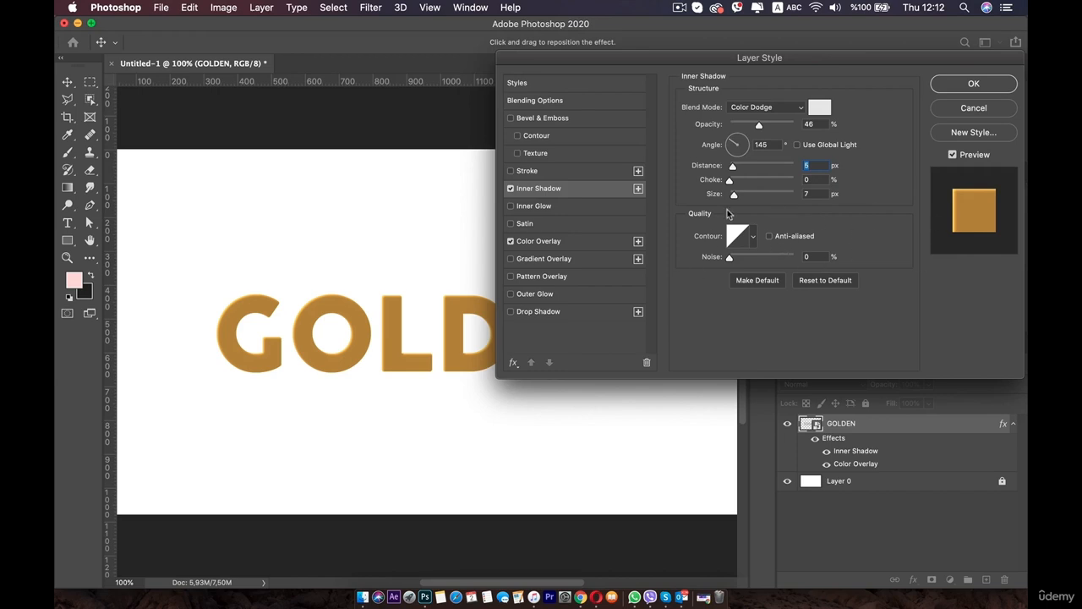
Step: Enable Bevel & Emboss as an upward Inner Bevel with 126% depth, 250 px size and 0 px soften
left_click(546, 120)
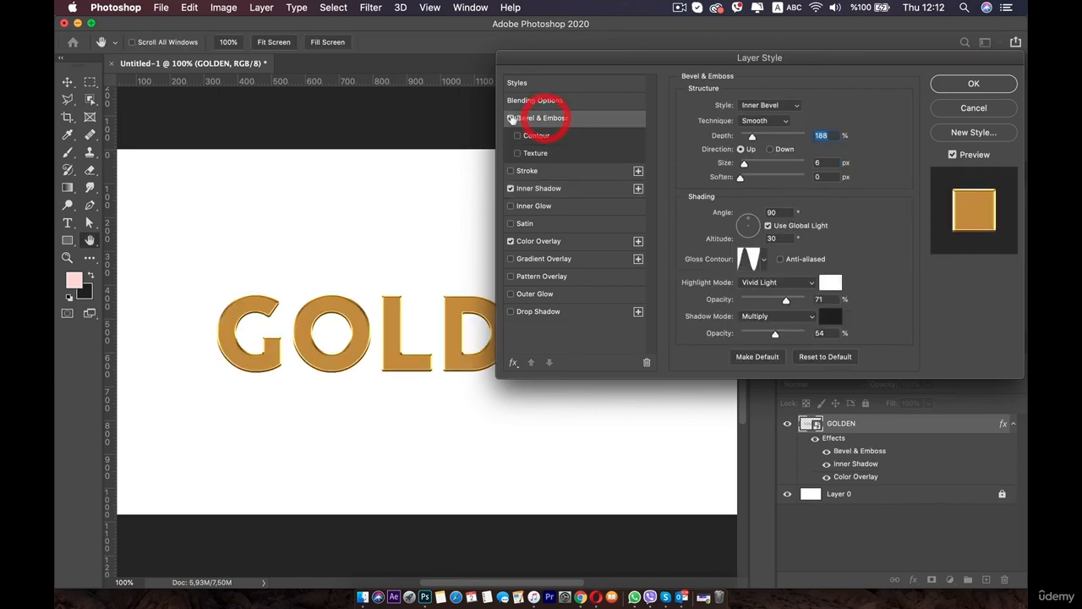
left_click(762, 104)
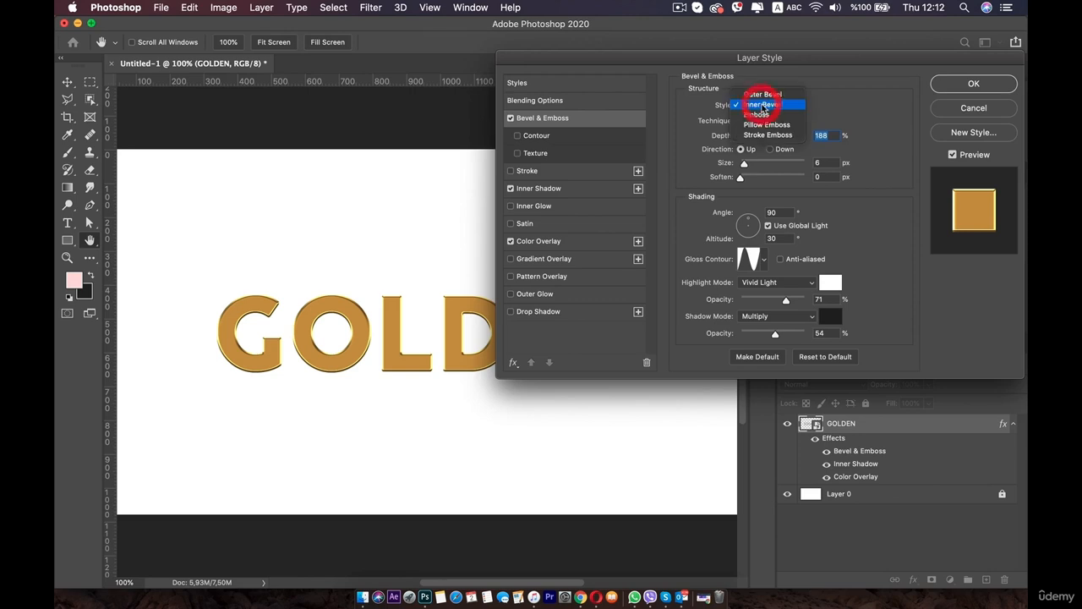
left_click(776, 105)
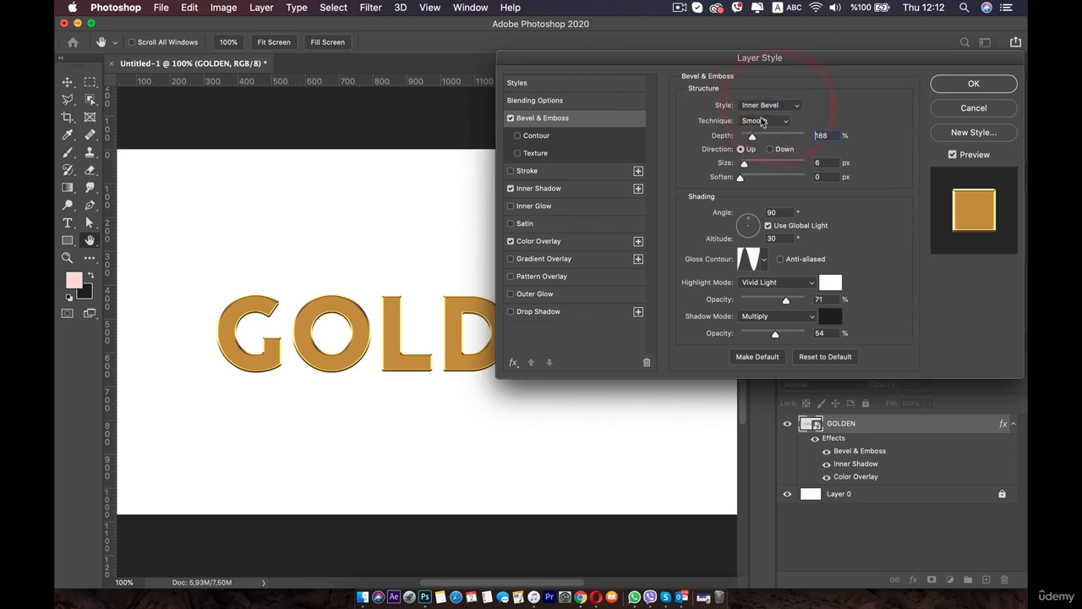
left_click_drag(750, 140, 748, 139)
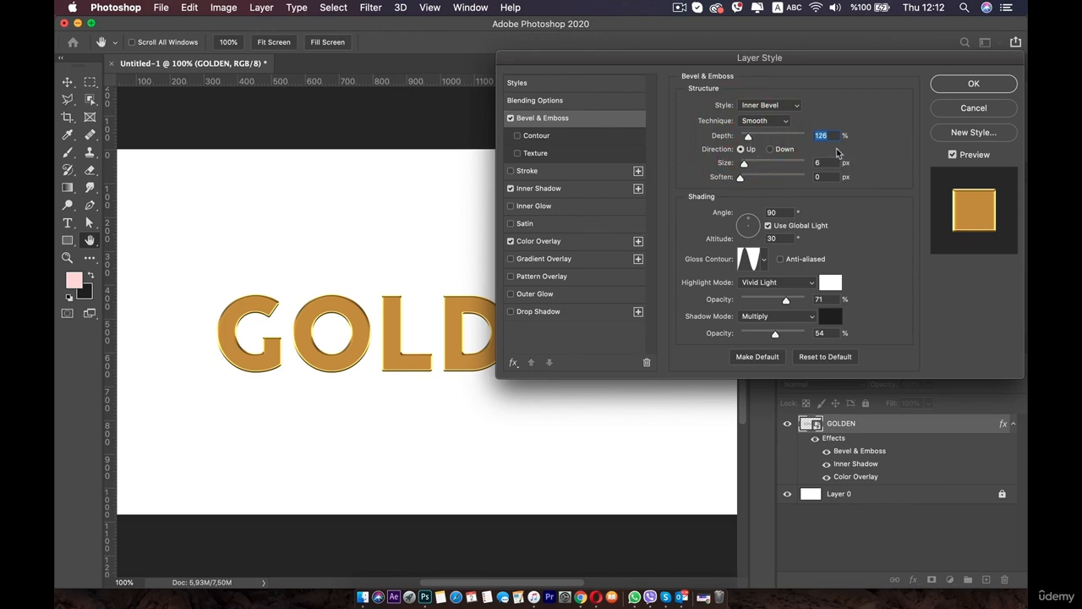
left_click(742, 150)
left_click_drag(743, 165, 806, 162)
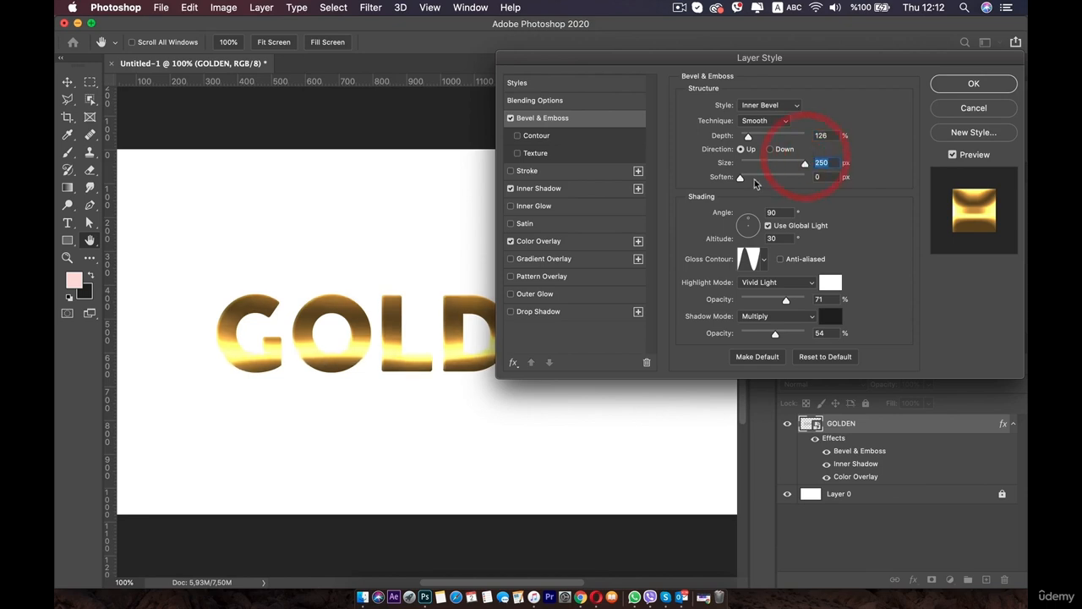
left_click_drag(743, 179, 670, 175)
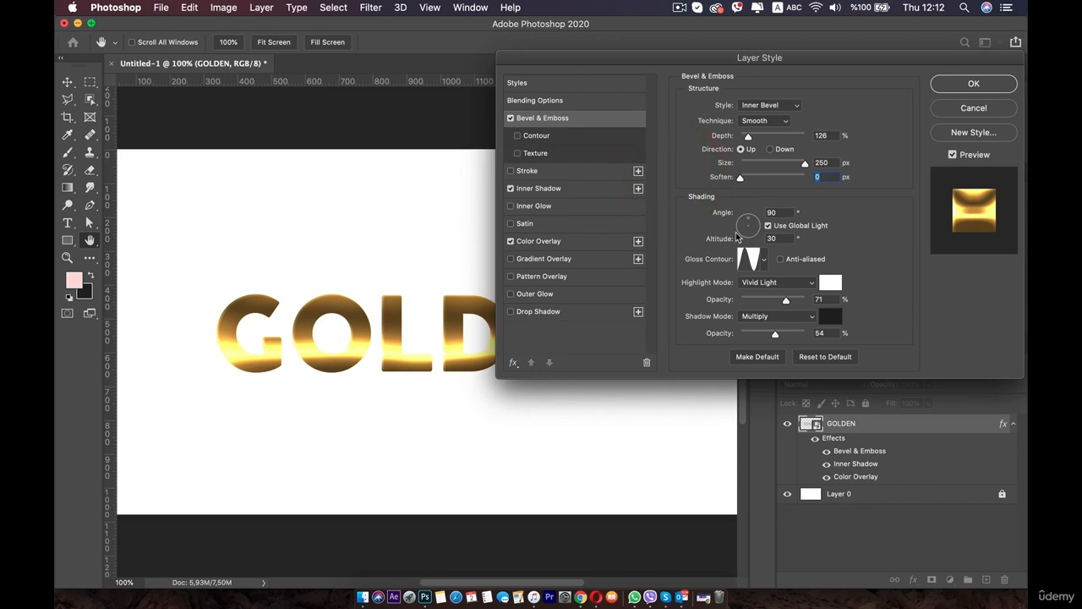
Step: Turn off global light for the bevel and set its angle to 144° and altitude to 37°
left_click(769, 226)
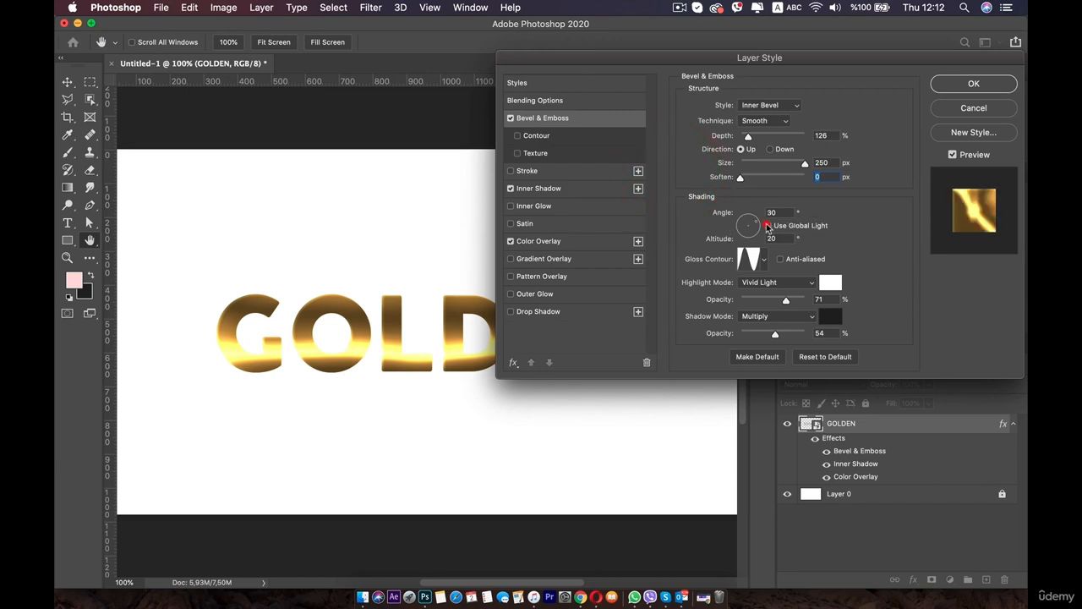
left_click_drag(751, 222, 742, 226)
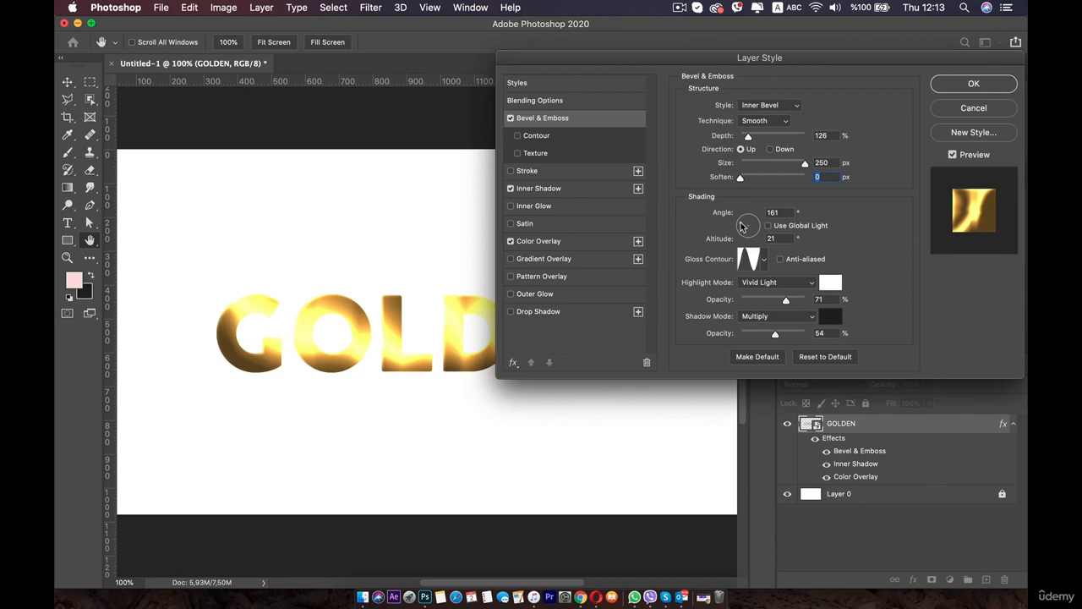
left_click_drag(743, 226, 744, 225)
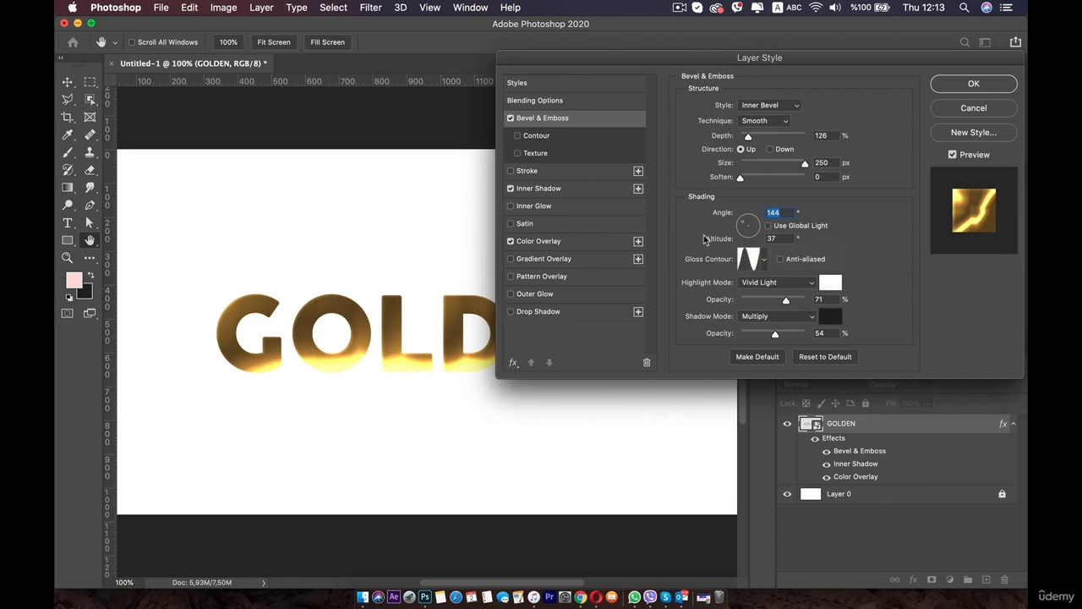
Step: Set the bevel's highlight mode to Color Dodge and its gloss contour to the straight diagonal linear preset
left_click(746, 285)
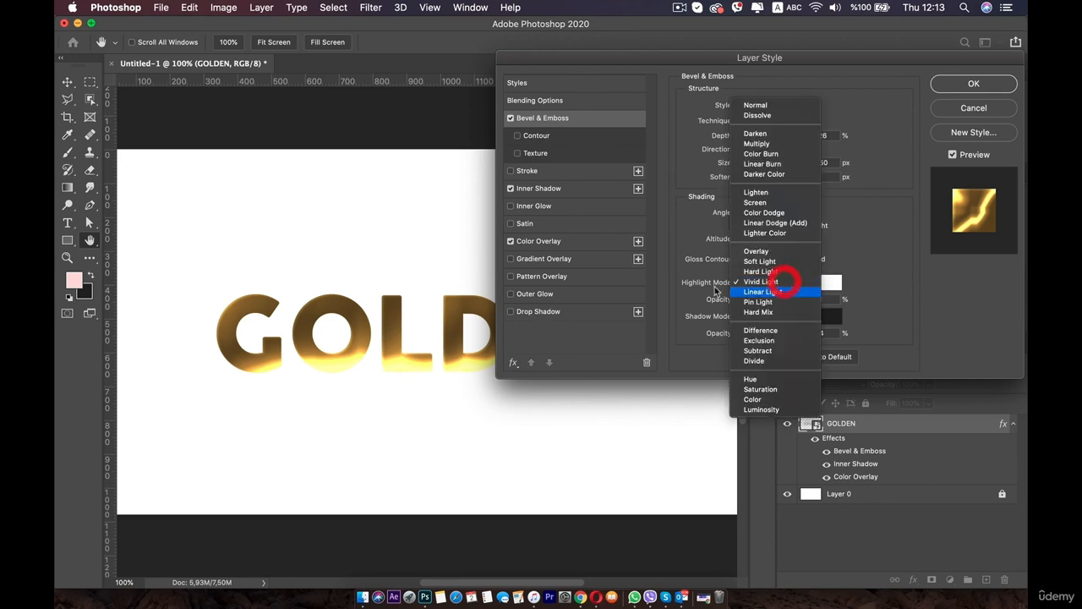
left_click(765, 213)
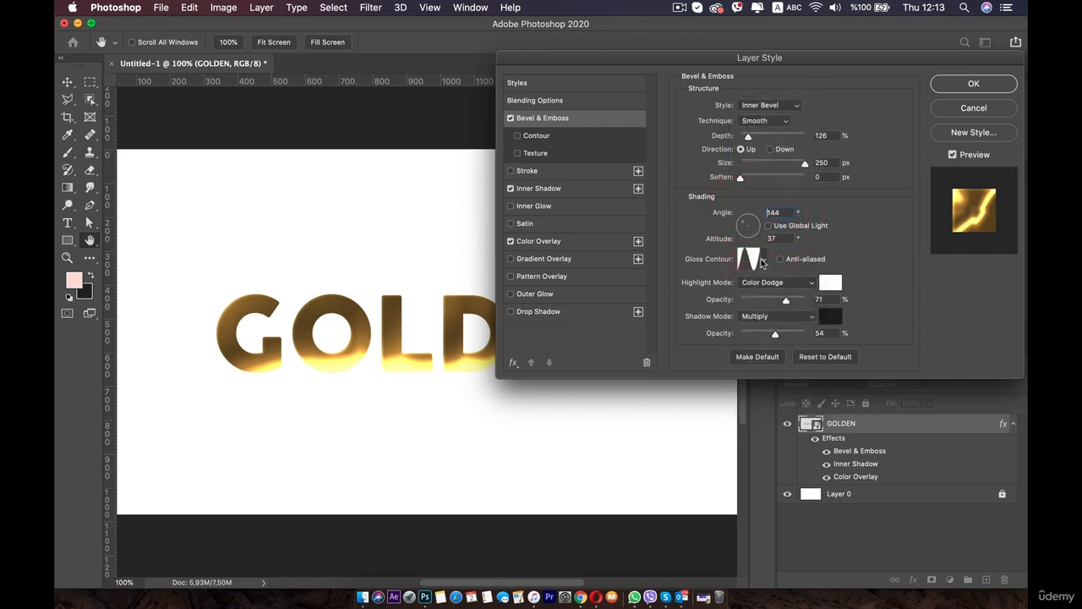
left_click(762, 262)
left_click(681, 290)
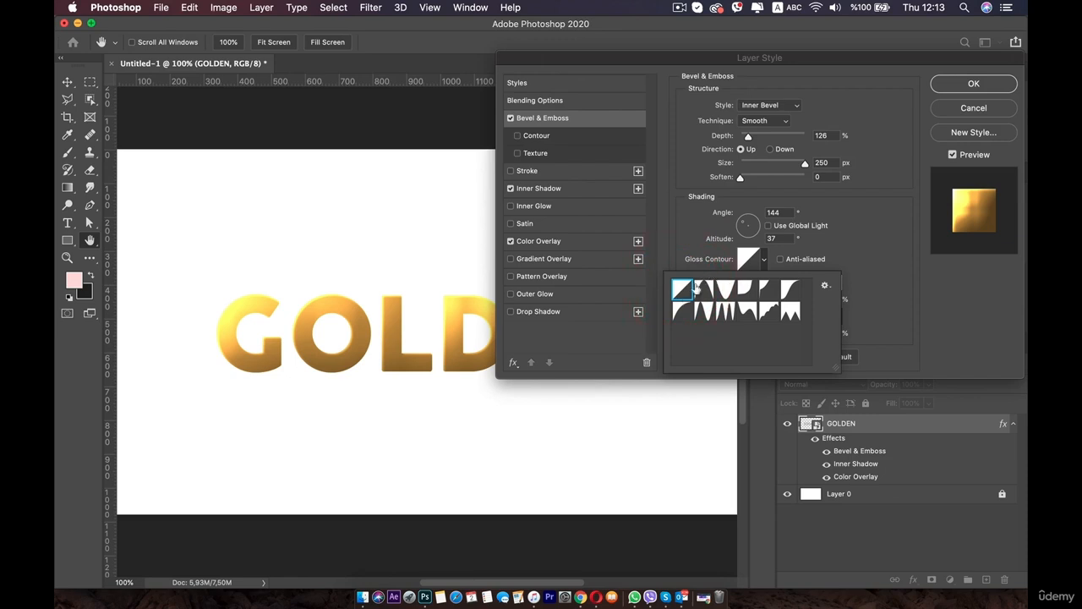
left_click(683, 292)
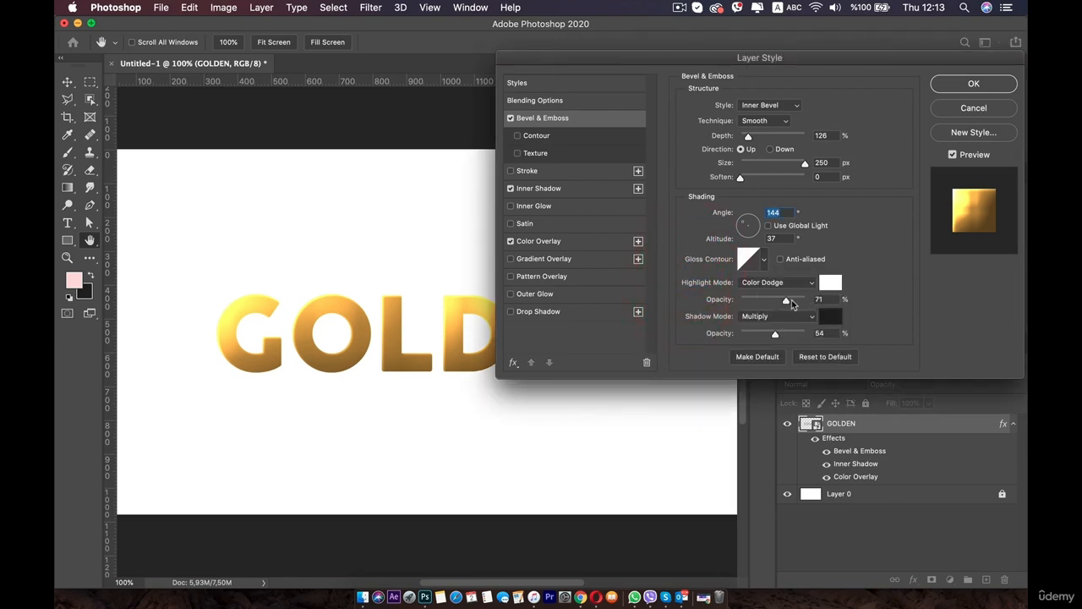
Step: Set the bevel's highlight opacity to 50% and its shadow opacity to 0%
left_click_drag(786, 301, 767, 302)
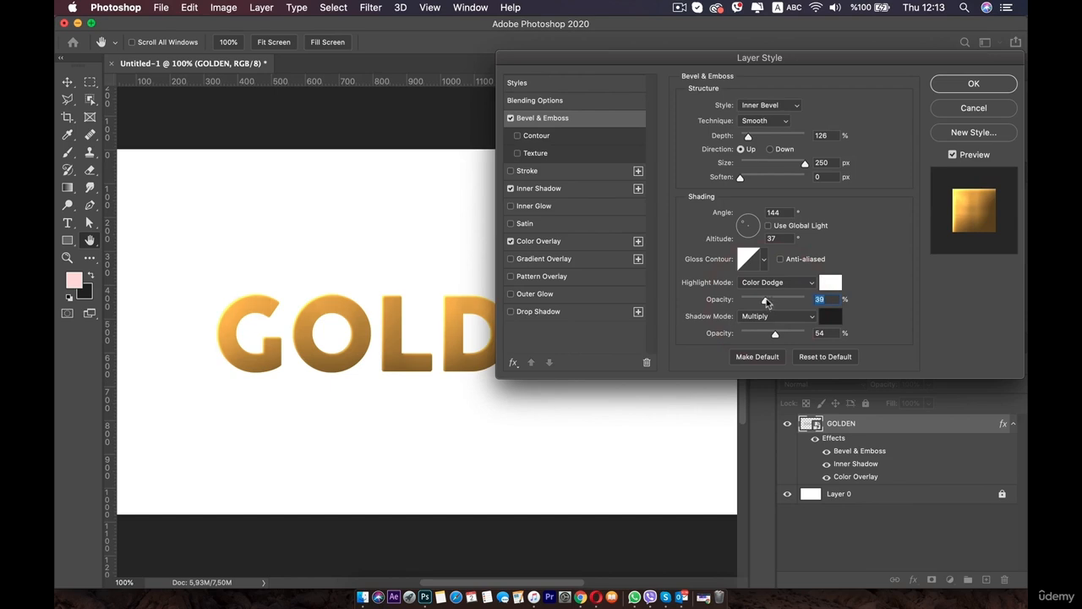
left_click_drag(771, 301, 775, 301)
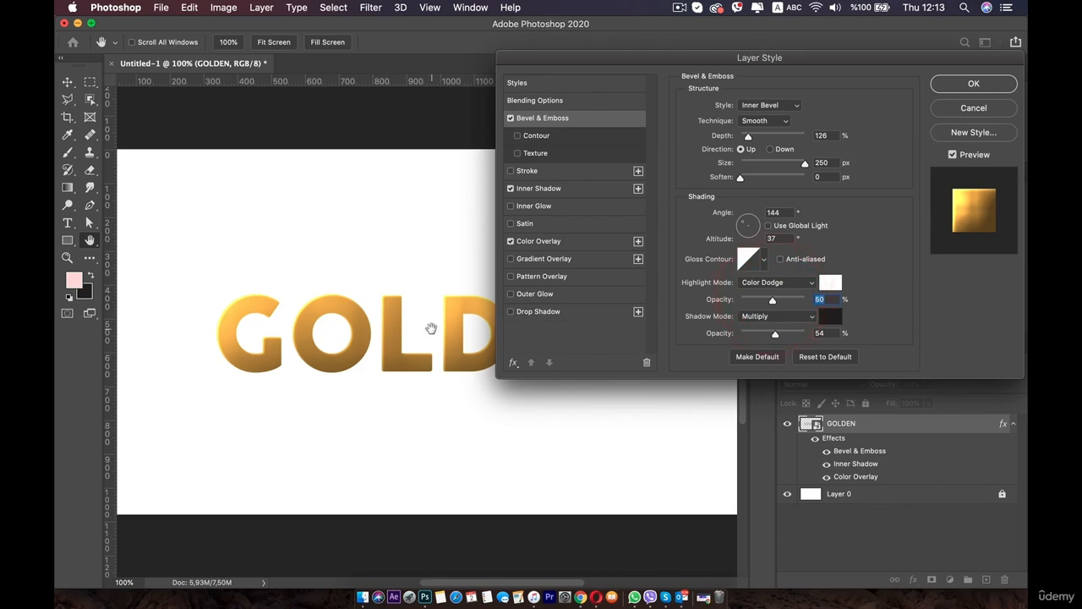
left_click(763, 315)
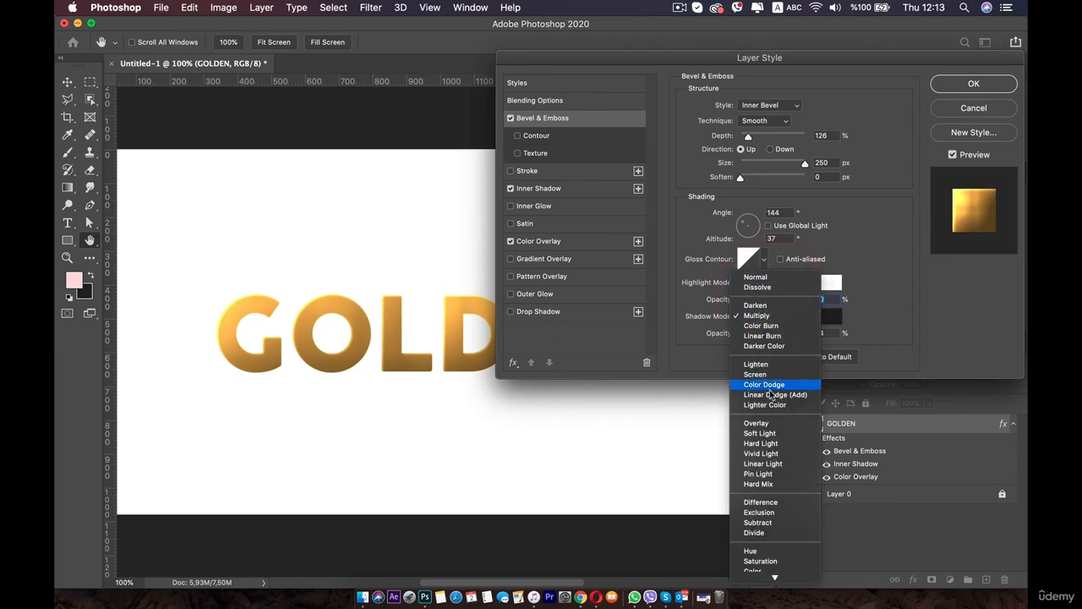
left_click(725, 296)
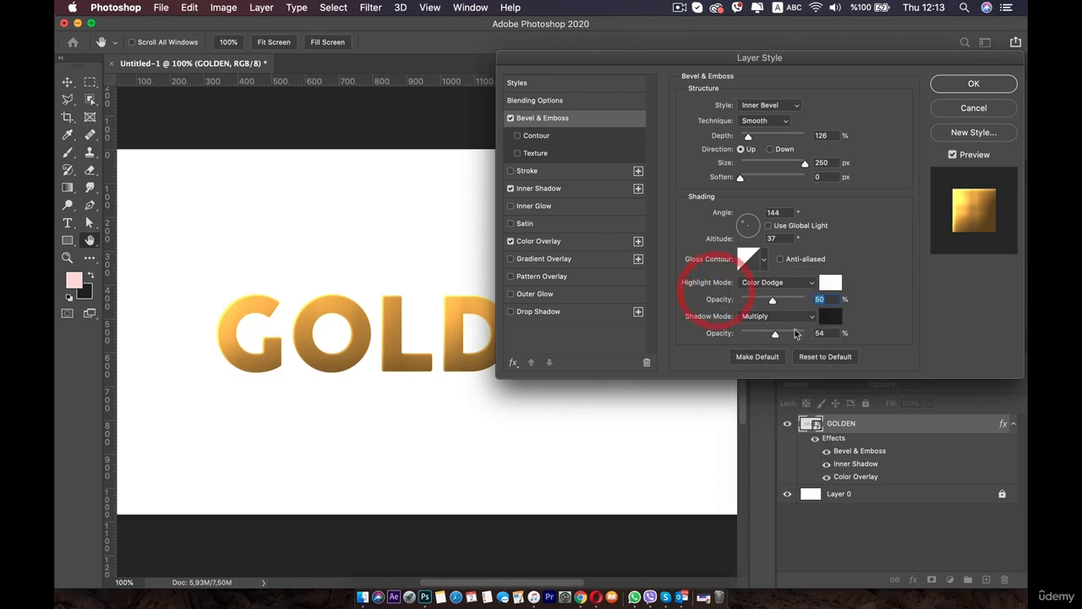
left_click_drag(776, 334, 702, 340)
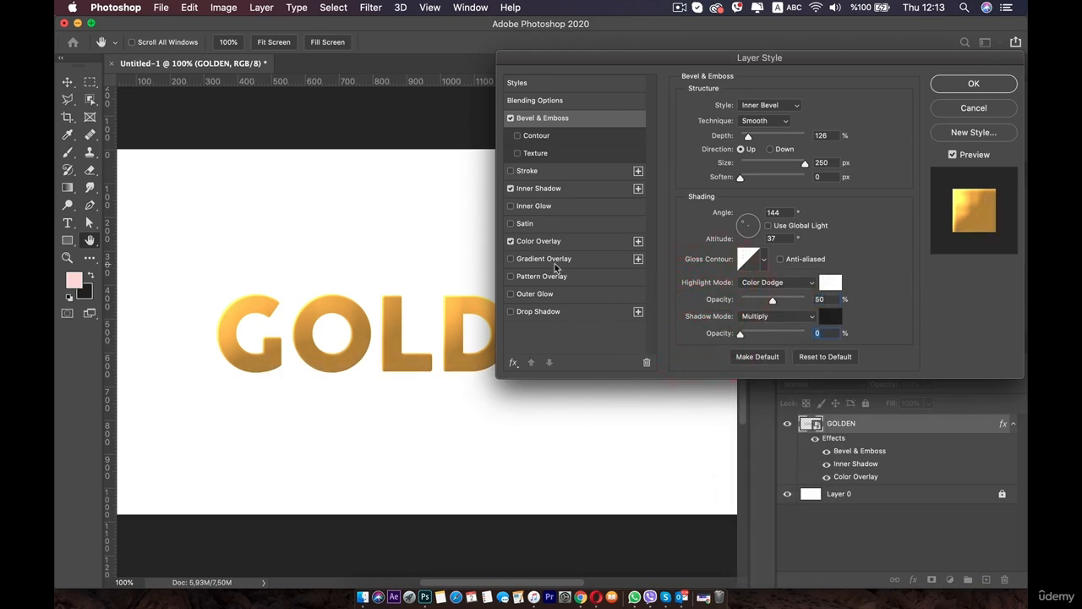
Step: Enable Satin on the GOLDEN layer and change its color to near-white f6f6f6
left_click(532, 224)
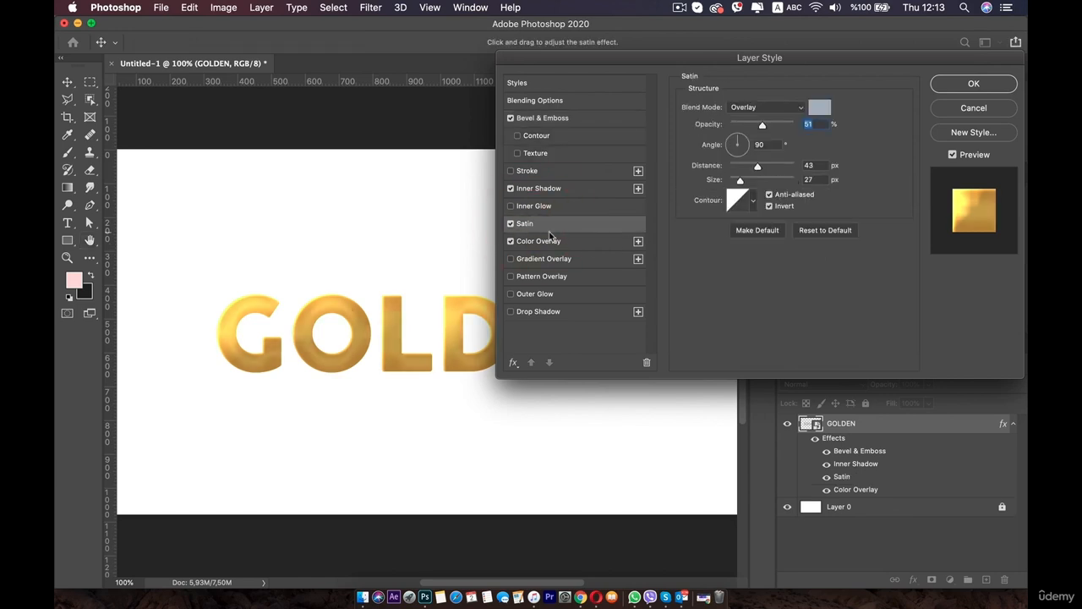
left_click(819, 107)
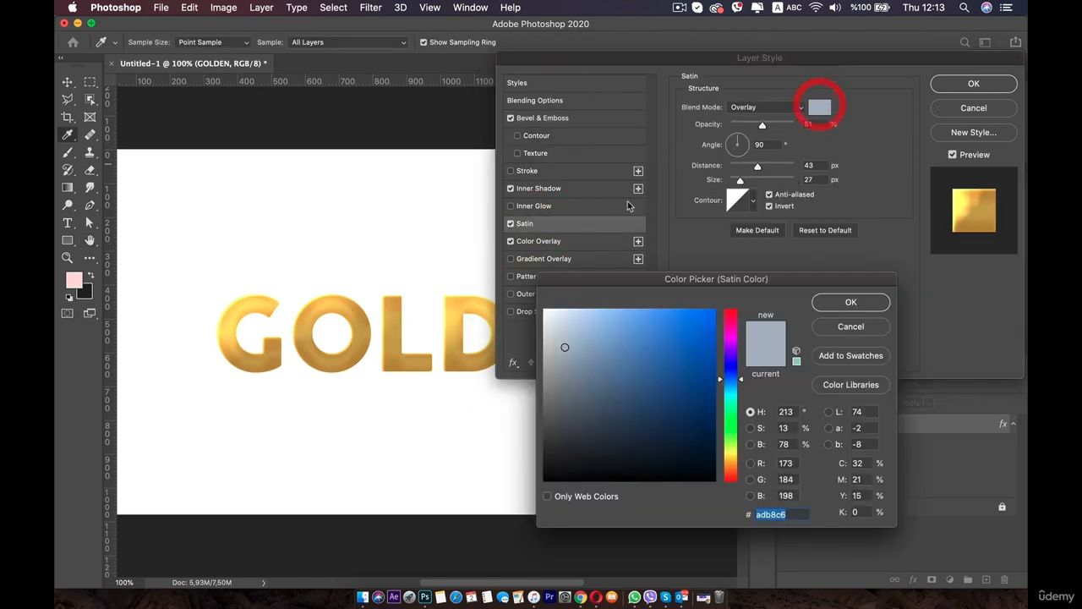
left_click_drag(566, 345, 526, 302)
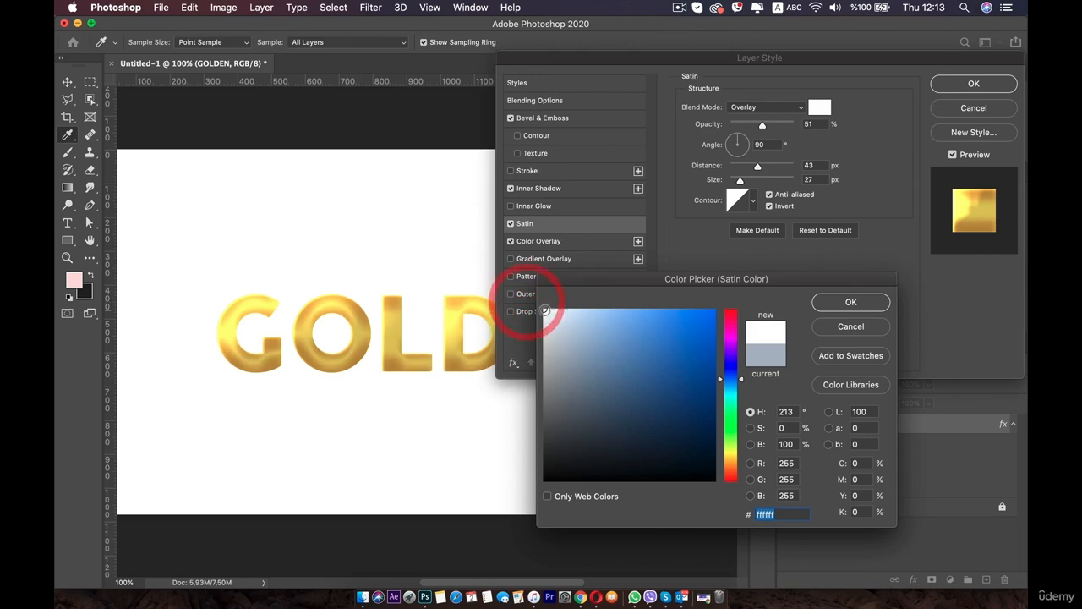
left_click(545, 316)
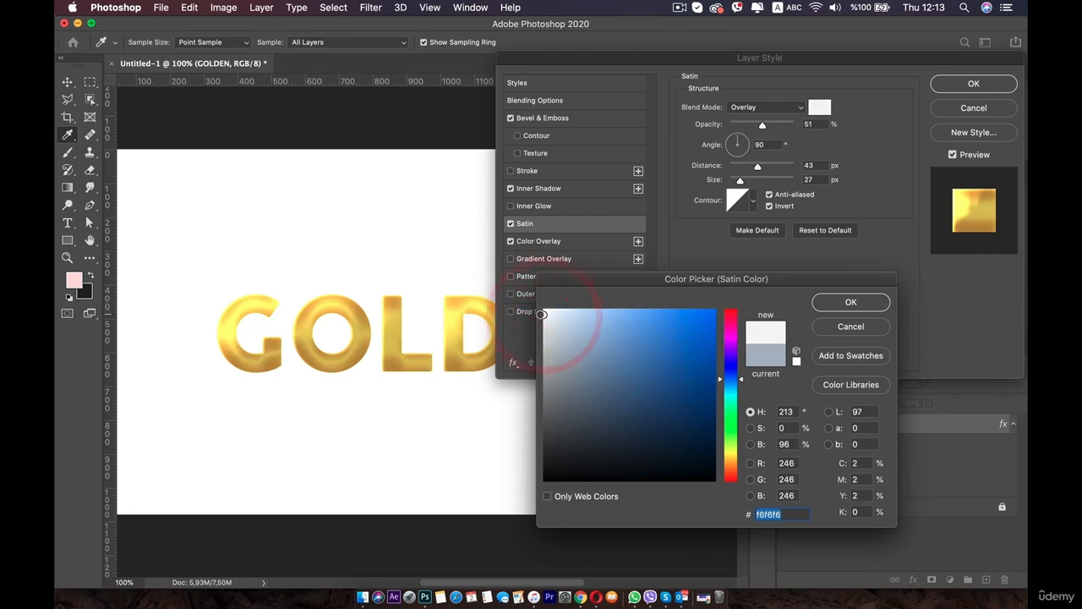
left_click(543, 313)
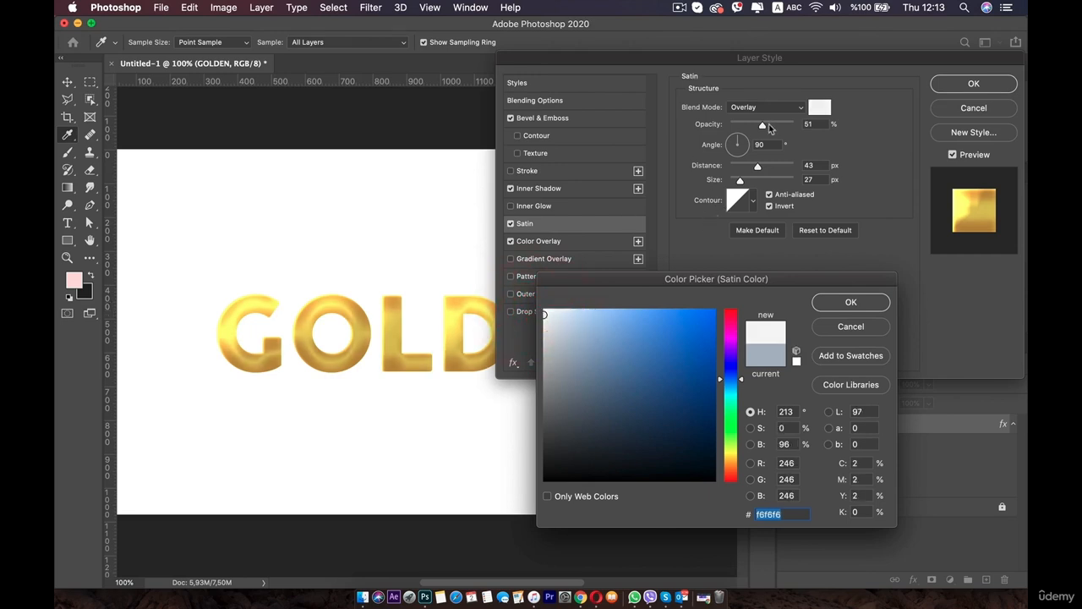
left_click(829, 302)
Step: Set the satin's opacity to 25%, angle to 49°, distance to 28 px and size to 128 px, and apply the layer style
left_click_drag(761, 124, 745, 125)
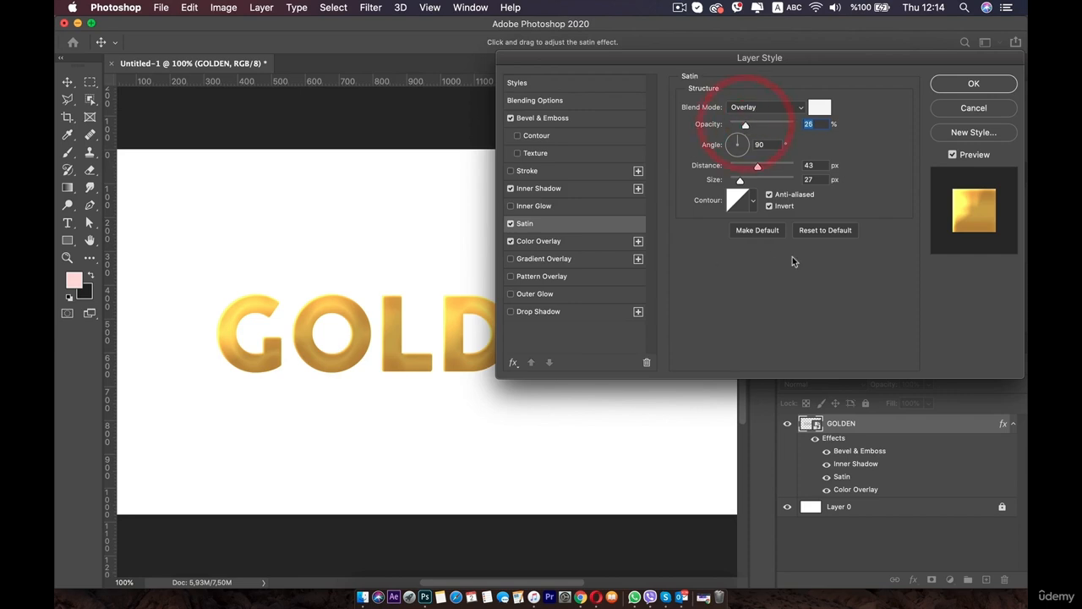
left_click_drag(743, 144, 748, 144)
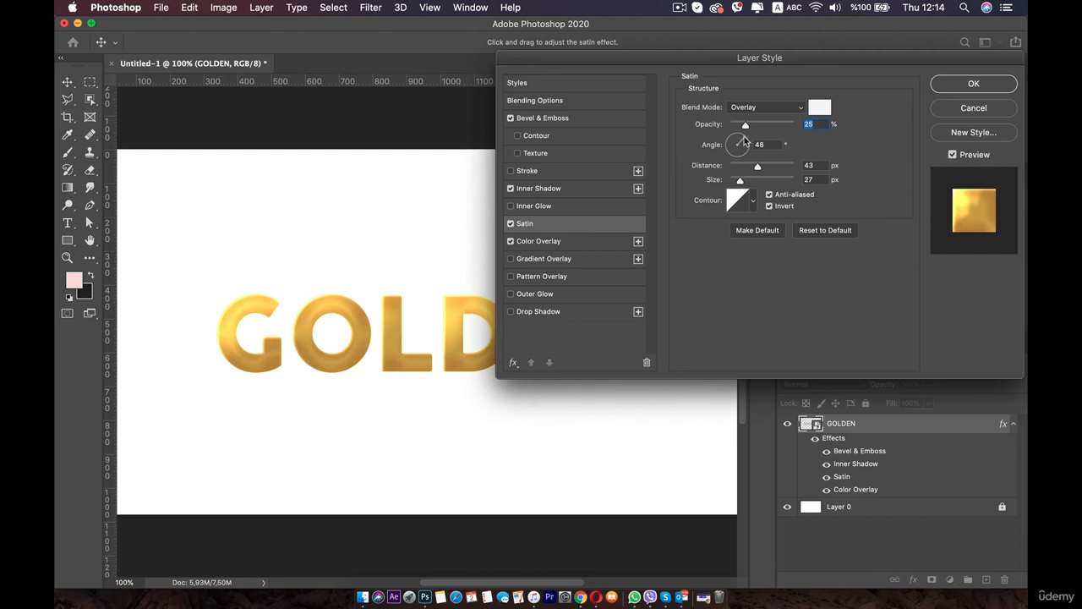
left_click_drag(745, 141, 745, 140)
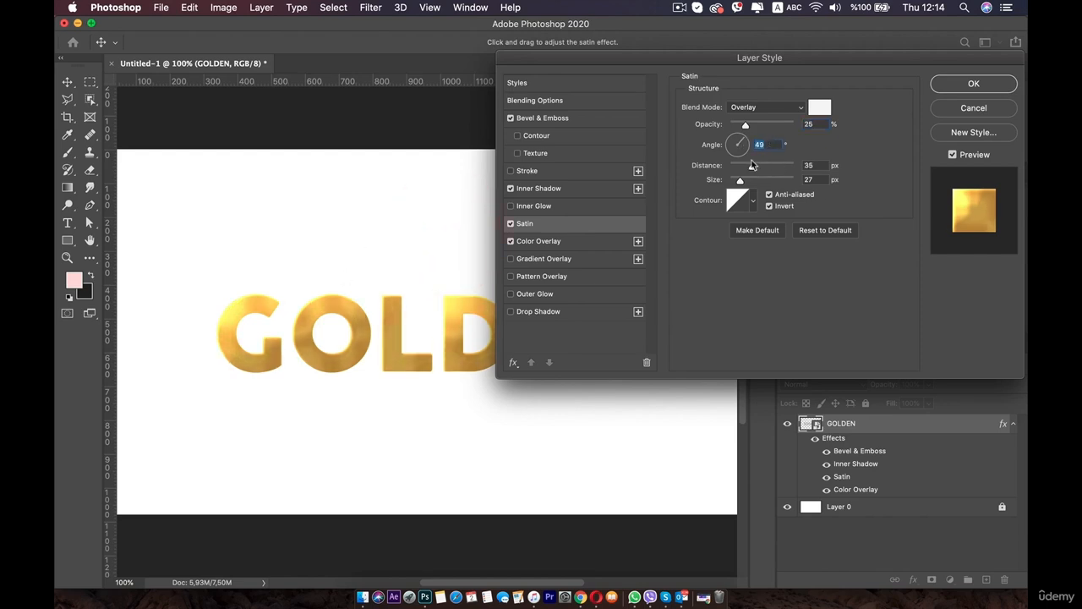
left_click_drag(759, 165, 738, 168)
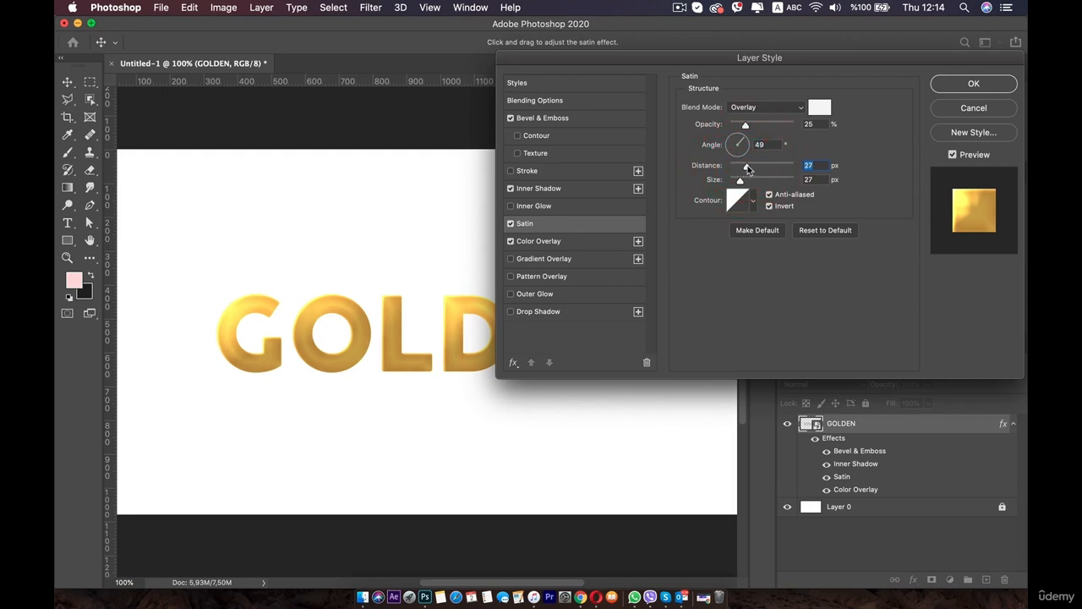
left_click_drag(747, 168, 759, 183)
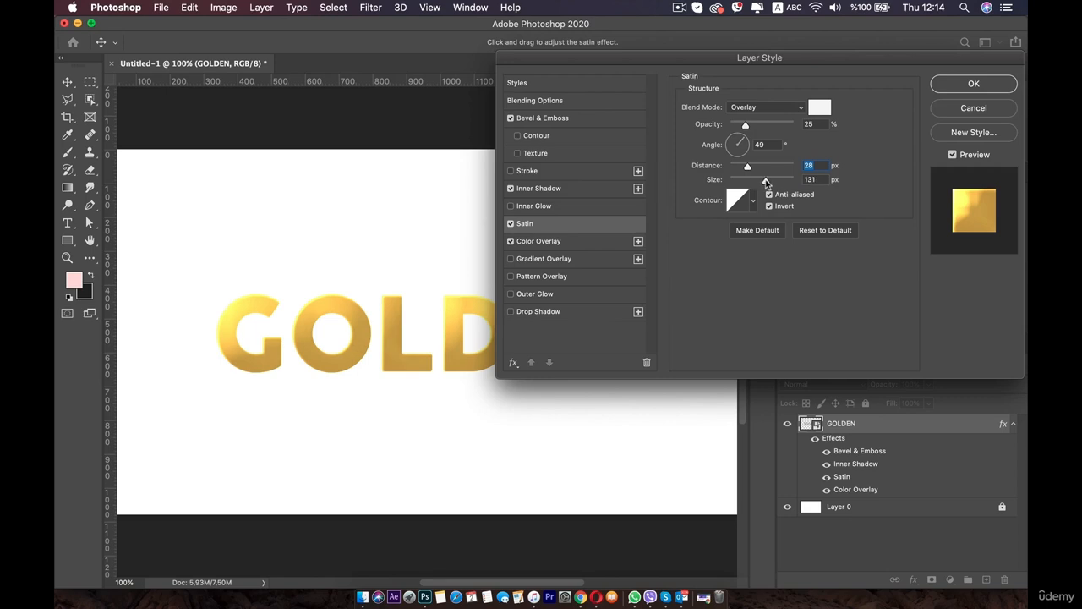
left_click(765, 181)
left_click_drag(741, 57, 629, 205)
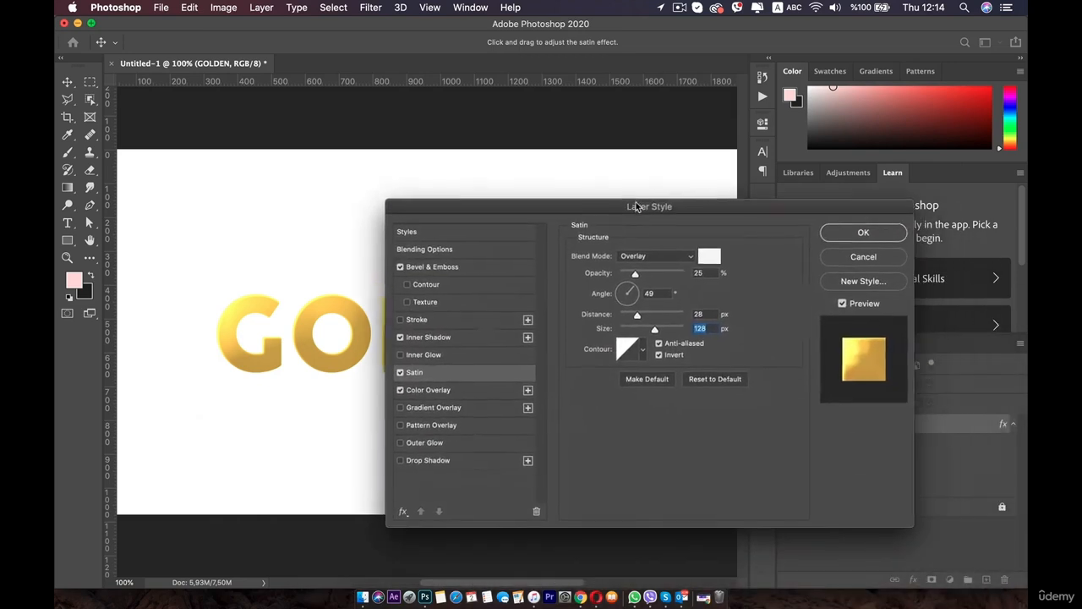
left_click(845, 231)
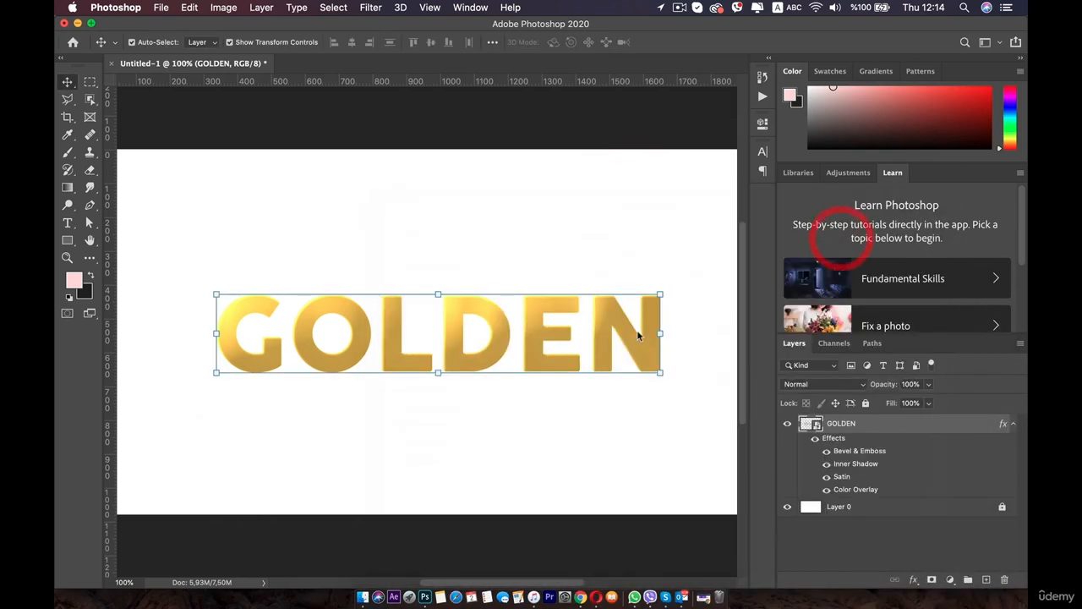
Step: Deselect the GOLDEN layer and draw a pink rectangle of about 2180 × 1258 px covering the whole canvas
scroll(506, 291, "down", 3)
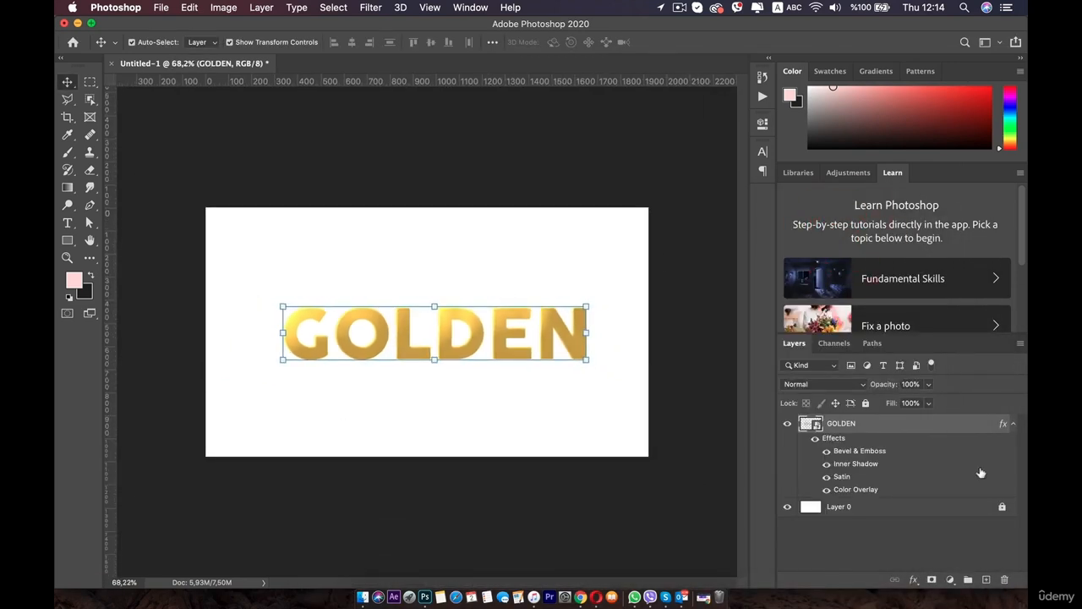
left_click(884, 538)
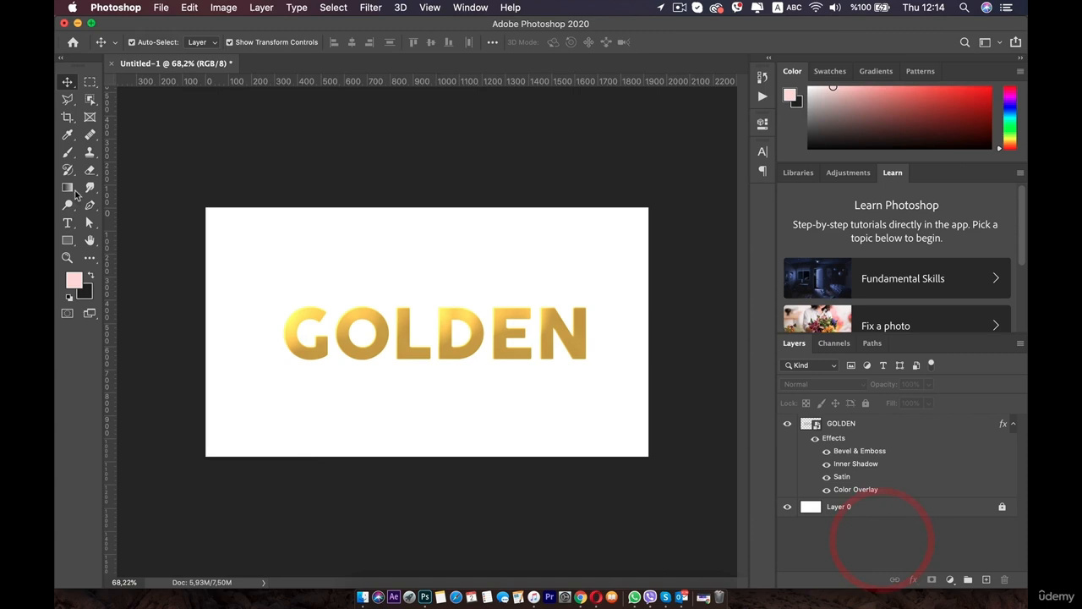
left_click(68, 240)
left_click_drag(192, 189, 695, 478)
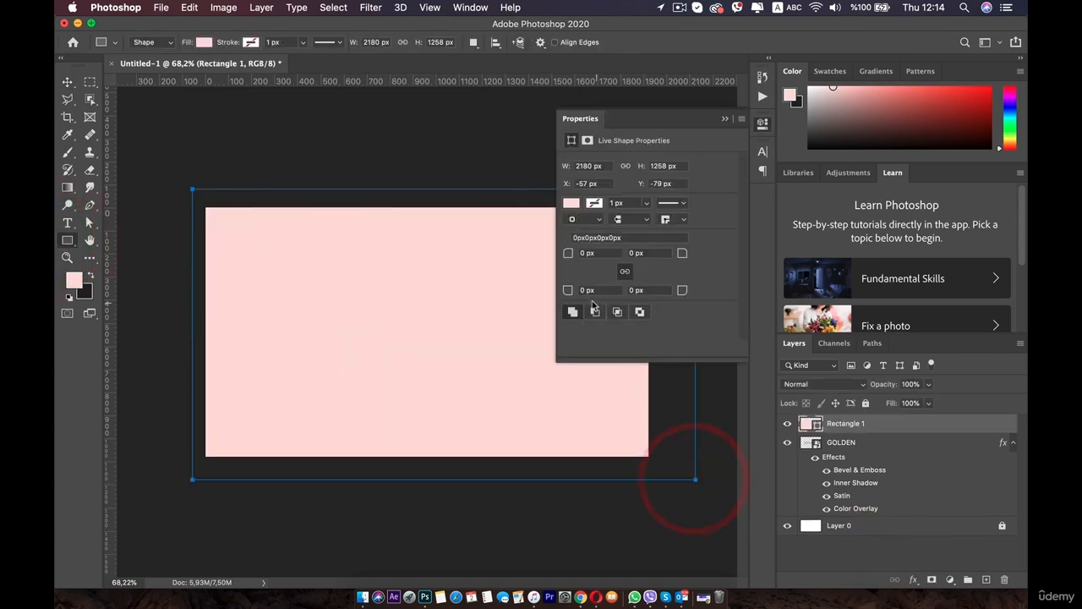
Step: Change the rectangle's fill to dark gray using a recently used color, and finish editing the shape
left_click(572, 203)
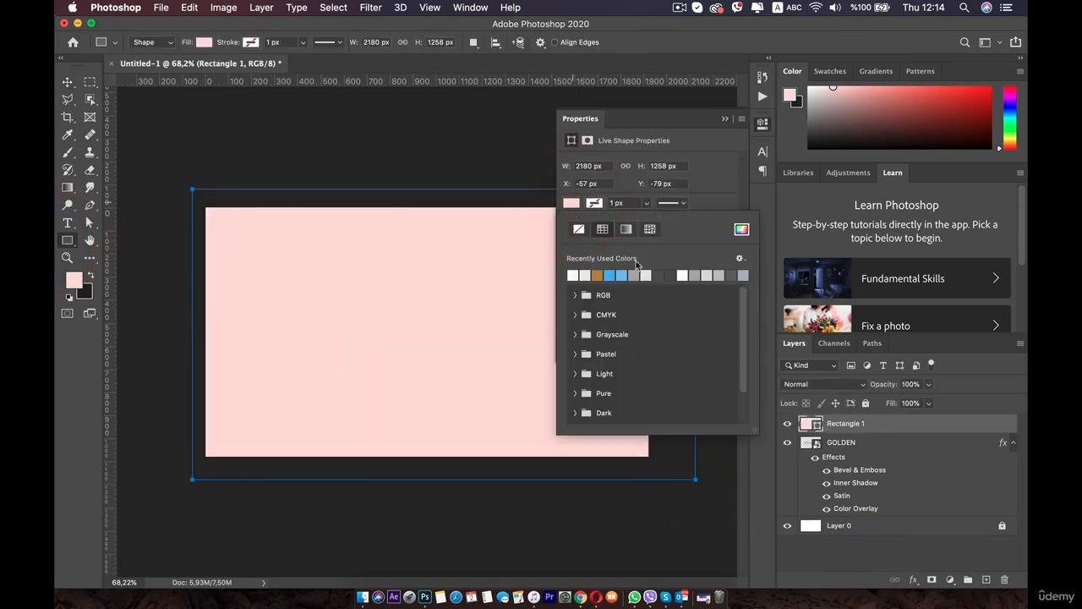
left_click(676, 273)
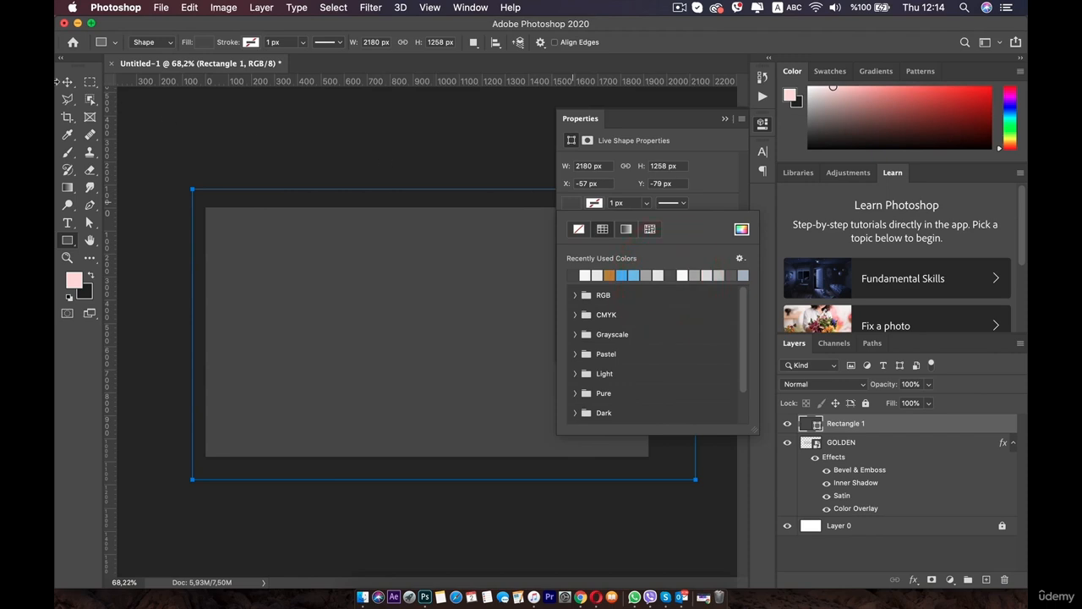
left_click(67, 81)
left_click(216, 145)
Step: Move the Rectangle 1 layer below the GOLDEN layer and lock it
left_click_drag(817, 423, 868, 508)
left_click(865, 403)
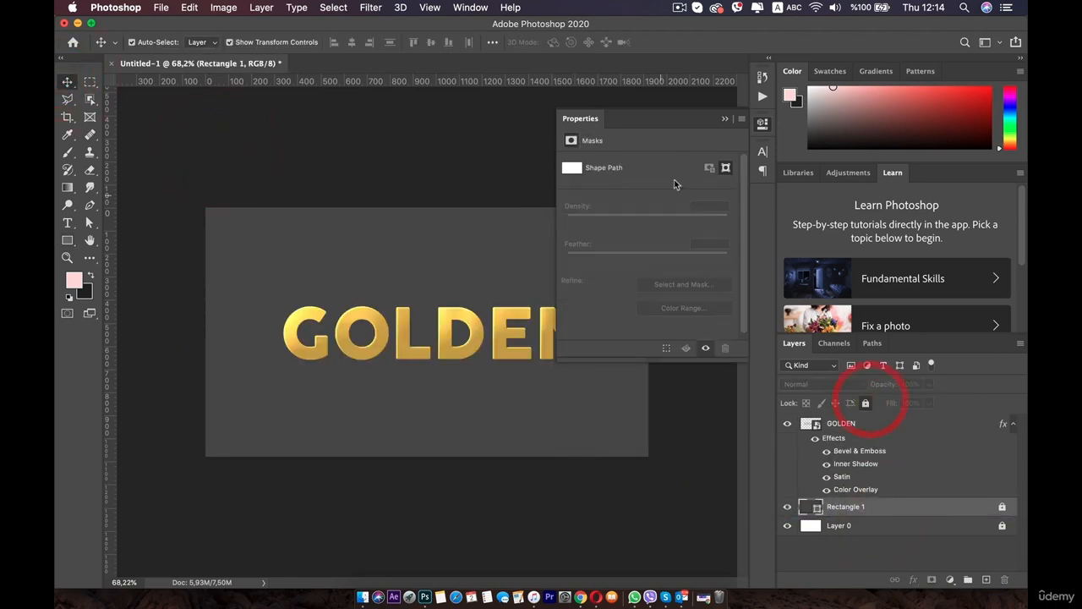
left_click(763, 125)
Step: Shift the GOLDEN text slightly left toward the middle of the canvas and deselect it
left_click_drag(500, 307, 491, 330)
left_click(508, 404)
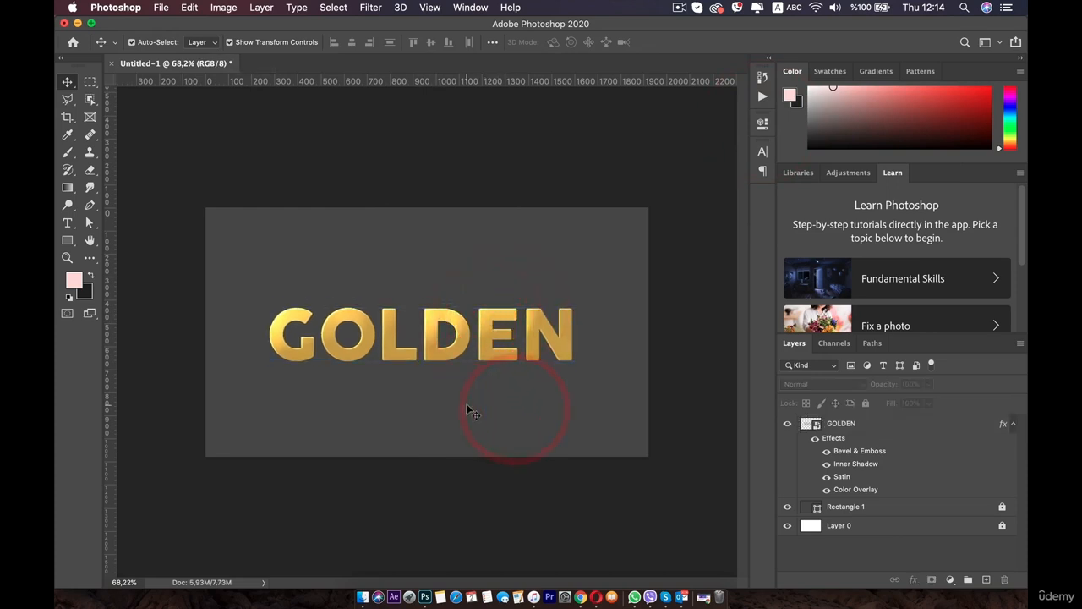
key("super+plus")
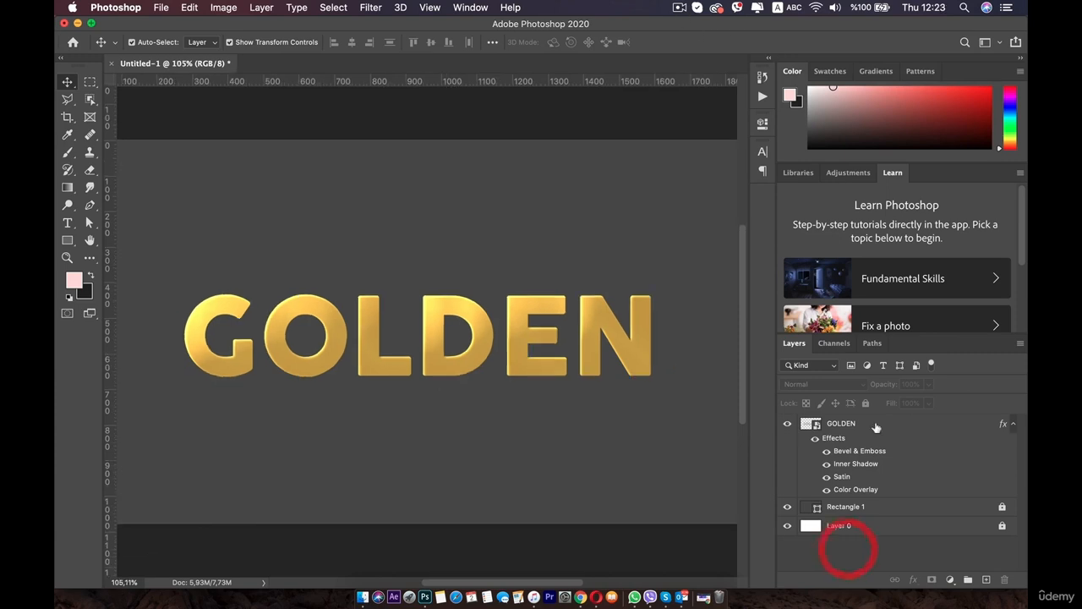
Step: Duplicate the GOLDEN layer and clear the layer style from the original beneath the copy
left_click(872, 424)
key("super+j")
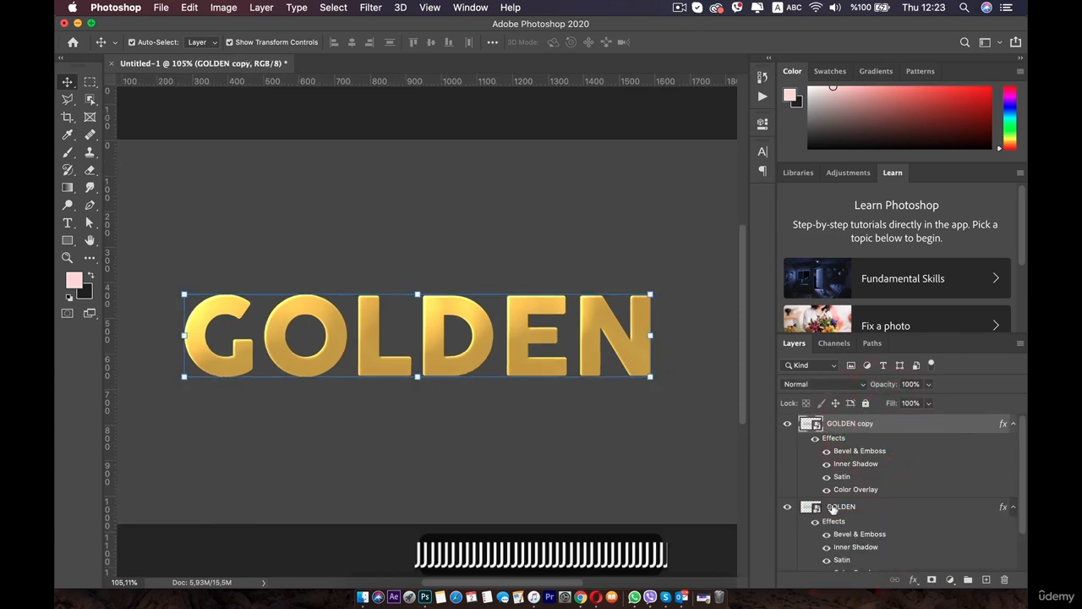
scroll(845, 498, "down", 2)
left_click(861, 477)
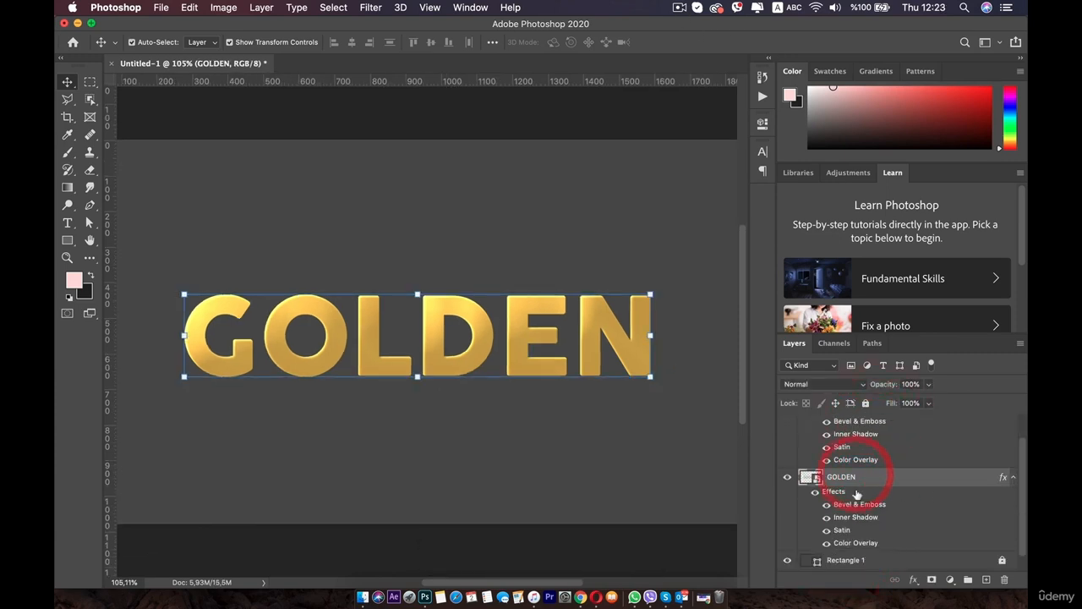
right_click(943, 476)
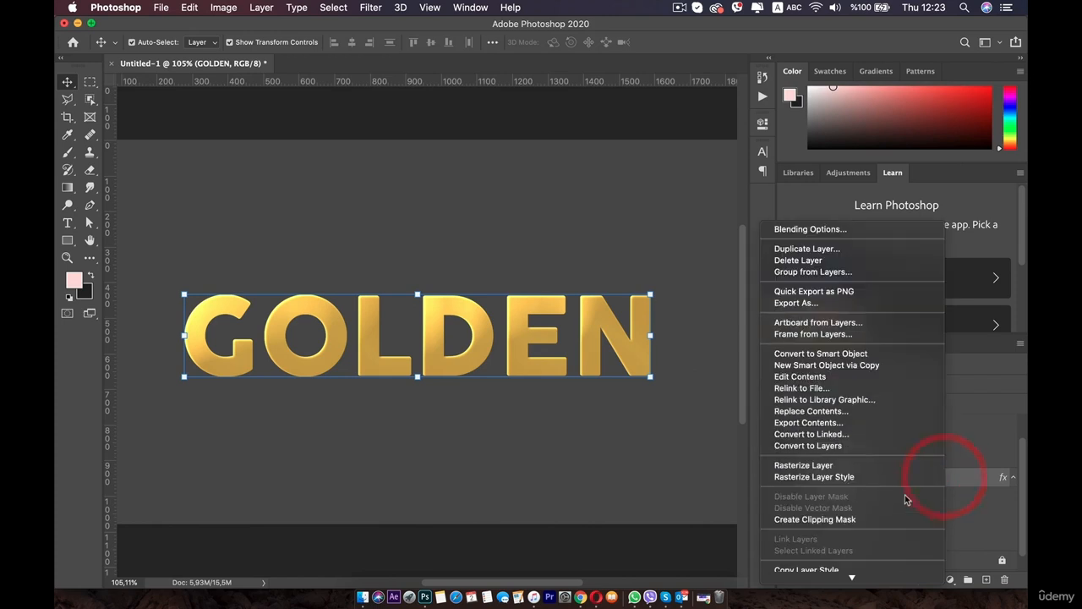
scroll(891, 464, "down", 1)
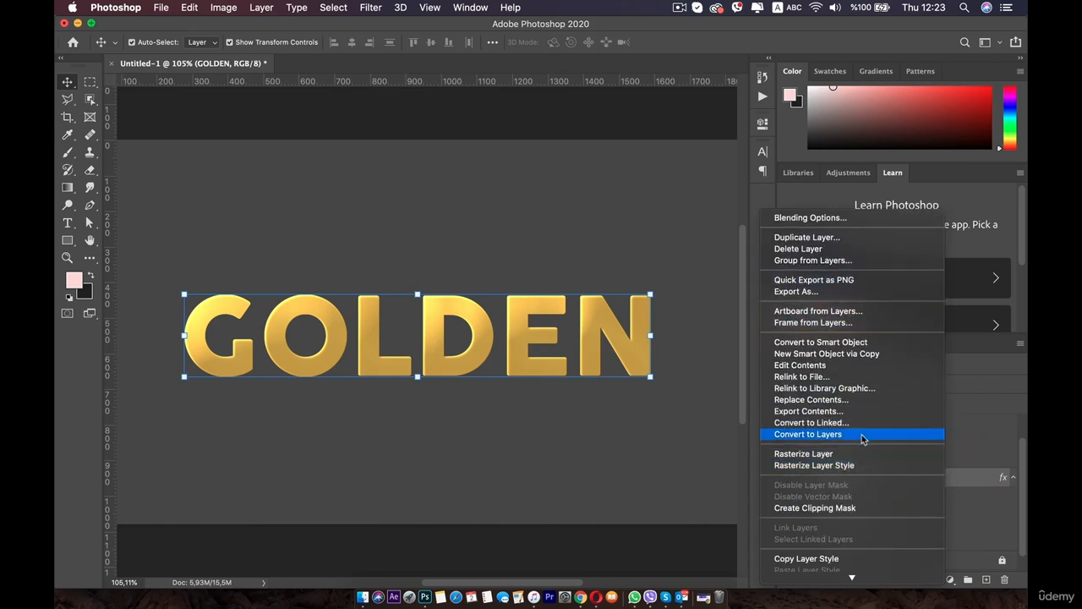
scroll(864, 439, "down", 2)
scroll(864, 438, "down", 1)
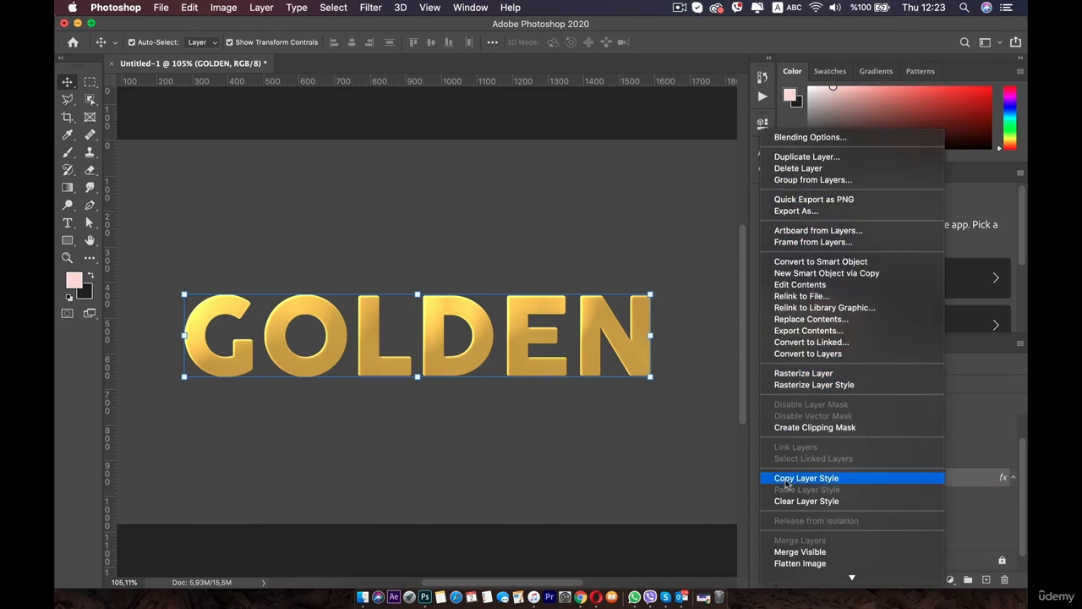
left_click(829, 505)
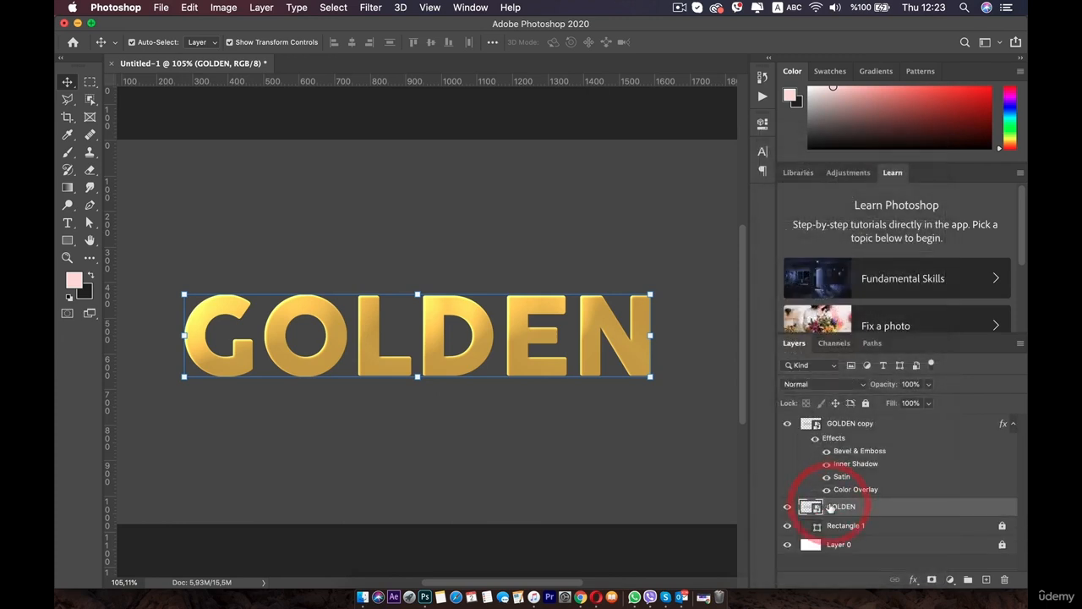
Step: Put the styled GOLDEN copy layer into a group named F and collapse the group
left_click(787, 423)
left_click(787, 423)
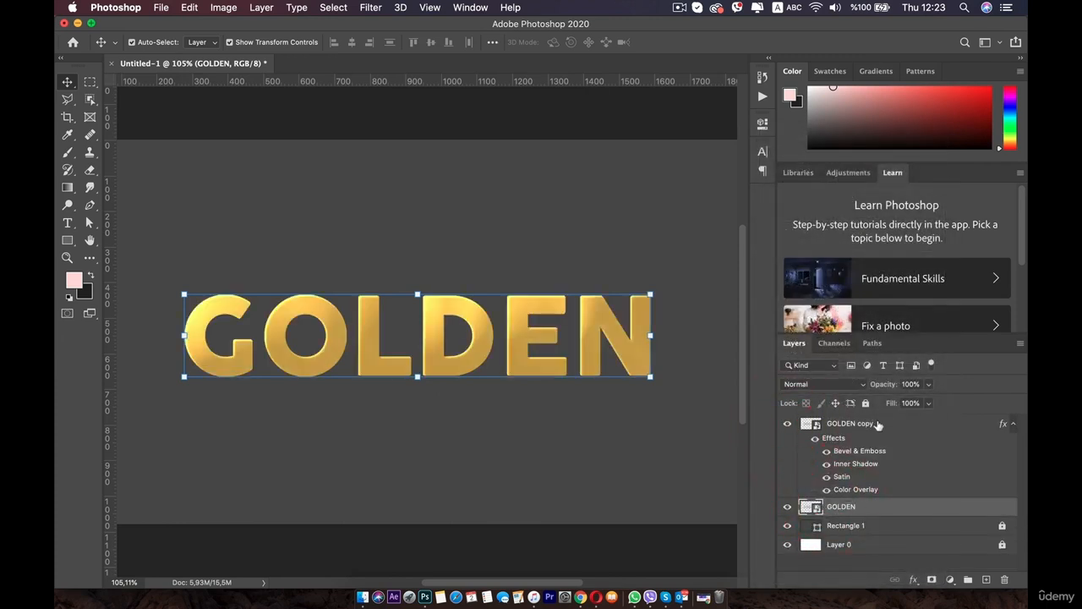
left_click(879, 424)
key("super+g")
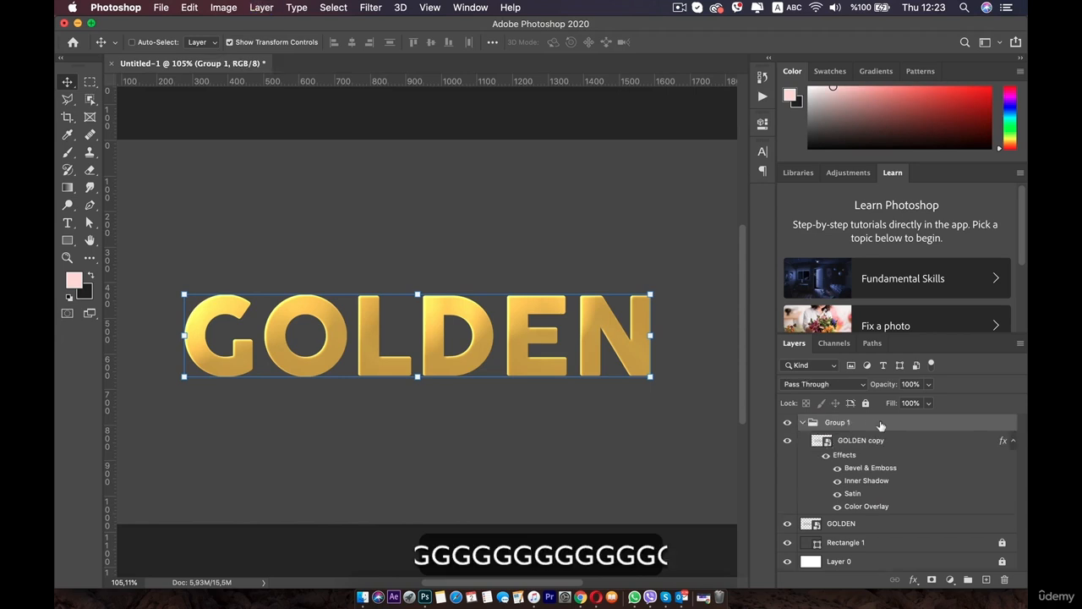
double_click(840, 422)
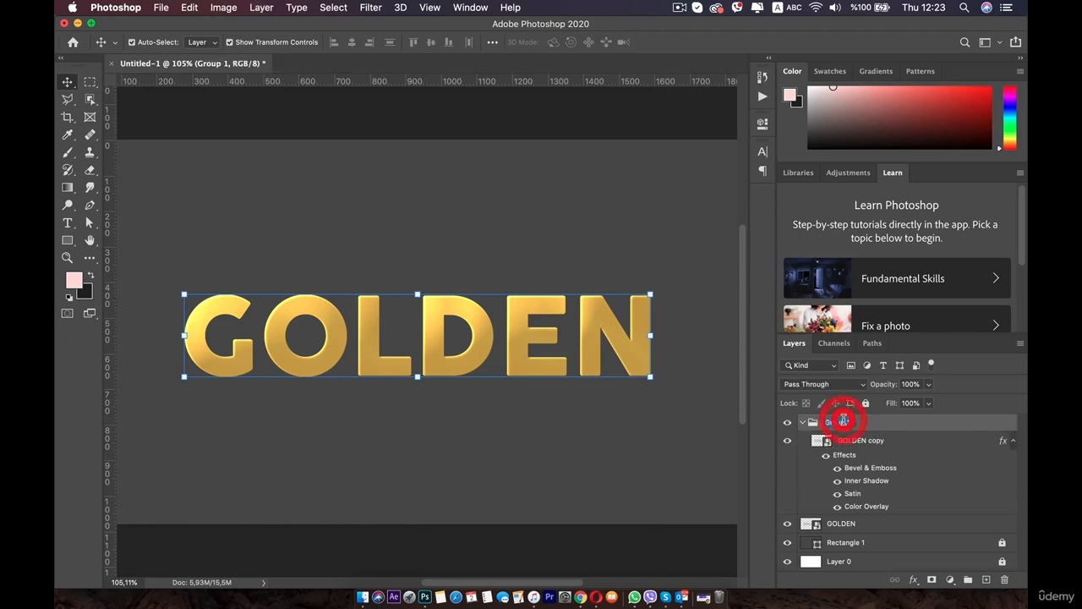
type("F")
key("Return")
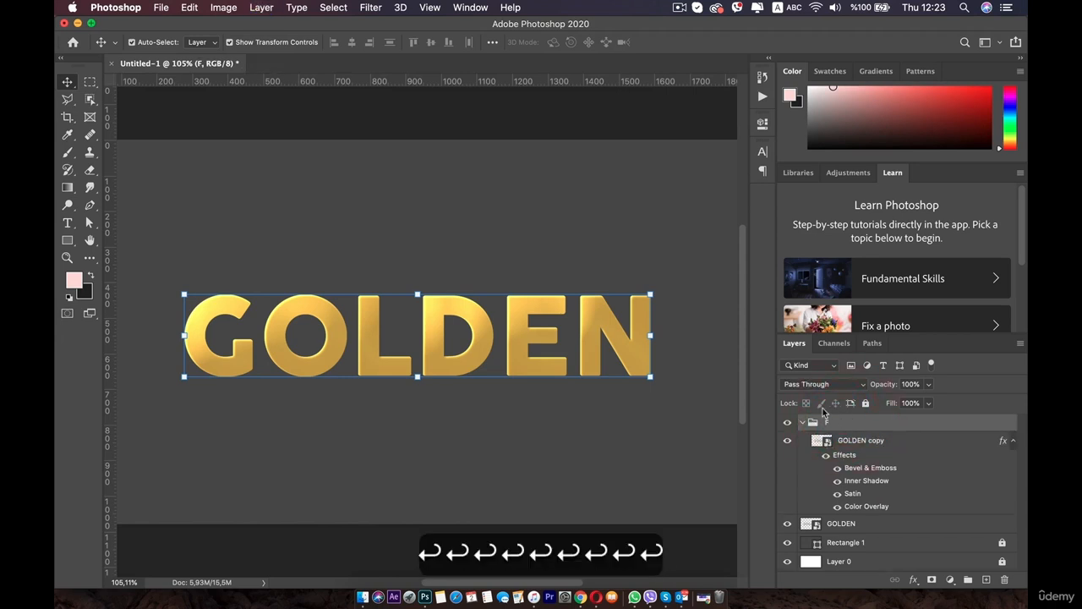
left_click(802, 422)
Step: Hide the F group to inspect the unstyled GOLDEN text beneath it, and show the group again
left_click(846, 440)
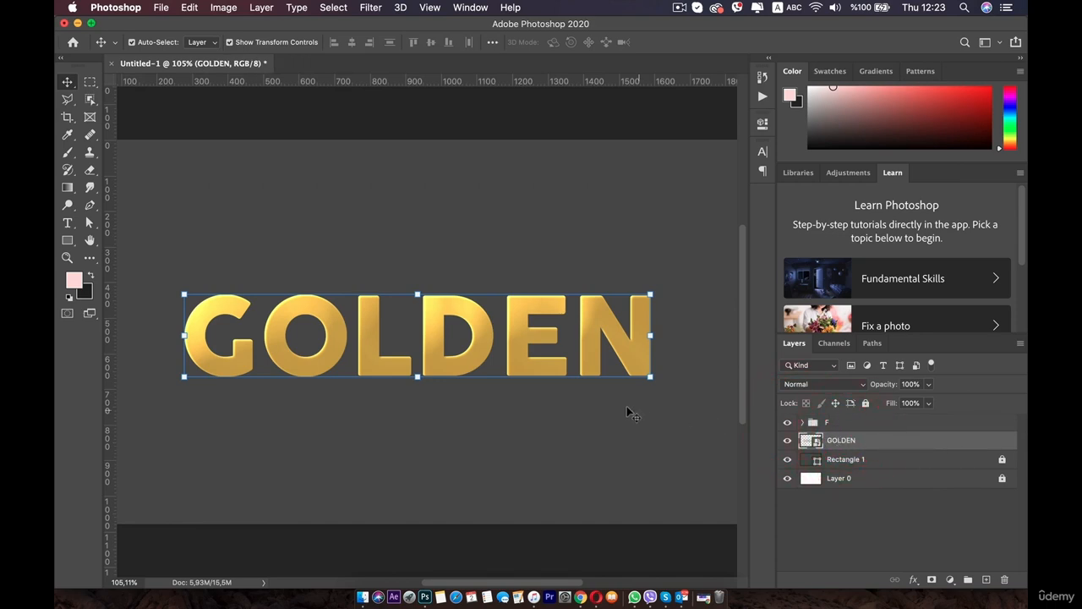
left_click(787, 422)
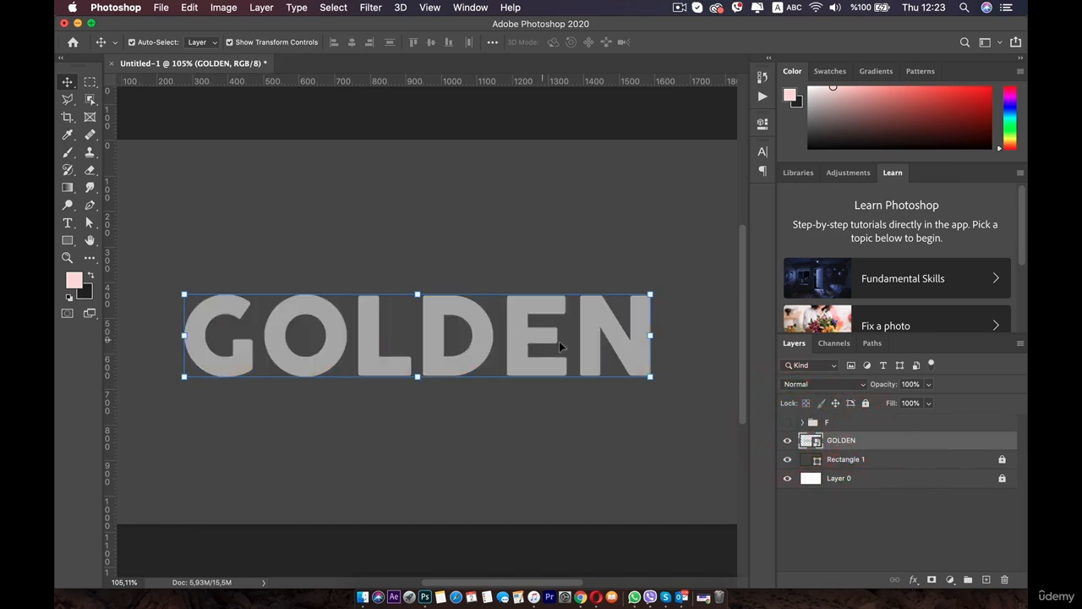
scroll(818, 447, "up", 1)
scroll(818, 446, "up", 1)
scroll(554, 361, "left", 3)
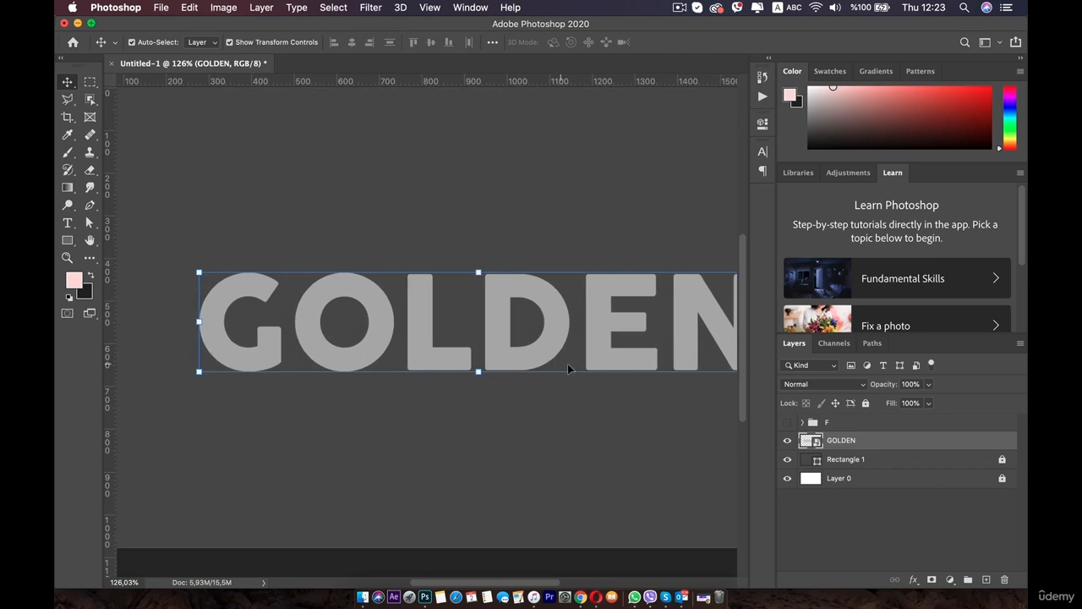
scroll(583, 367, "right", 1)
left_click(785, 421)
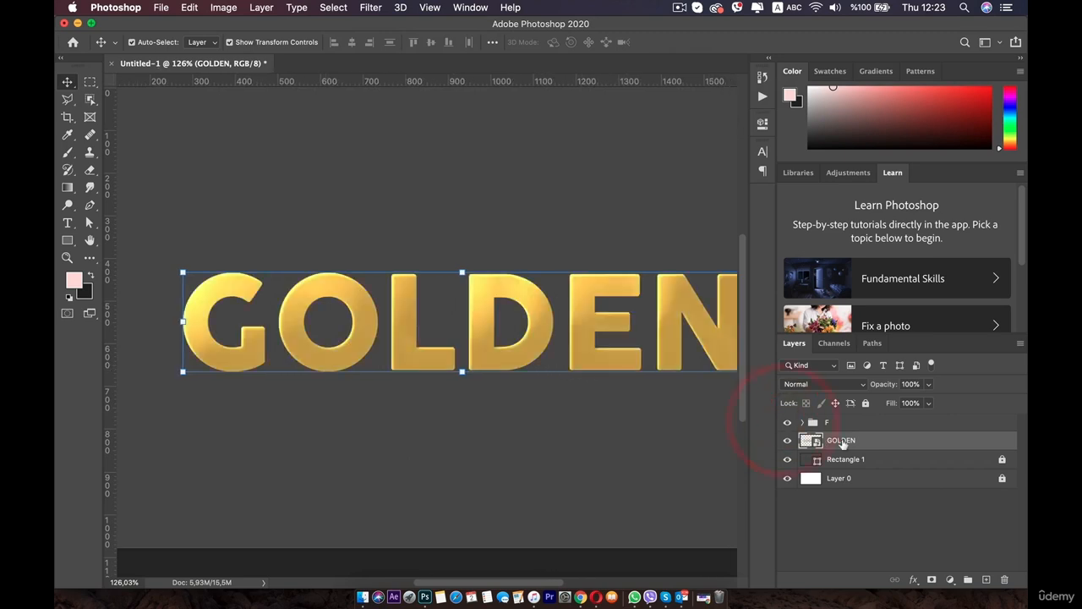
Step: Duplicate the unstyled GOLDEN layer and nudge the duplicate slightly left and up
left_click(842, 440)
key("ctrl+j")
key("Down")
key("Left")
key("Left")
key("Left")
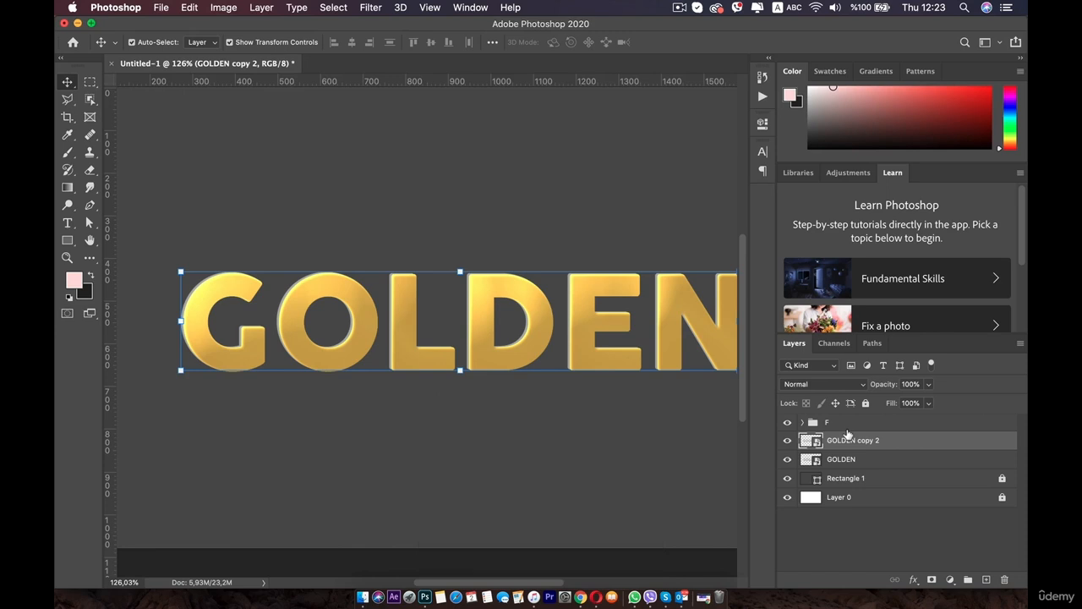
key("Right")
Step: Fine-tune GOLDEN copy 2 so it lines up vertically with the gold letters and sticks out slightly at their left edges
scroll(848, 434, "up", 2)
key("space")
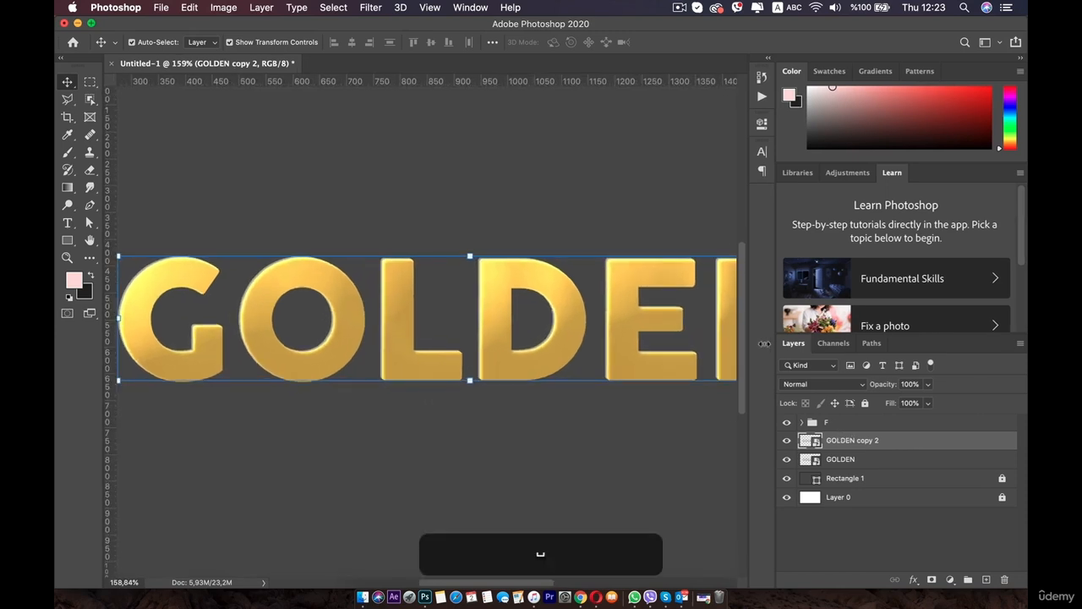
left_click_drag(652, 319, 524, 316)
scroll(540, 308, "up", 5)
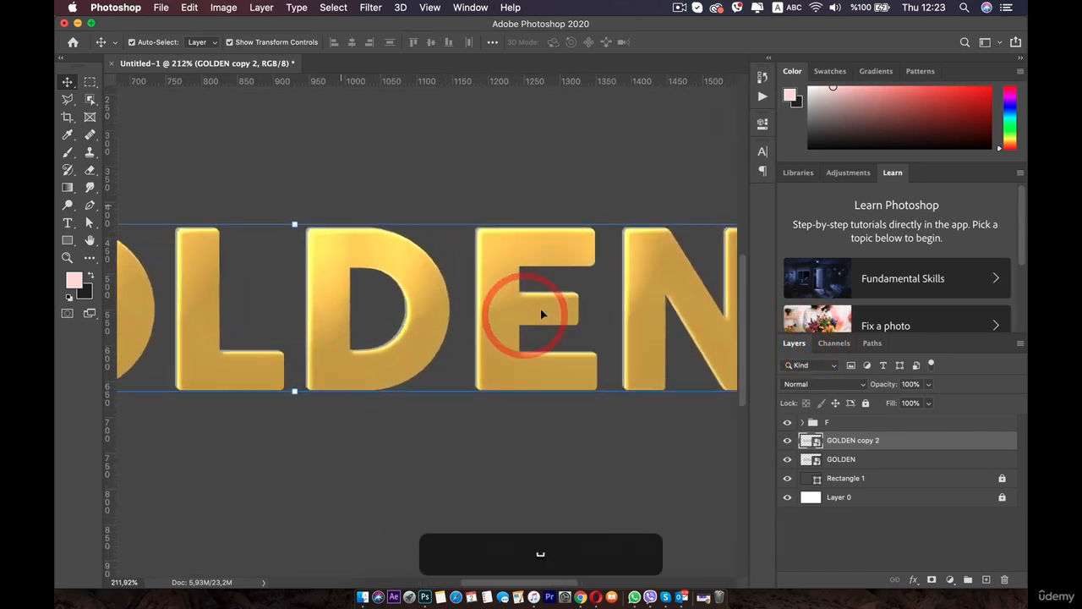
key("space")
left_click_drag(579, 295, 471, 314)
scroll(575, 322, "up", 5)
key("space")
left_click_drag(575, 320, 471, 313)
key("Right")
key("Right")
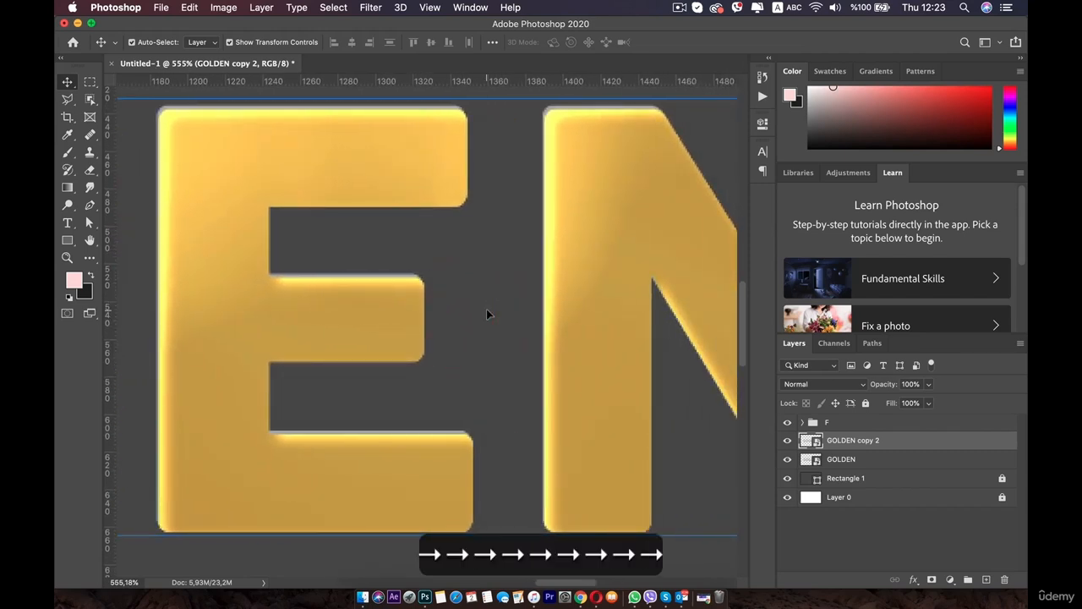
key("Down")
key("Down")
key("Down")
key("Left")
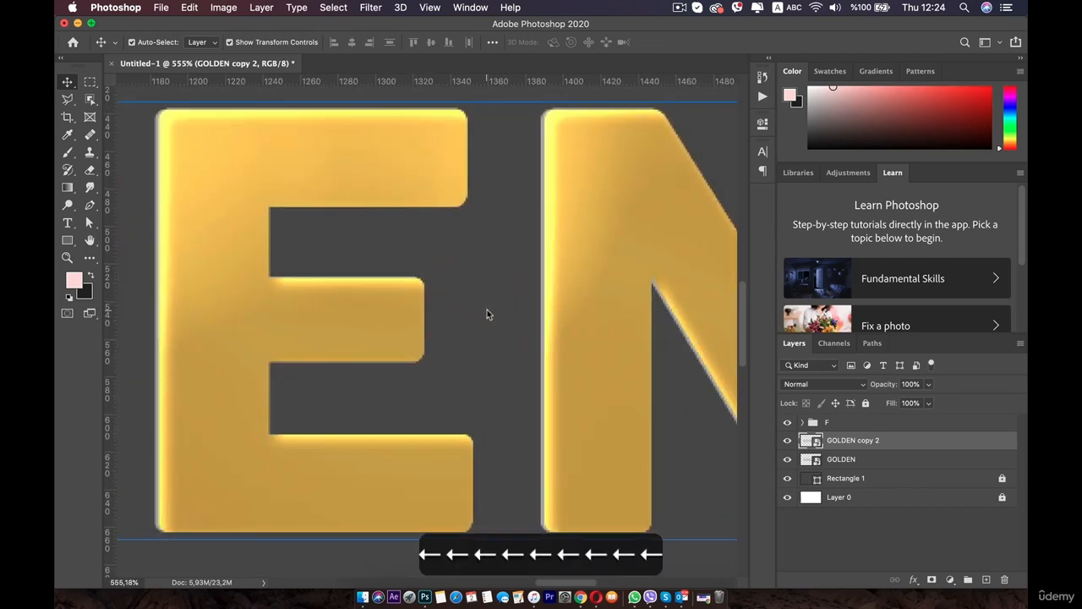
key("Right")
key("Left")
Step: Duplicate the plain GOLDEN layer and stack the layers below group F as GOLDEN, GOLDEN copy 2 and GOLDEN copy 3
left_click(855, 459)
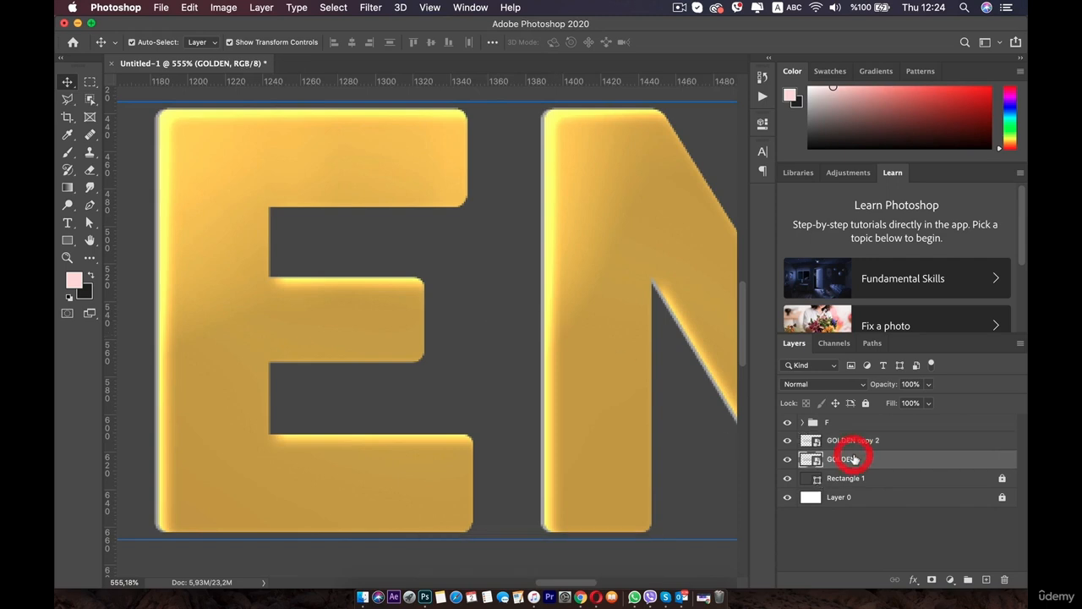
key("super+j")
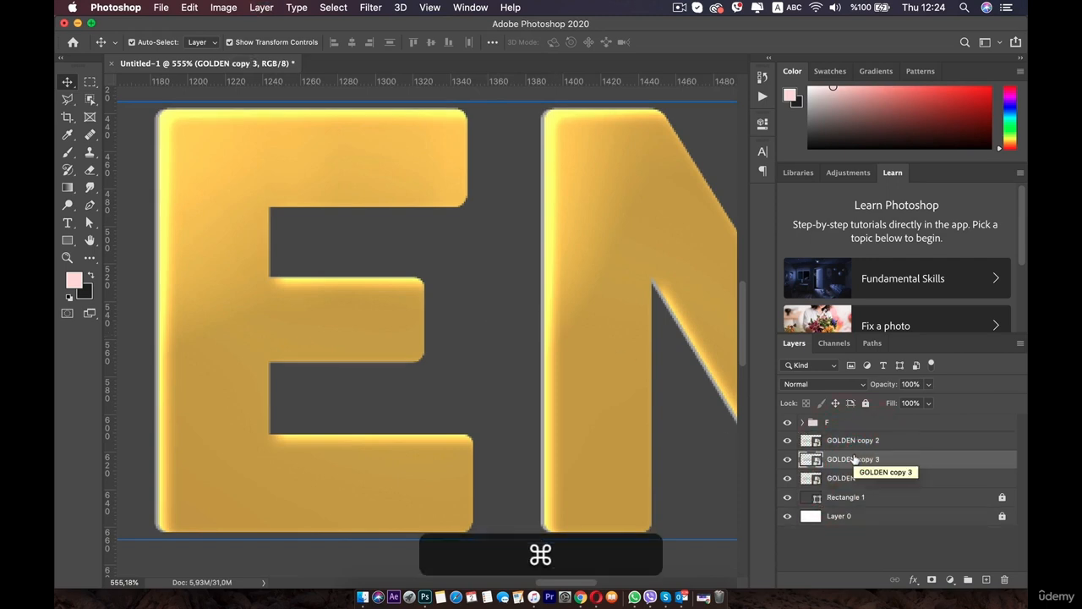
mouse_move(854, 455)
left_mouse_down()
mouse_move(859, 442)
mouse_move(844, 484)
mouse_move(850, 467)
left_mouse_up()
left_click(835, 440)
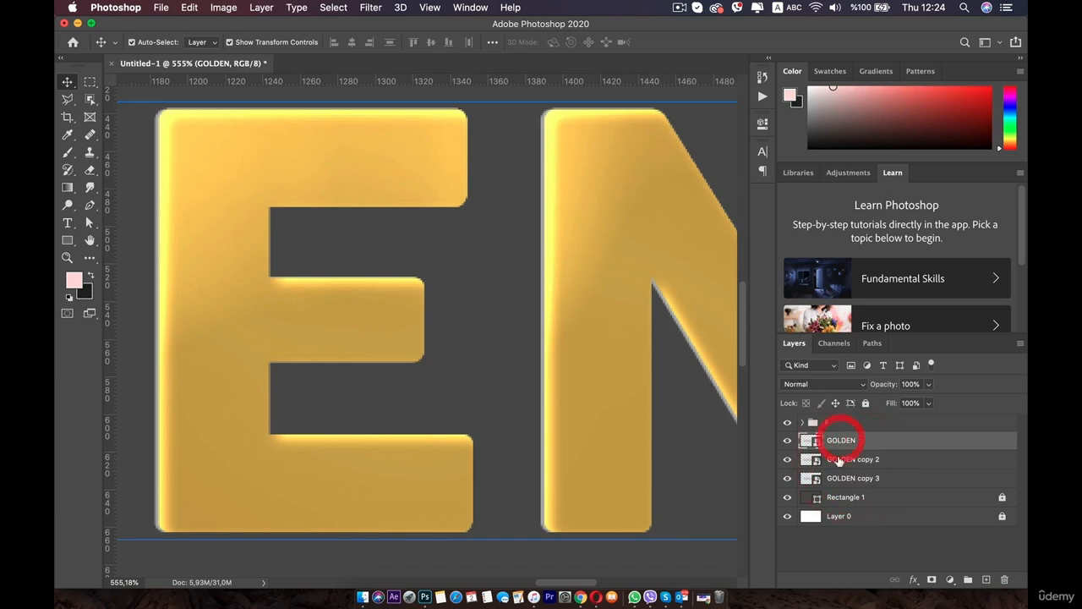
left_click(845, 459)
Step: Nudge GOLDEN copy 3 left until it extends slightly past GOLDEN copy 2 along the letters' left edges
left_click(843, 478)
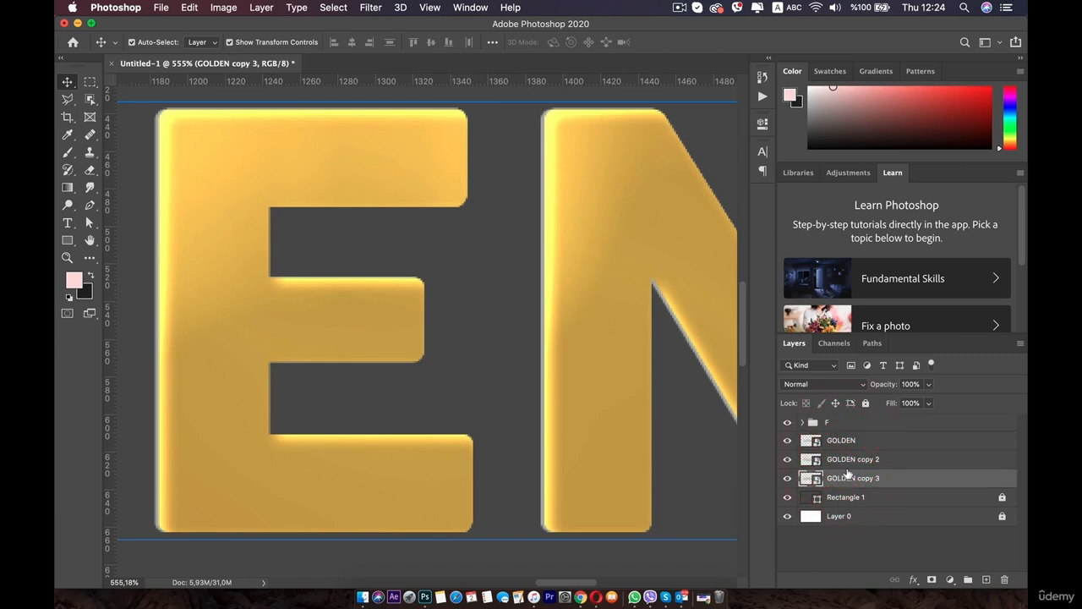
key("Left")
key("Left")
key("Left")
key("Left")
key("Left")
key("Left")
key("Left")
key("Left")
key("Left")
key("Left")
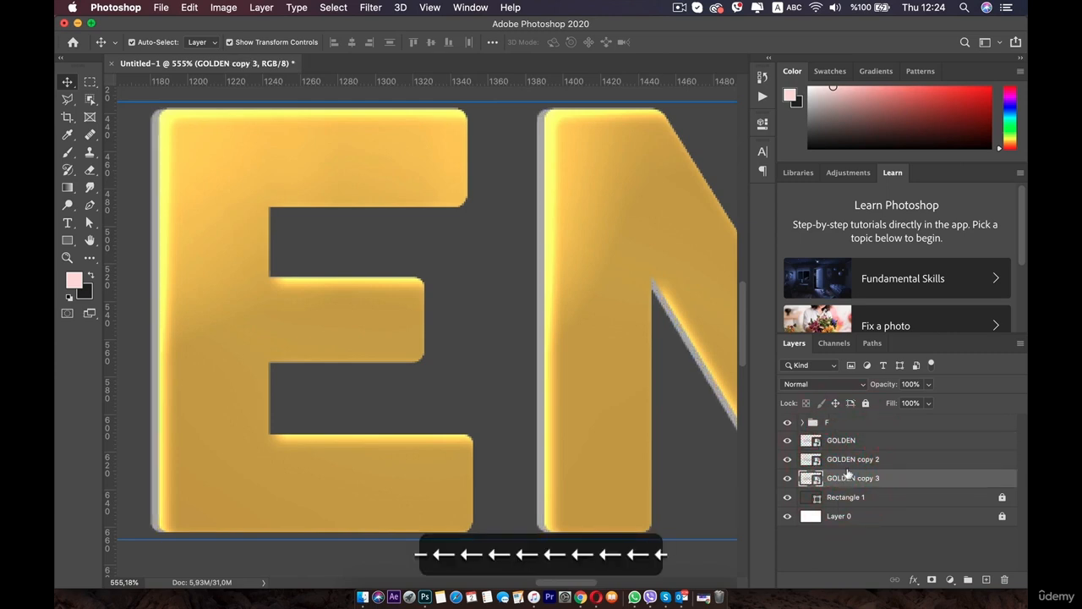
key("Right")
key("Right")
key("Right")
key("Right")
key("Right")
key("Right")
key("Right")
key("Right")
key("Right")
key("Left")
key("Left")
key("Right")
key("Right")
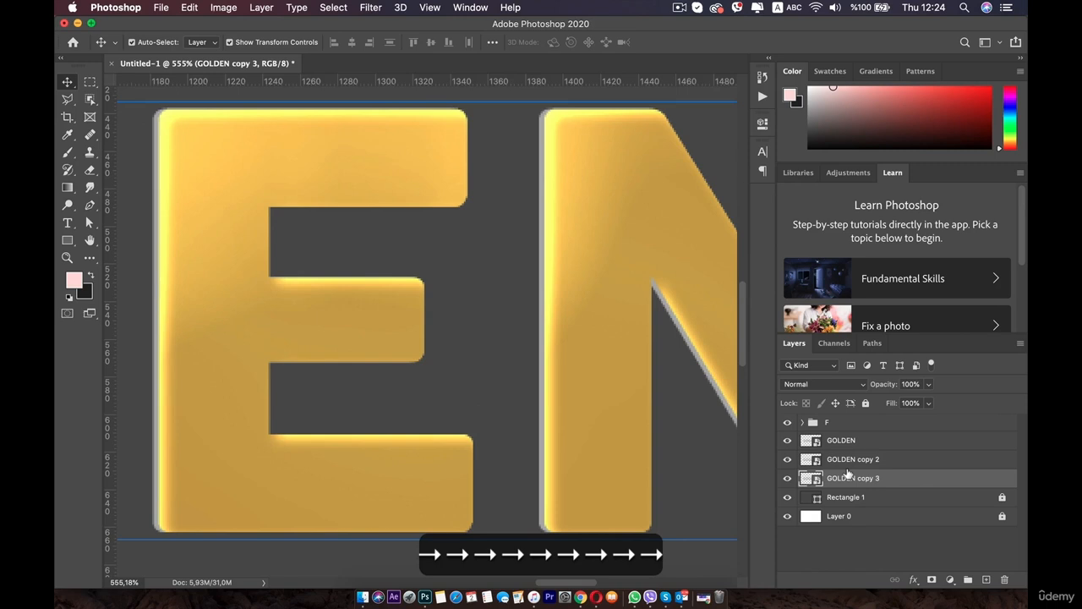
Step: Duplicate GOLDEN copy 3, place the duplicate directly beneath it and nudge it slightly left
key("super+j")
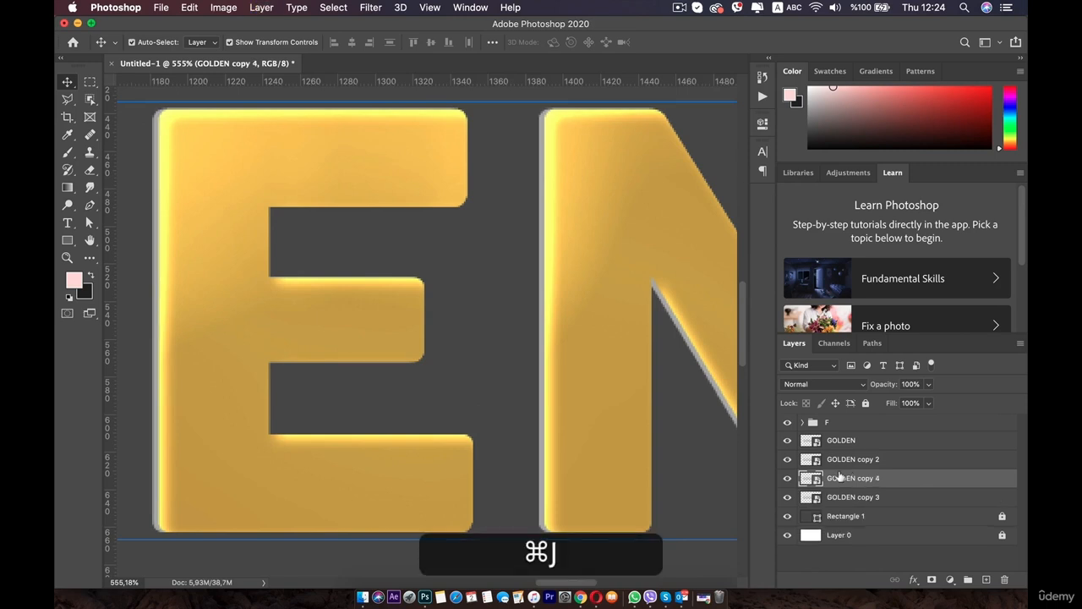
left_click_drag(839, 477, 847, 497)
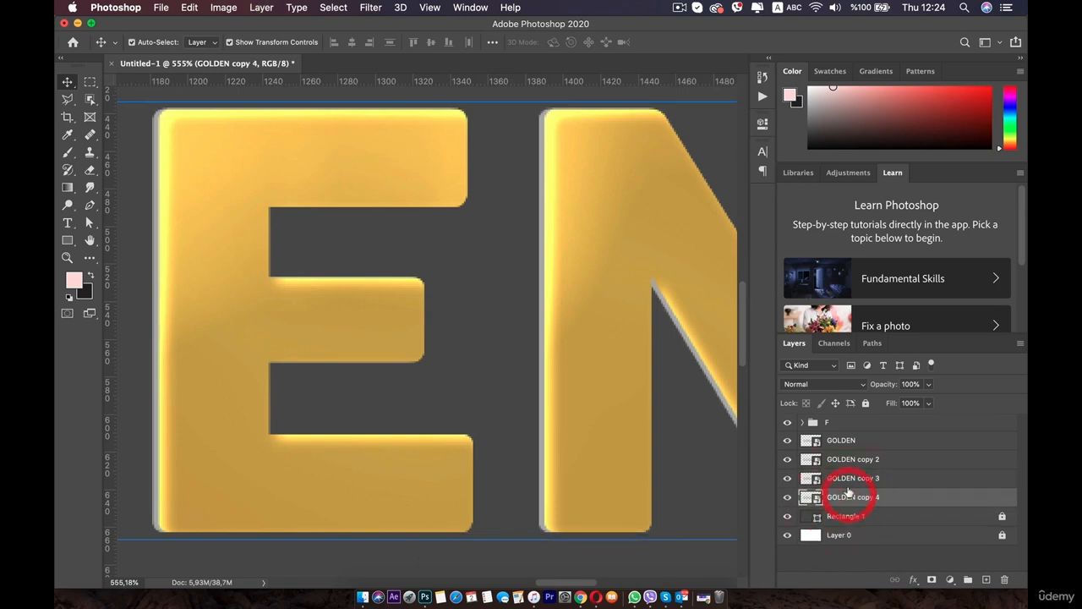
key("Left")
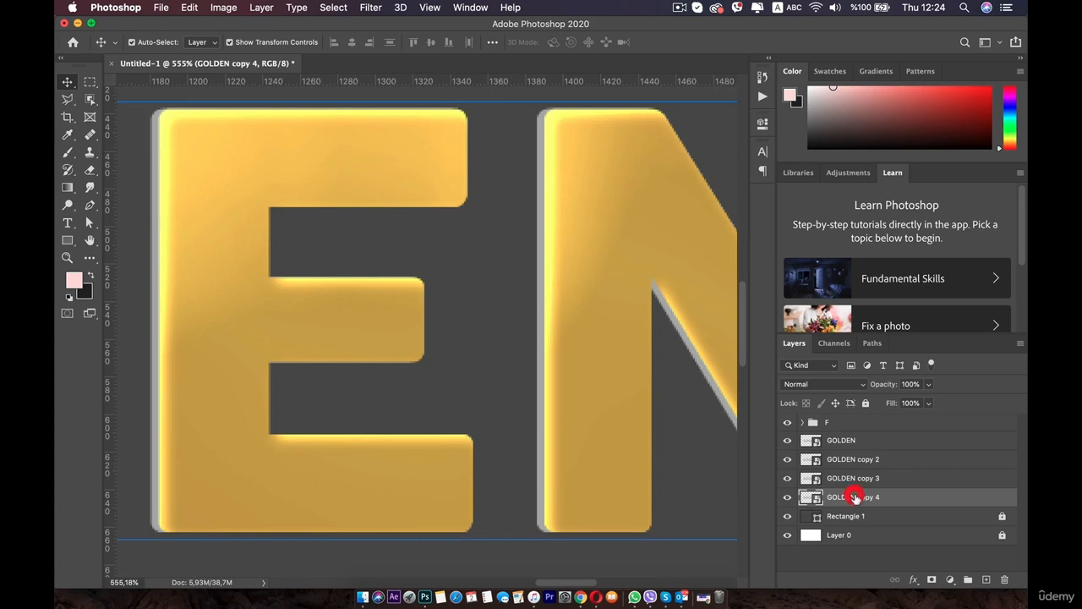
Step: Duplicate GOLDEN copy 4, place the duplicate directly beneath it and nudge it slightly farther left
key("super+j")
left_click_drag(818, 502, 826, 519)
key("Left")
key("Left")
key("Left")
key("Left")
key("Left")
key("Left")
key("Left")
key("Left")
key("Left")
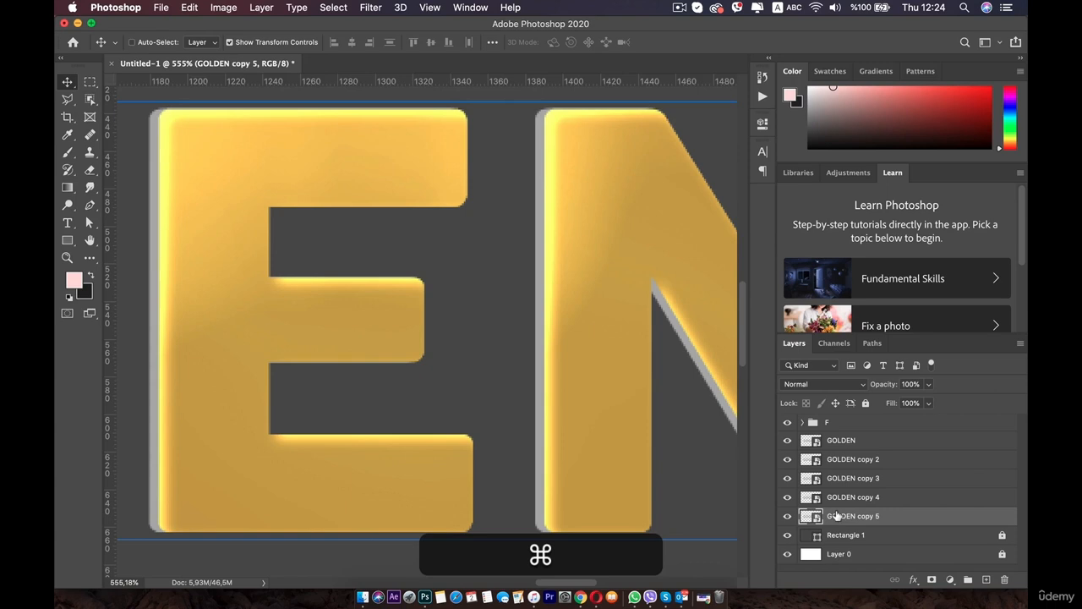
Step: Duplicate GOLDEN copy 5, place the duplicate directly beneath it and nudge it about 1 px left
key("super+j")
left_click_drag(837, 515, 839, 533)
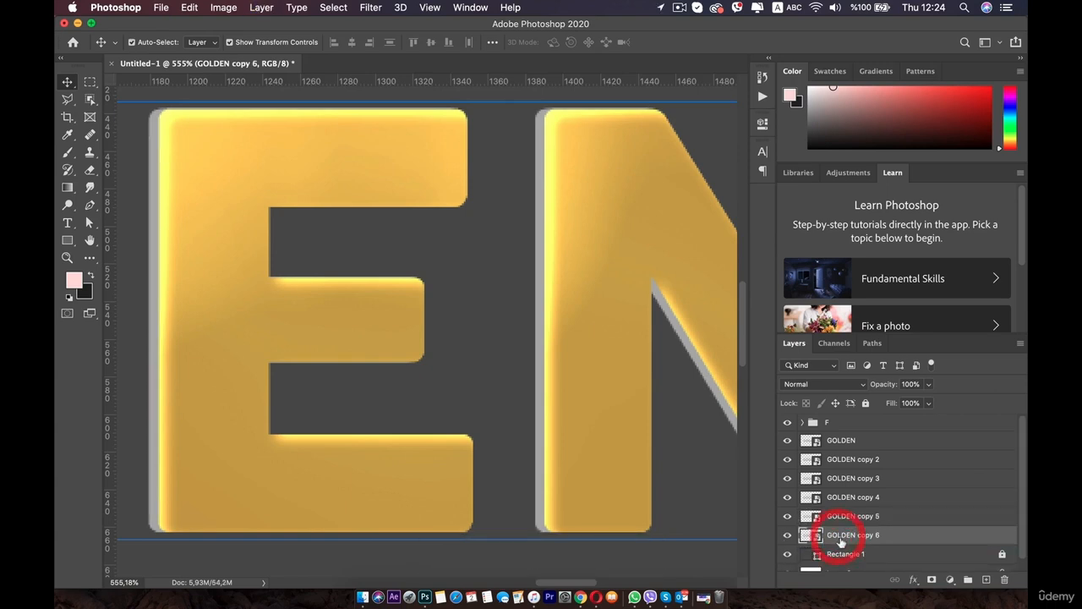
key("Left")
Step: Duplicate GOLDEN copy 6, place the duplicate directly beneath it and nudge it about 1 px left
scroll(854, 512, "down", 1)
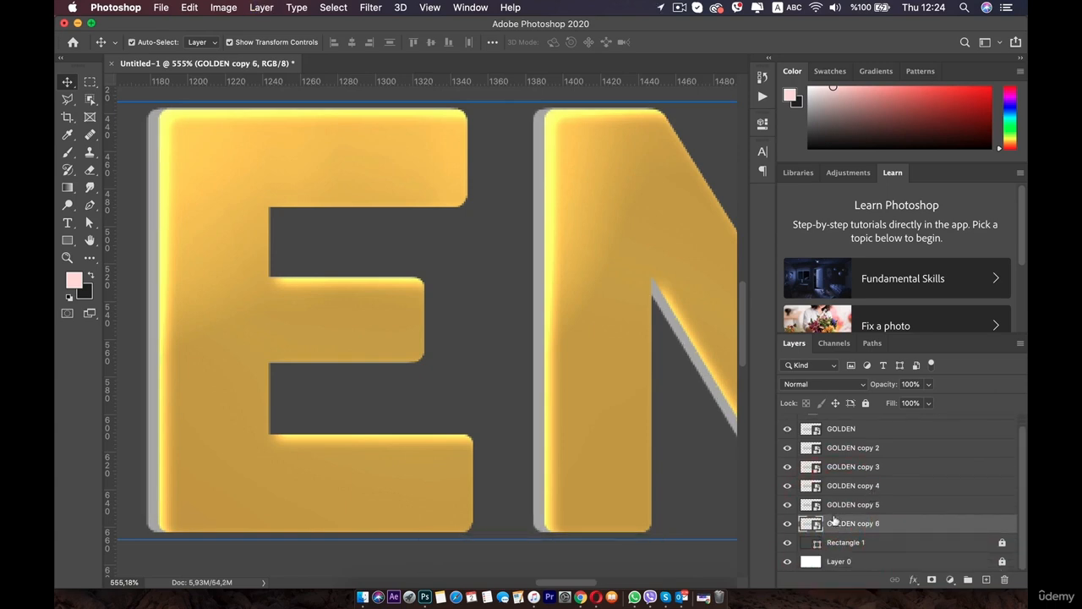
key("super+j")
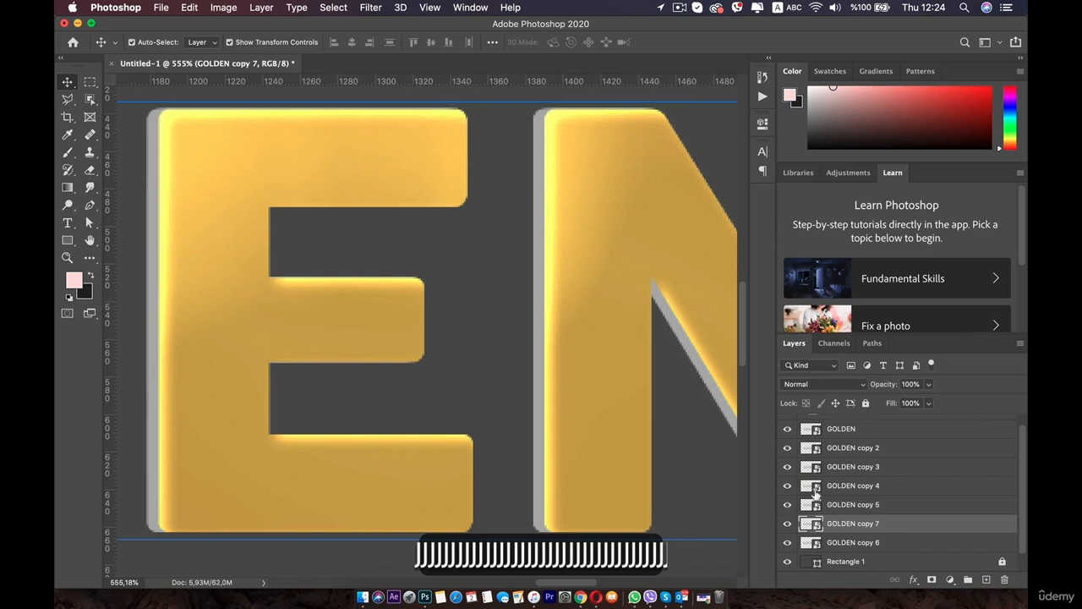
left_click_drag(846, 524, 847, 550)
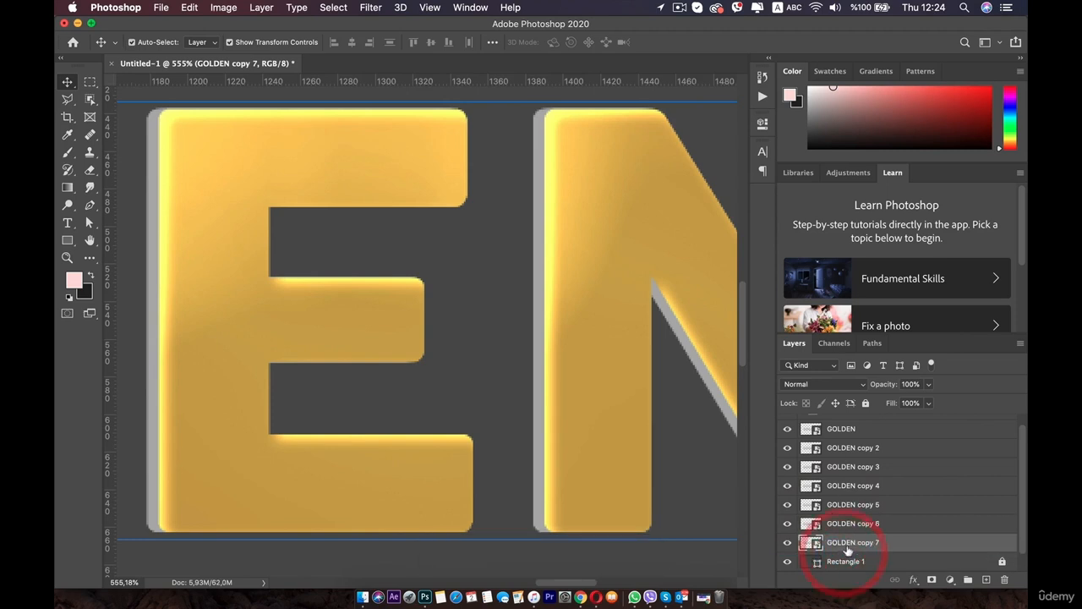
key("Left")
key("Left")
key("Left")
key("Left")
key("Left")
key("Left")
key("Left")
key("Left")
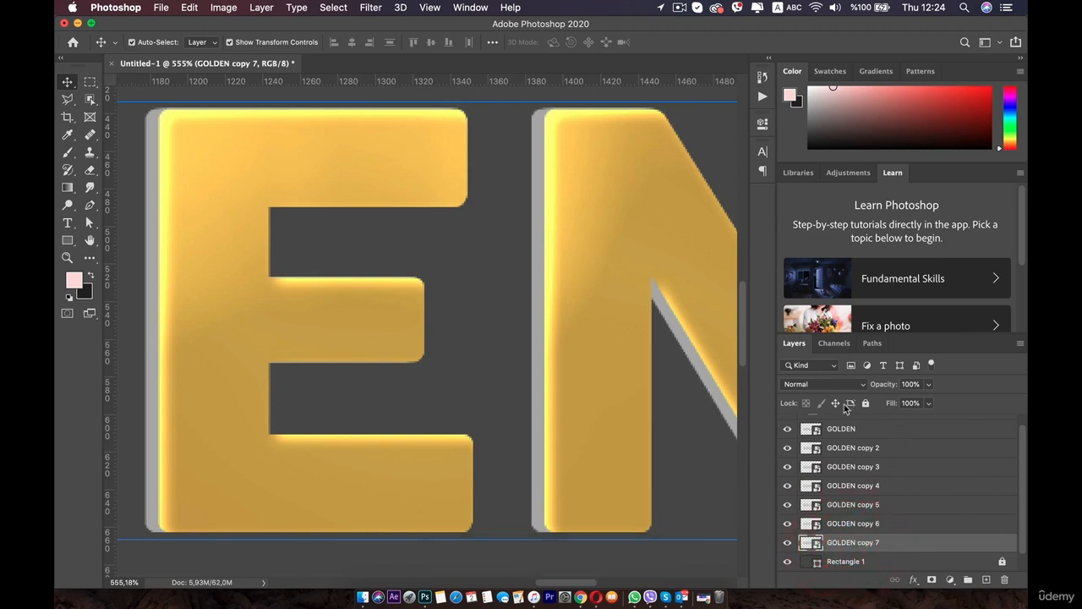
Step: Duplicate GOLDEN copy 7, place the duplicate directly beneath it and nudge it about 1 px left
scroll(847, 407, "down", 3)
scroll(839, 503, "down", 2)
key("cmd+j")
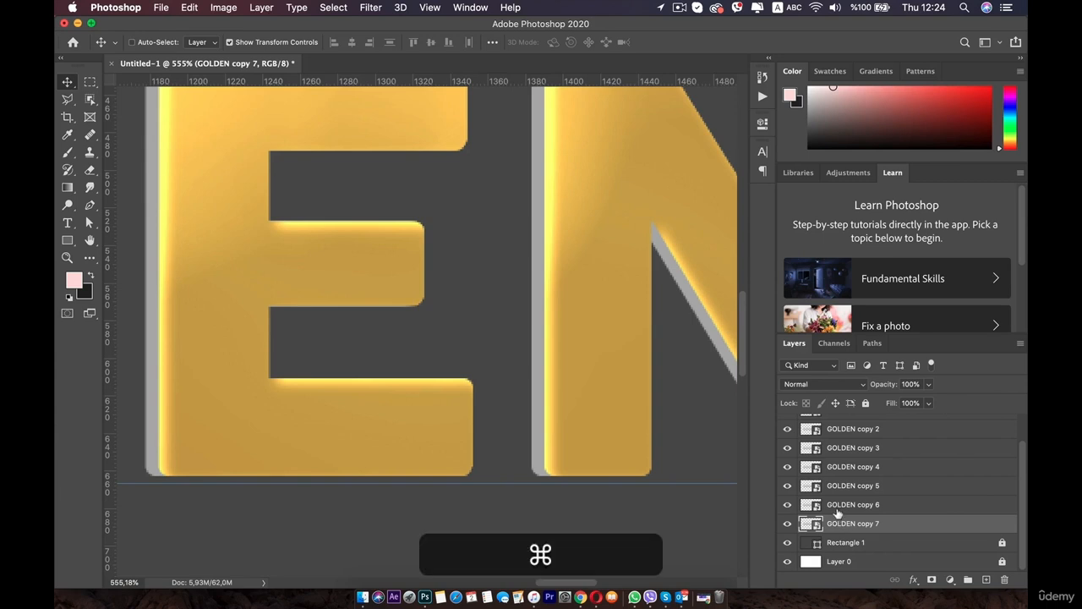
key("Left")
left_click_drag(869, 548, 843, 550)
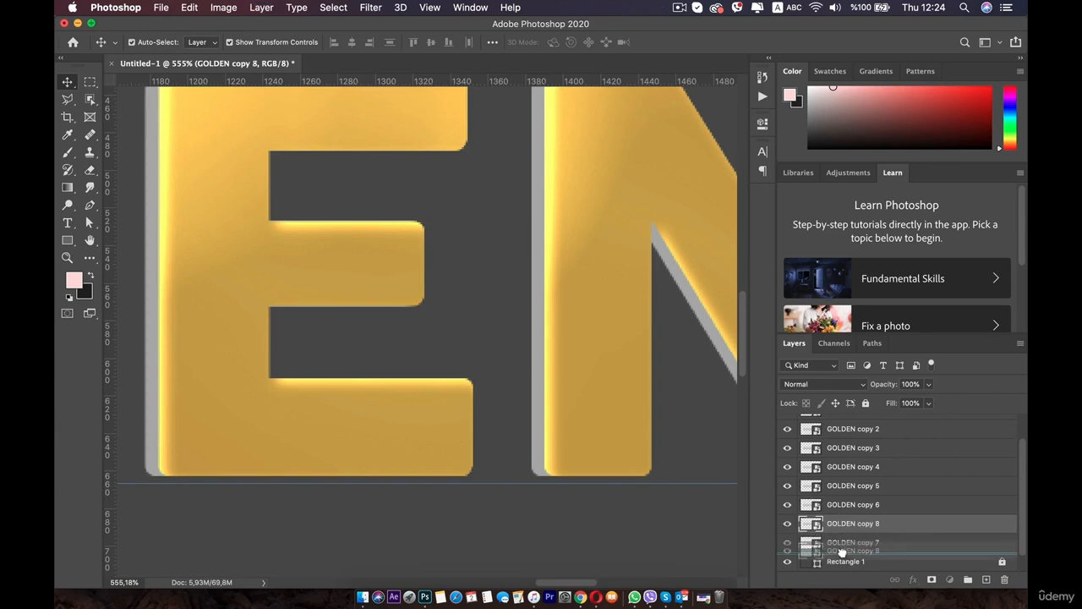
key("Left")
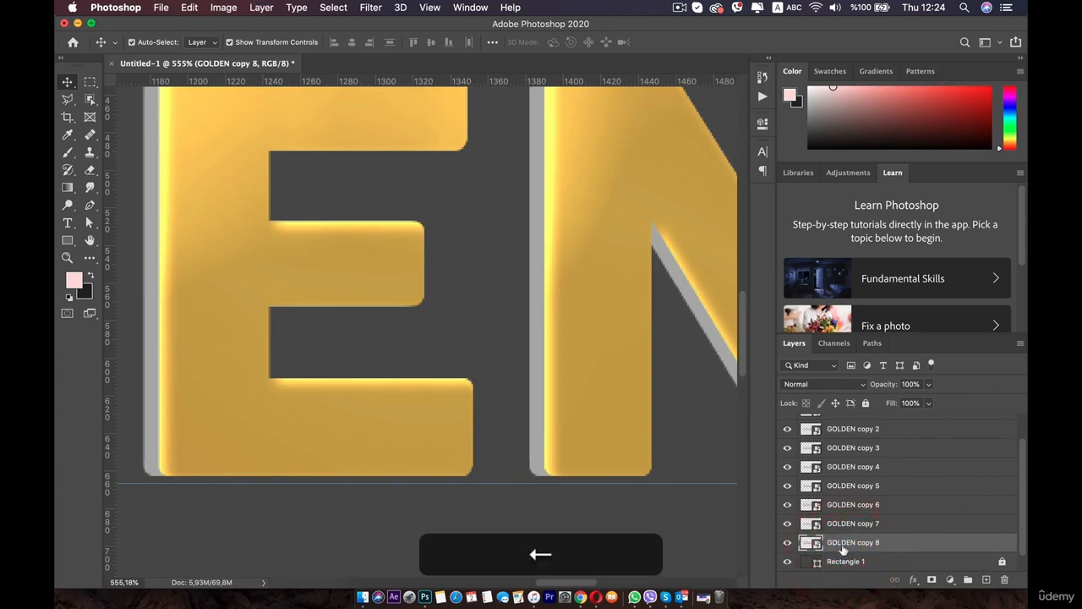
Step: Duplicate GOLDEN copy 8, place the duplicate directly beneath it and nudge it about 1 px left
scroll(840, 491, "down", 1)
key("super+j")
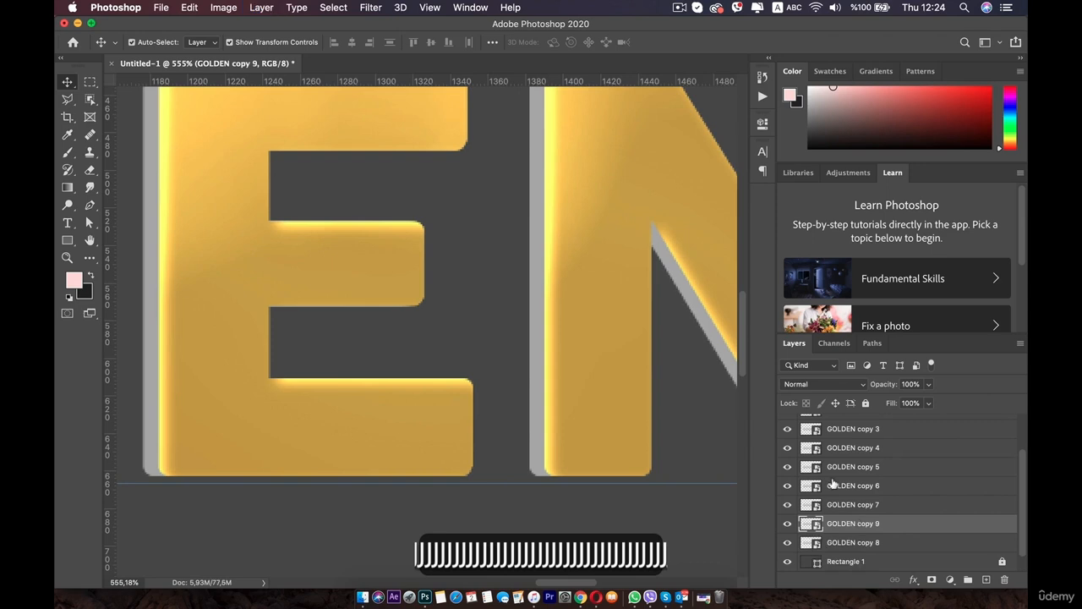
left_click_drag(848, 524, 851, 541)
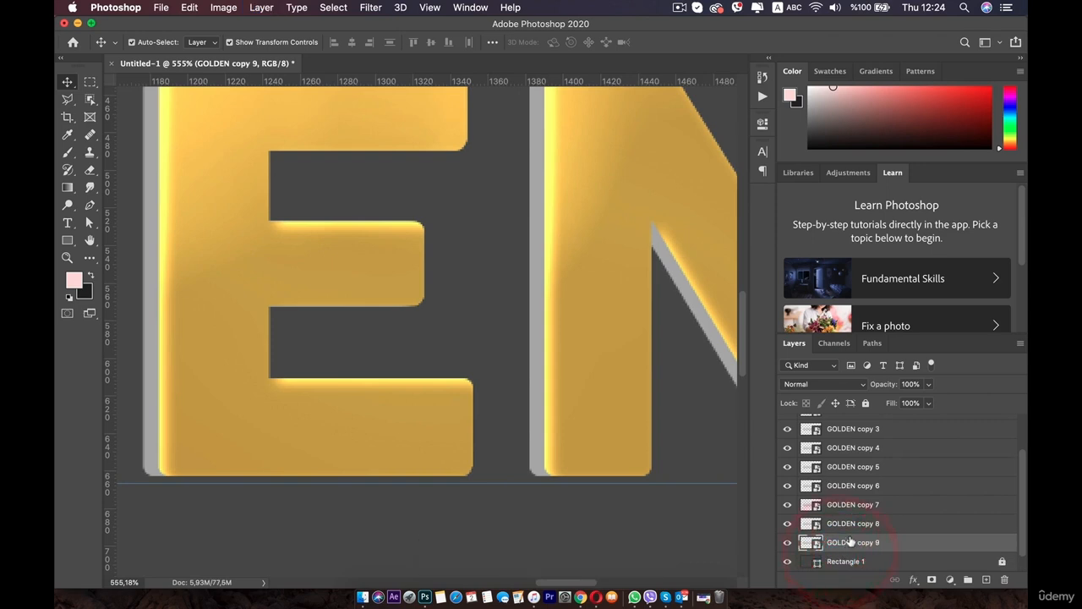
key("Left")
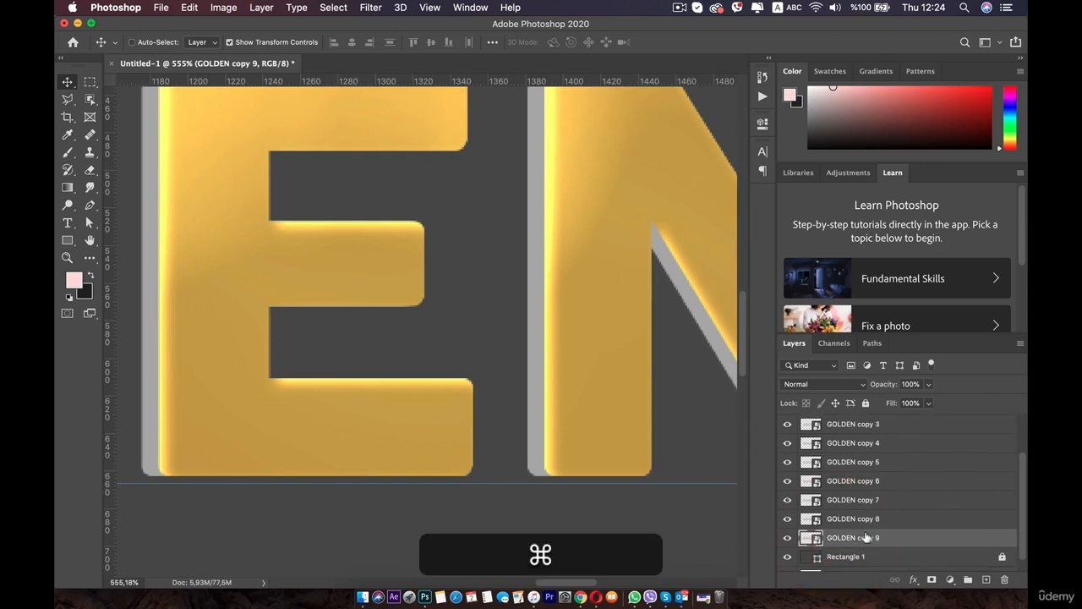
Step: Duplicate GOLDEN copy 9, place the duplicate directly beneath it and nudge it about 1 px left
key("super+j")
scroll(835, 478, "down", 1)
left_click_drag(846, 504, 834, 525)
key("Left")
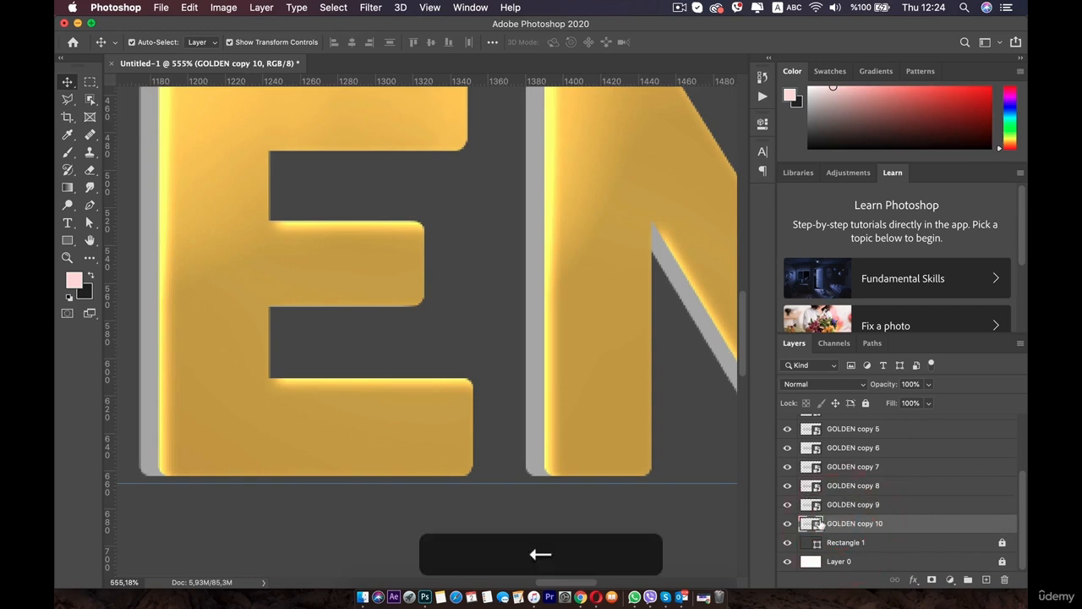
Step: Duplicate GOLDEN copy 10, place the duplicate directly beneath it and nudge it about 1 px left
key("super+j")
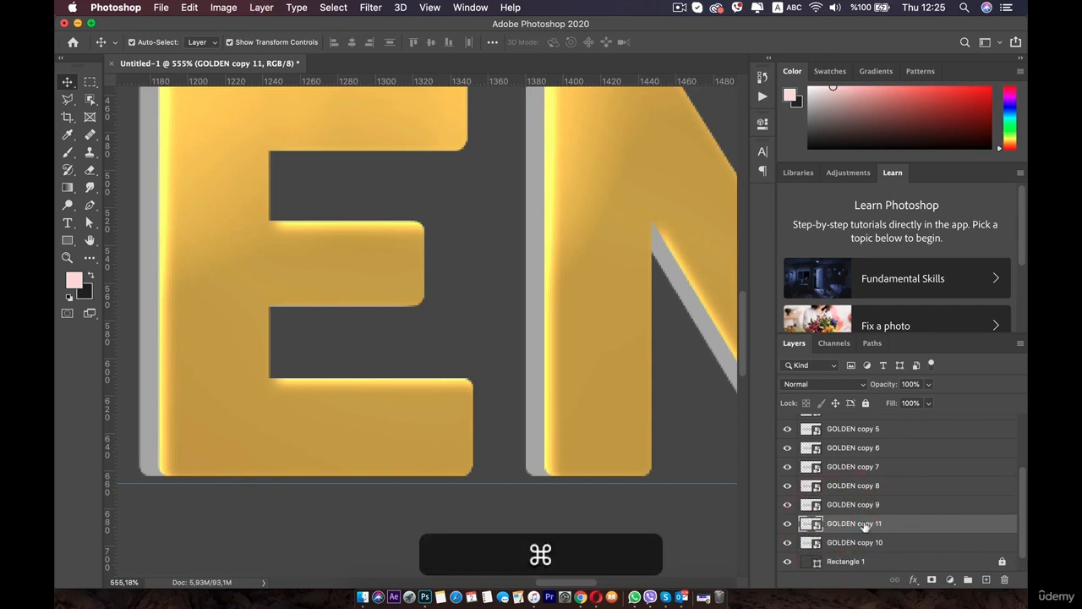
left_click_drag(863, 525, 855, 555)
key("Left")
key("Left")
key("Left")
key("Left")
key("Left")
key("Left")
key("Left")
key("Left")
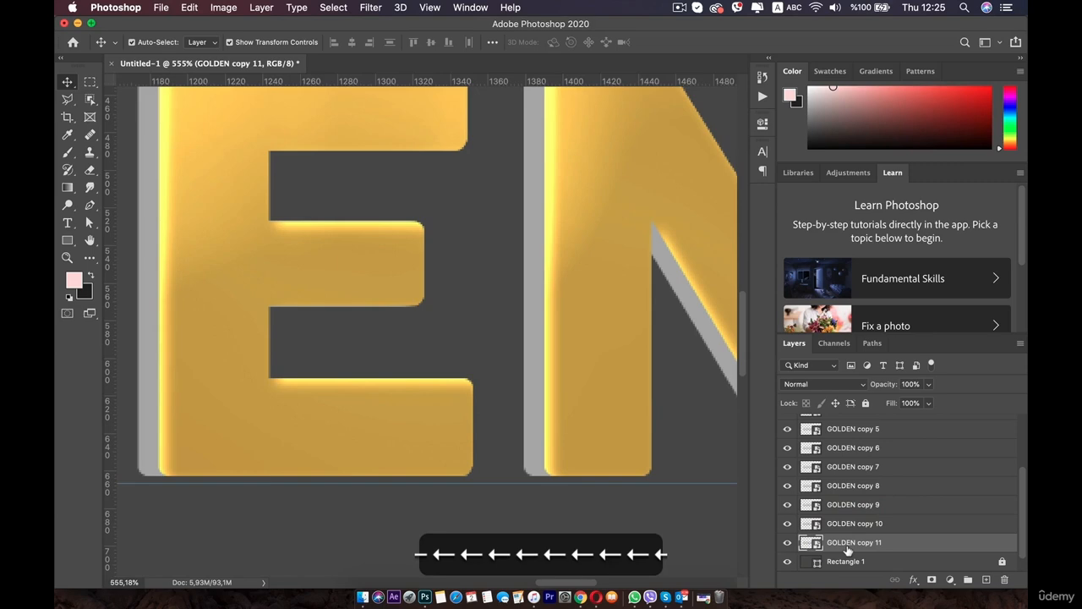
Step: Duplicate GOLDEN copy 11, place the duplicate directly beneath it and nudge it about 1 px left
scroll(613, 265, "down", 8)
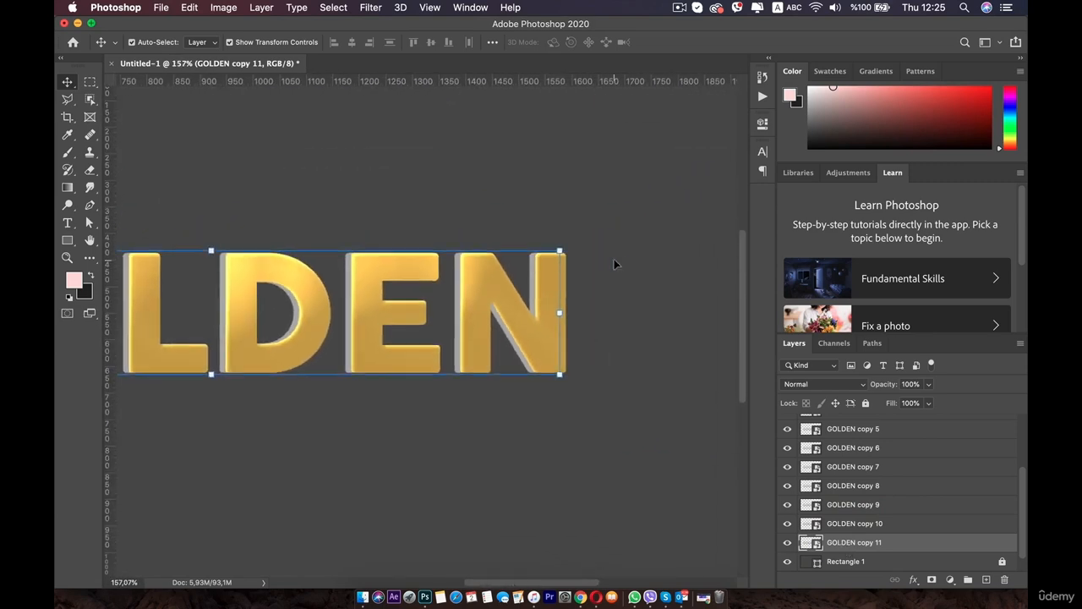
scroll(614, 259, "up", 6)
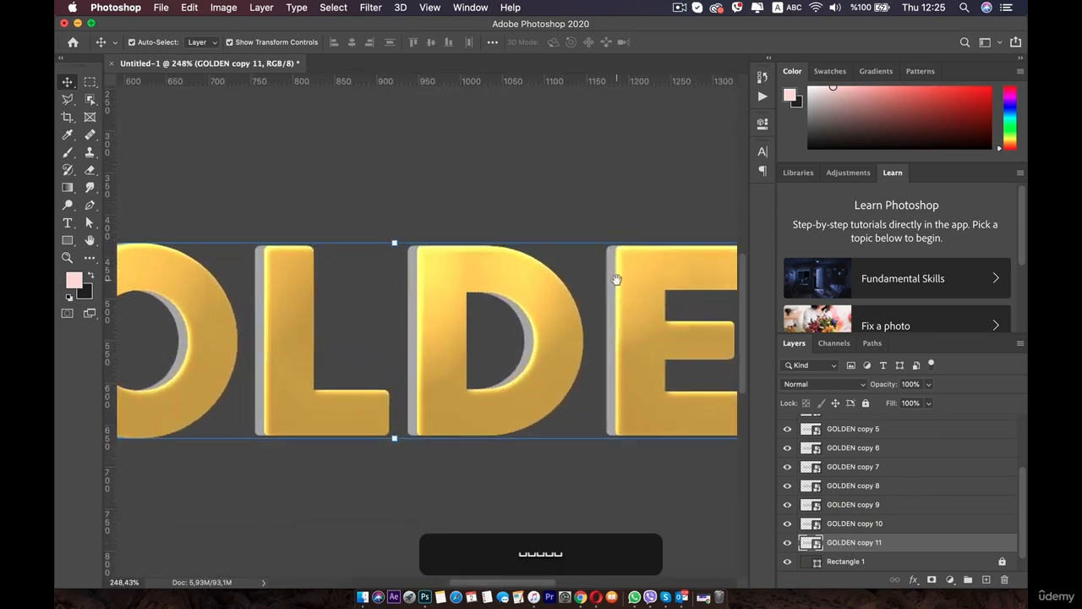
left_click_drag(616, 280, 403, 208)
scroll(594, 317, "up", 5)
left_click_drag(588, 308, 488, 291)
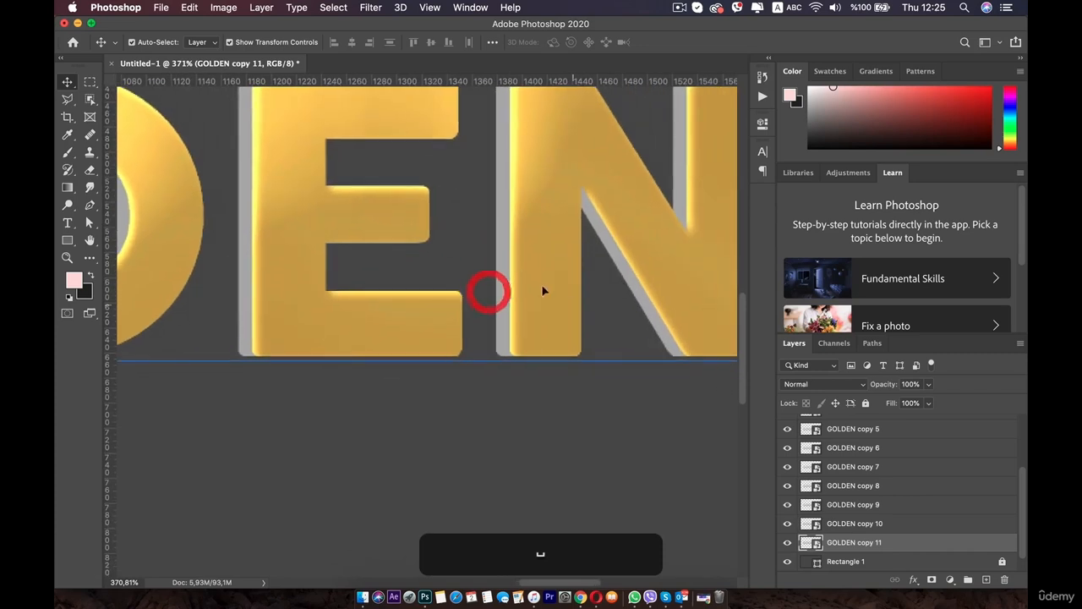
key("super+j")
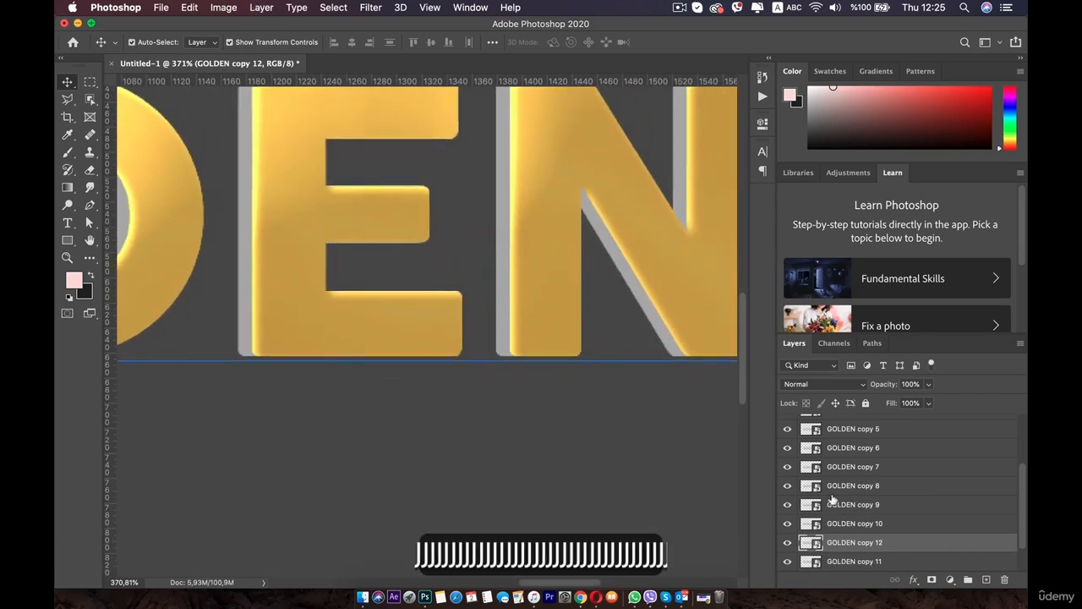
key("super+bracketleft")
left_click(837, 525)
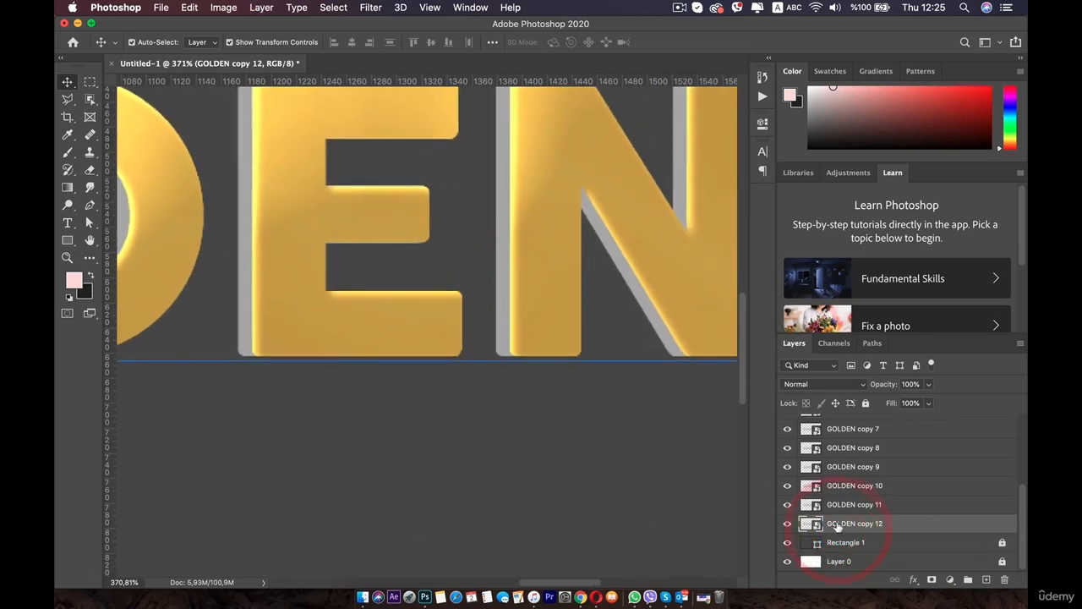
key("Left")
key("Left")
key("Left")
key("Left")
key("Left")
key("Left")
key("Left")
key("Left")
key("Left")
Step: Duplicate GOLDEN copy 12, place the duplicate directly beneath it and nudge it about 1 px left
key("super+j")
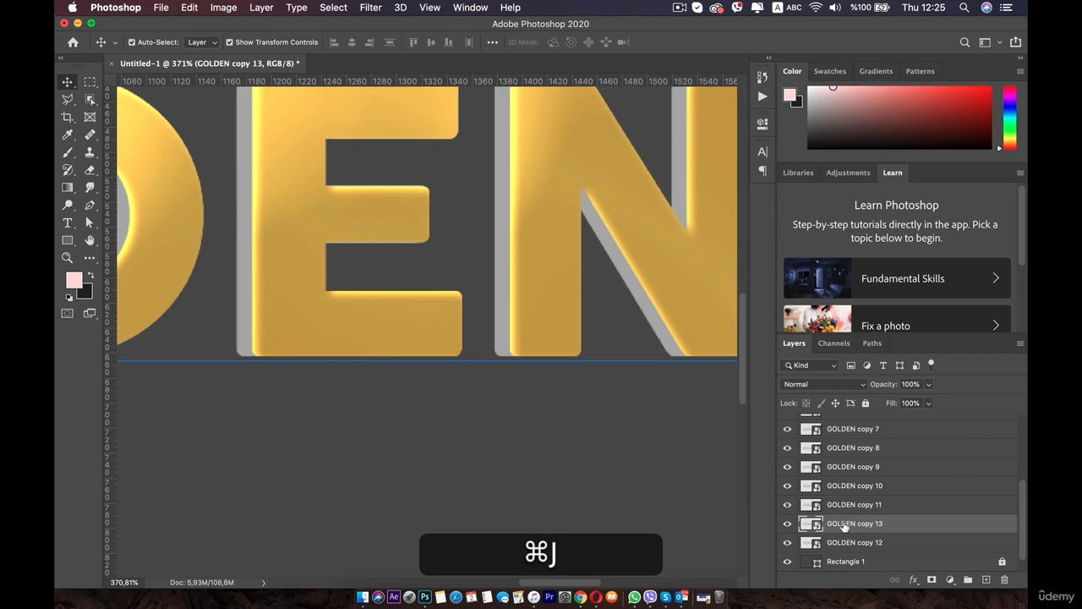
key("super+bracketleft")
left_click(829, 547)
key("Left")
key("Left")
key("Left")
key("Left")
key("Left")
key("Left")
key("Left")
key("Left")
key("Left")
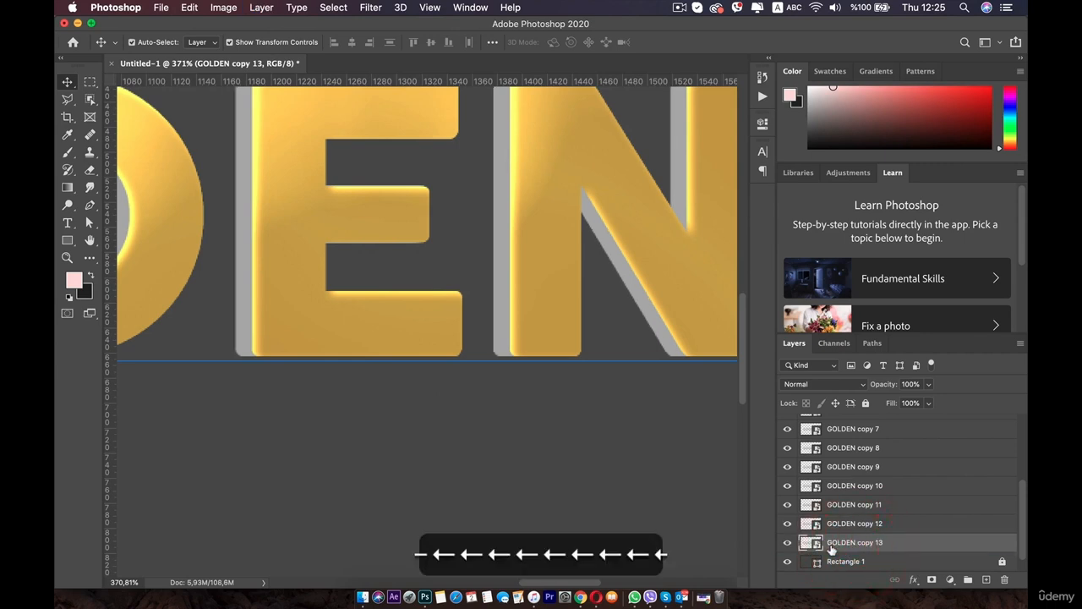
Step: Duplicate GOLDEN copy 13, place the duplicate directly beneath it and nudge it about 1 px left
scroll(937, 544, "down", 2)
key("super+j")
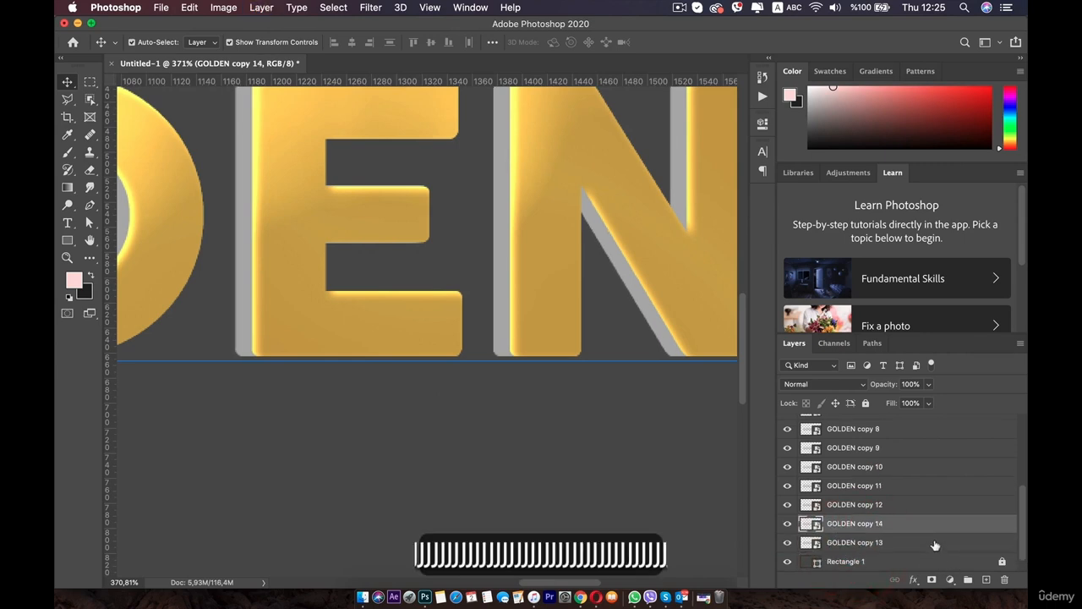
key("super+bracketleft")
left_click(845, 537)
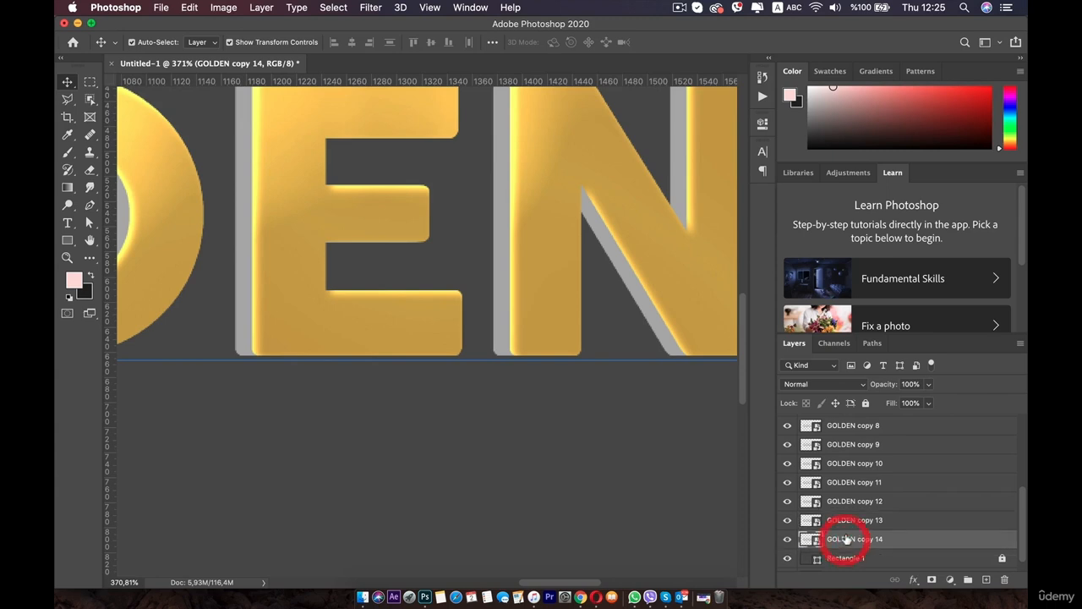
key("Left")
key("Left")
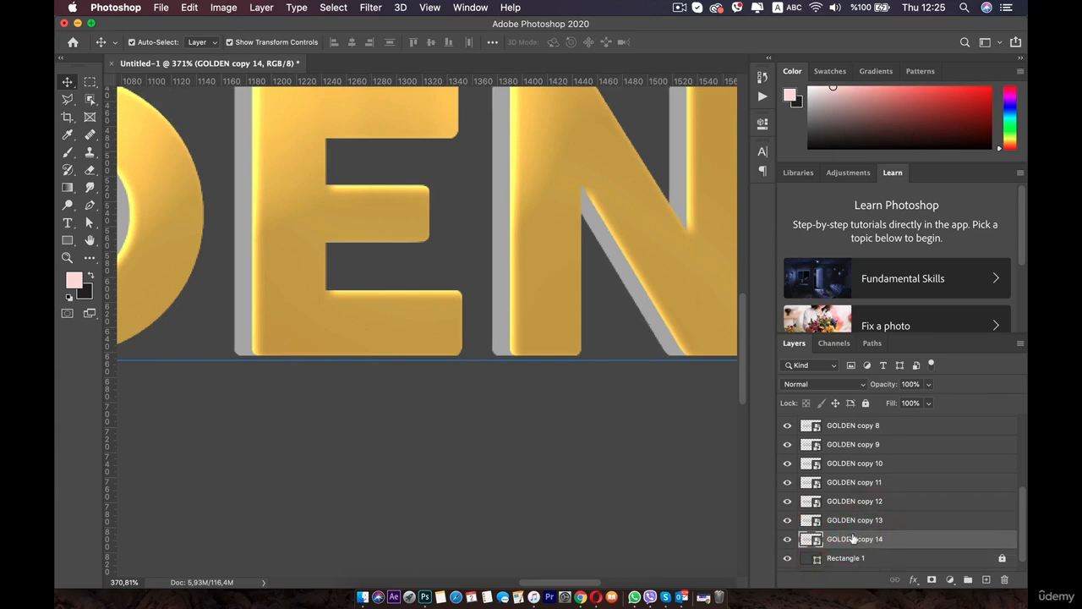
Step: Duplicate GOLDEN copy 14, place the duplicate directly beneath it and nudge it about 1 px left
key("super+j")
scroll(891, 530, "down", 2)
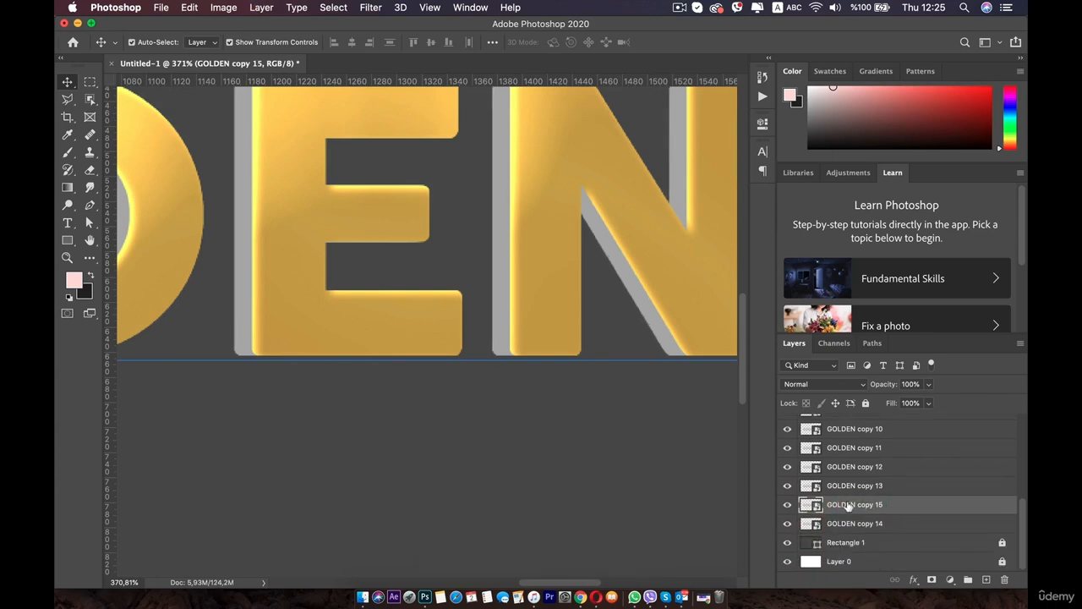
left_click_drag(847, 504, 843, 531)
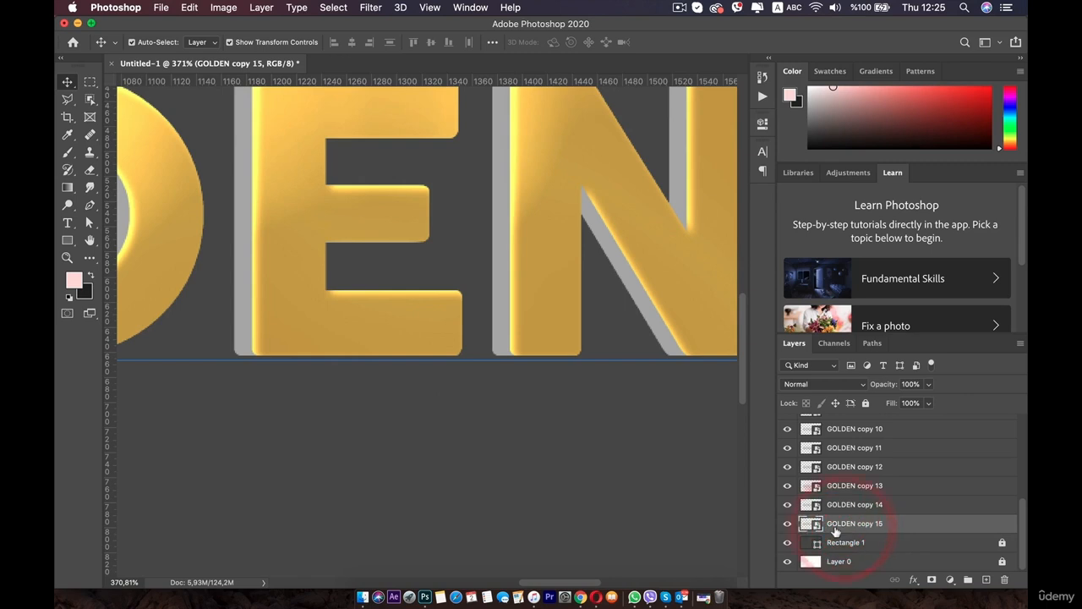
key("Left")
key("Left")
key("Left")
Step: Duplicate GOLDEN copy 15, place the duplicate directly beneath it and nudge it about 1 px left
key("super+j")
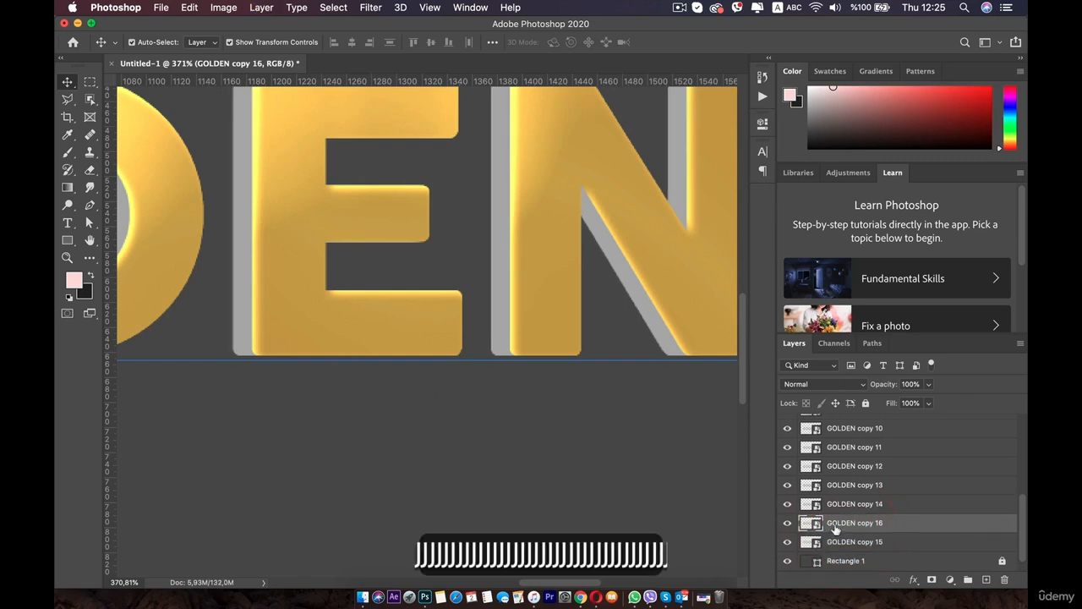
left_click_drag(854, 505, 847, 524)
key("Left")
key("Left")
key("Left")
key("Left")
key("Left")
key("Left")
key("Left")
key("Left")
key("Left")
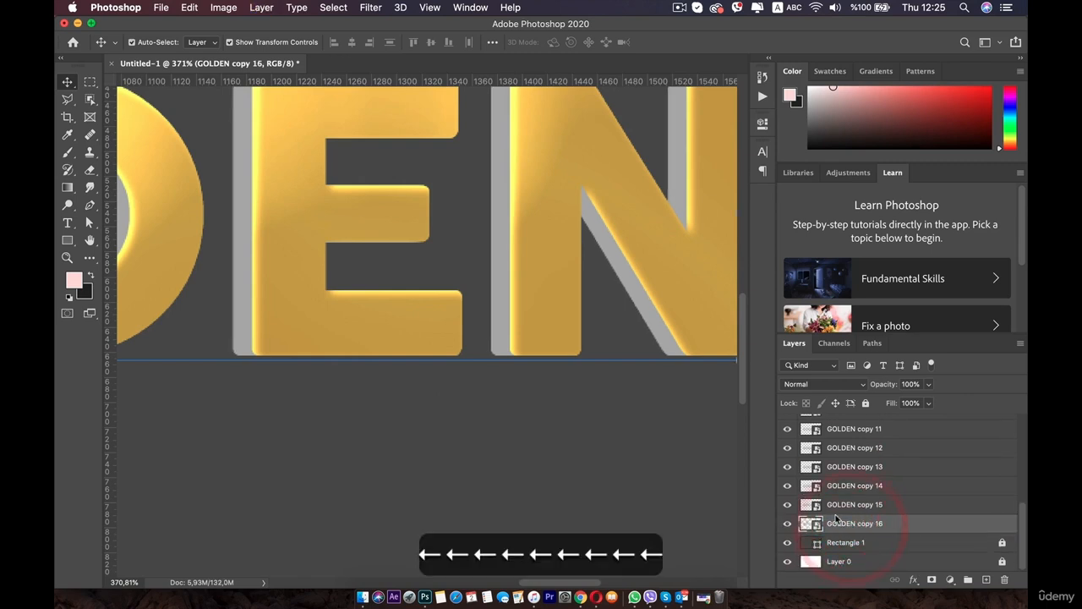
Step: Duplicate GOLDEN copy 16, place the duplicate directly beneath it and nudge it about 1 px left
key("super+j")
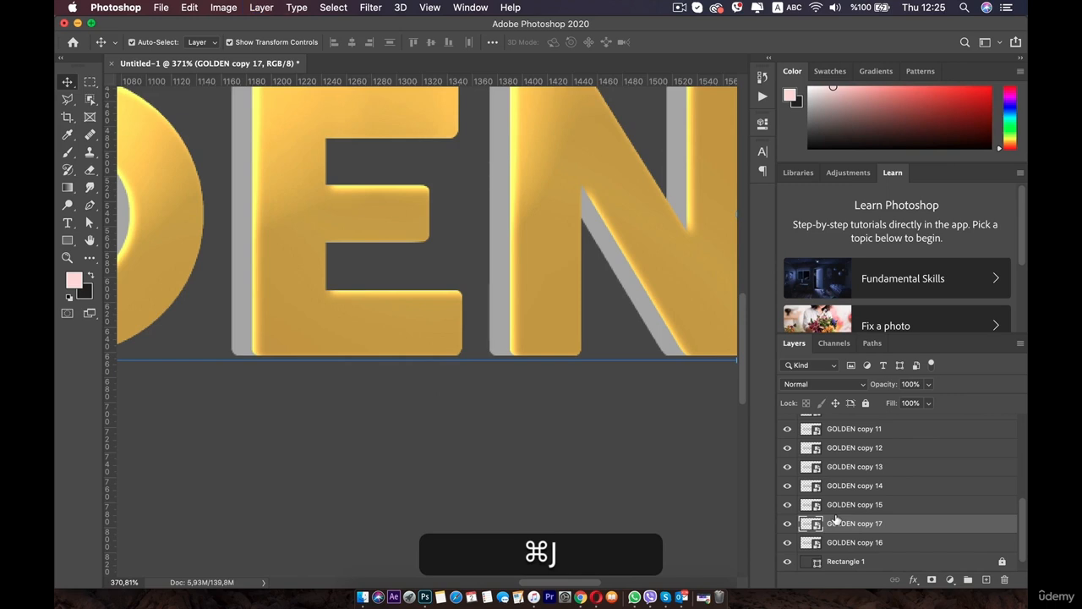
left_click_drag(897, 507, 858, 525)
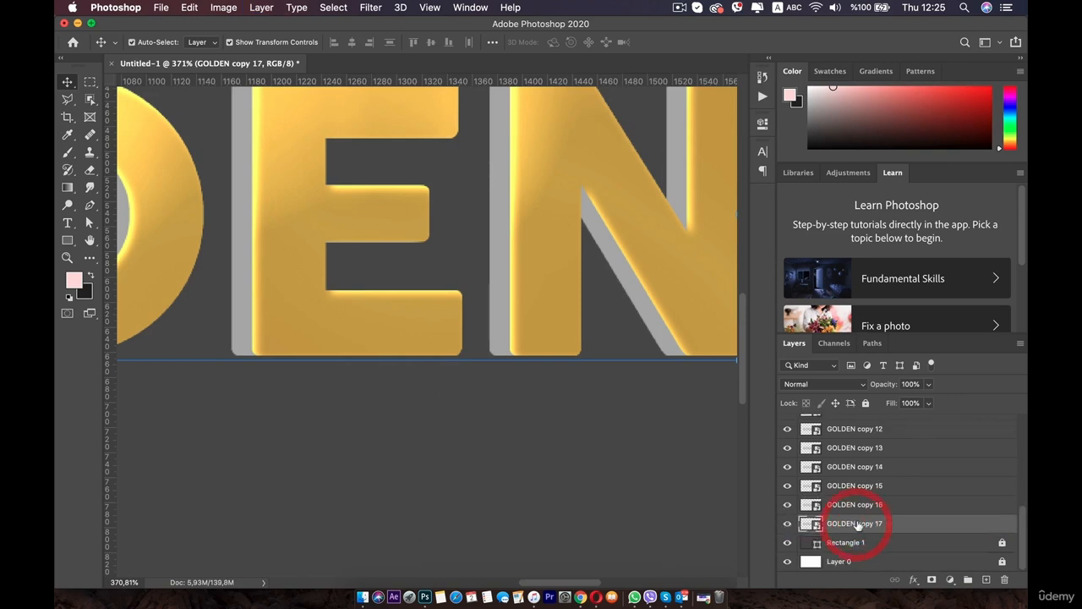
key("Left")
key("Left")
key("Left")
key("Left")
key("Left")
key("Left")
key("Left")
key("Left")
key("Left")
Step: Duplicate GOLDEN copy 17, place the duplicate directly beneath it and nudge it about 1 px left
key("super+j")
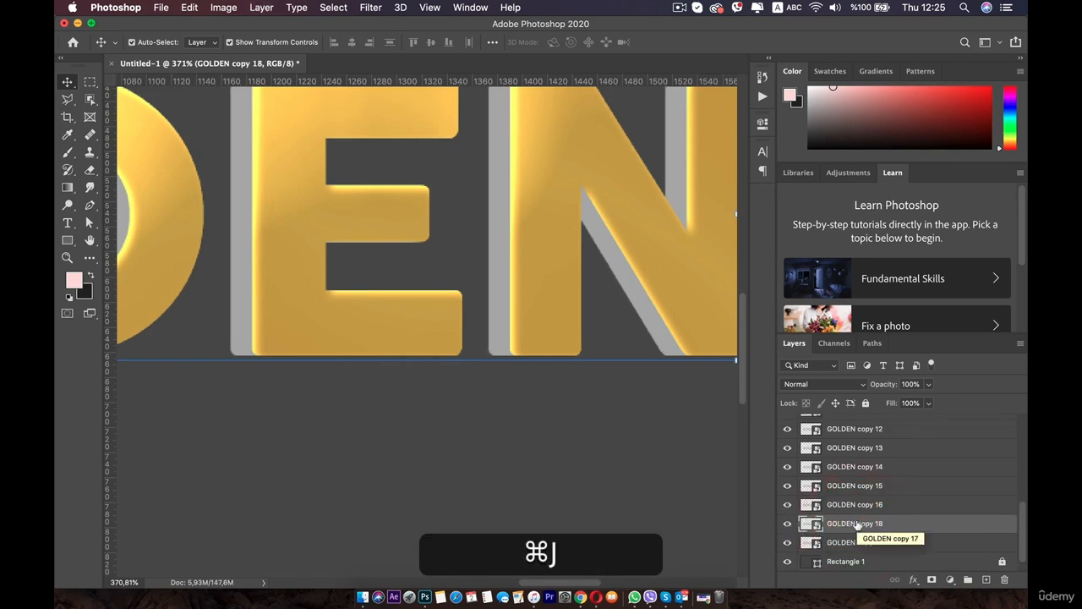
scroll(848, 519, "down", 1)
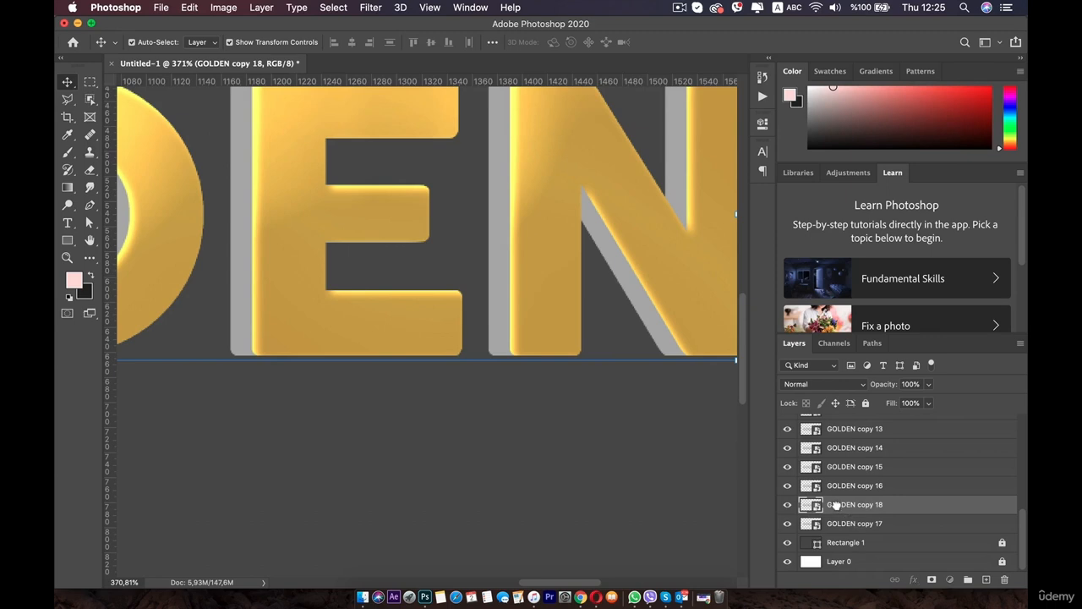
left_click_drag(835, 505, 838, 525)
key("Left")
key("Left")
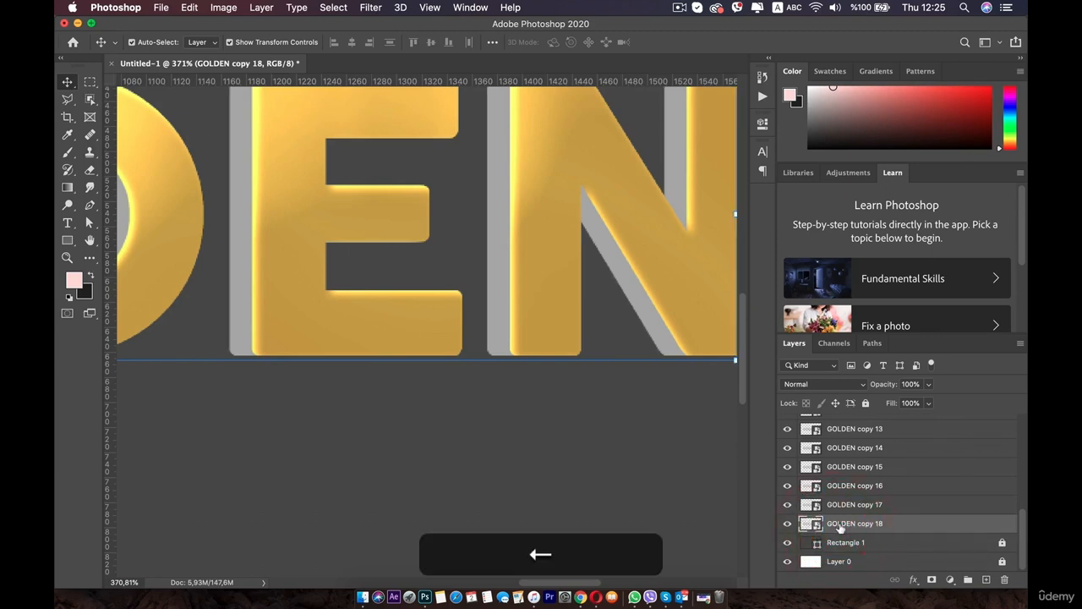
Step: Duplicate GOLDEN copy 18, place the duplicate directly beneath it and nudge it about 1 px left
key("super+j")
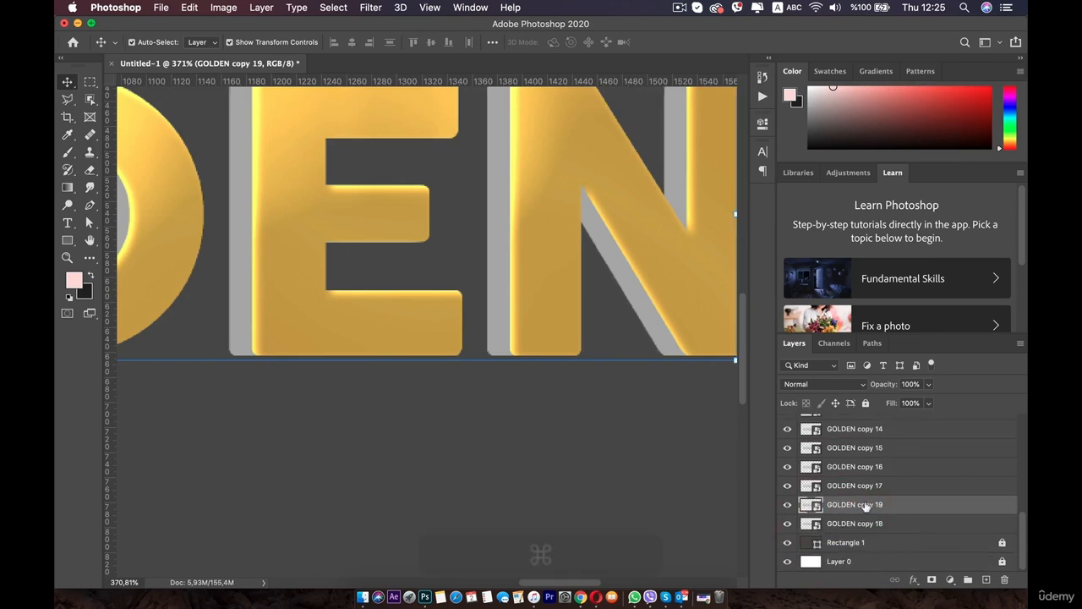
left_click_drag(866, 504, 849, 526)
key("Left")
key("Left")
key("Left")
key("Left")
key("Left")
key("Left")
key("Left")
key("Left")
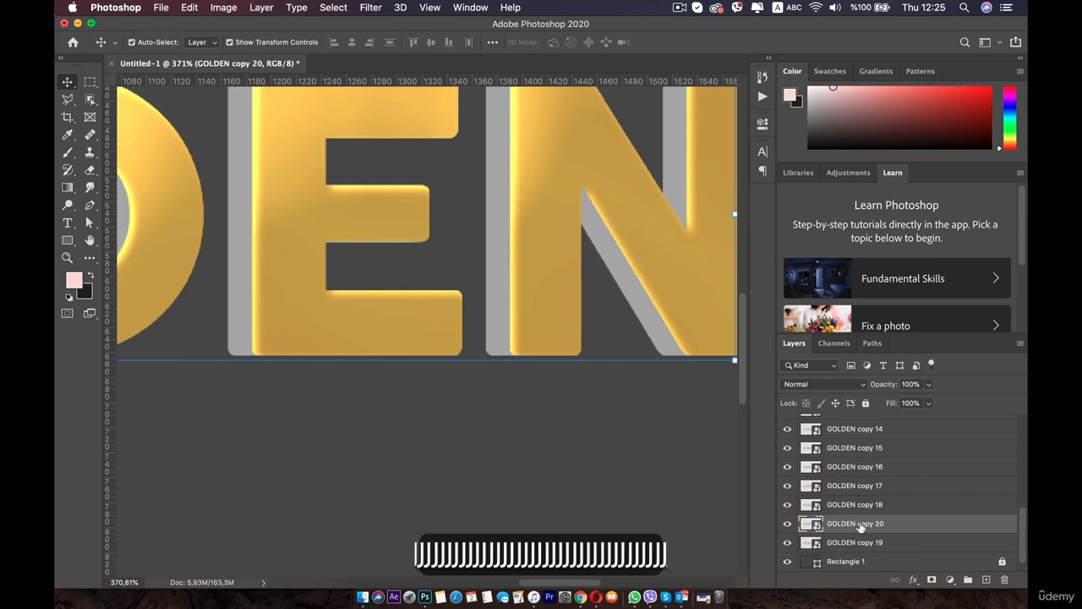
Step: Duplicate GOLDEN copy 19, place the duplicate directly beneath it and nudge it about 1 px left
key("super+j")
left_click_drag(837, 510, 829, 525)
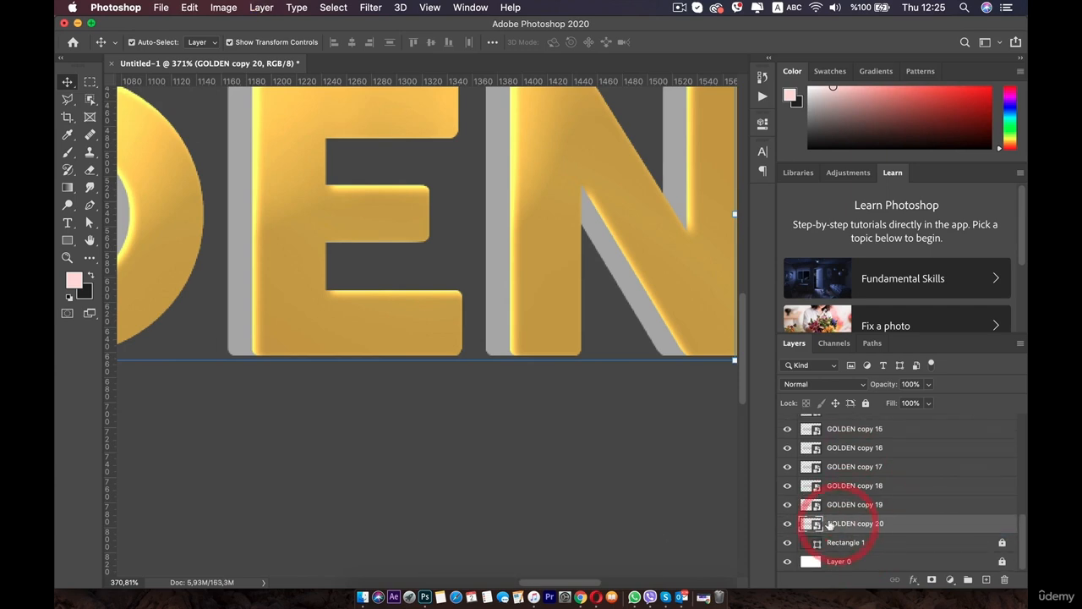
key("Left")
Step: Duplicate GOLDEN copy 20, place the duplicate directly beneath it and nudge it about 1 px left
scroll(610, 394, "down", 10)
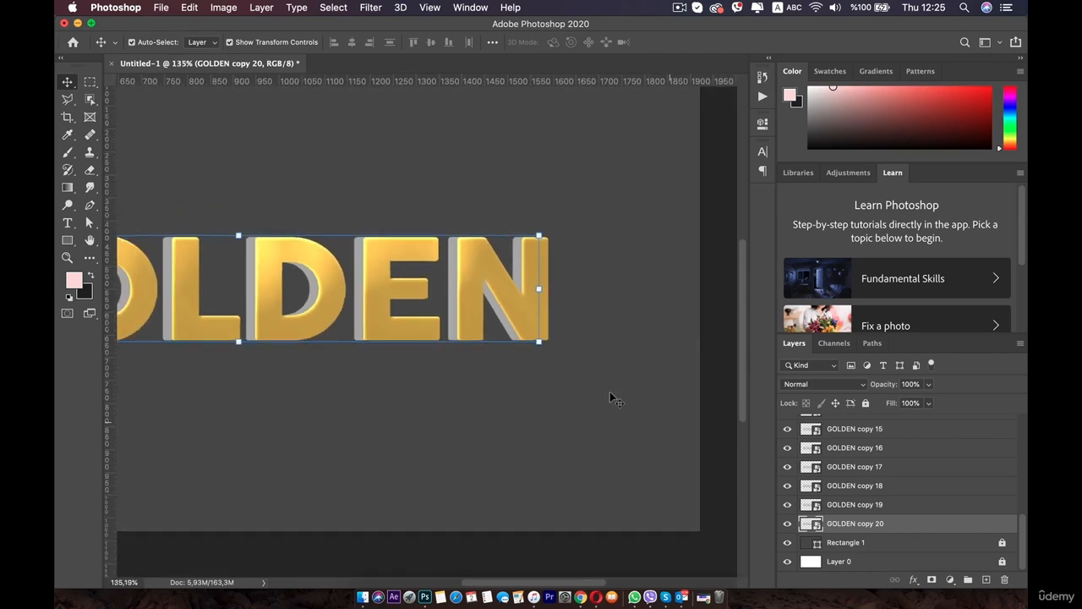
key("space")
left_click_drag(445, 326, 451, 357)
scroll(631, 358, "up", 5)
key("space")
scroll(613, 420, "up", 6)
key("space")
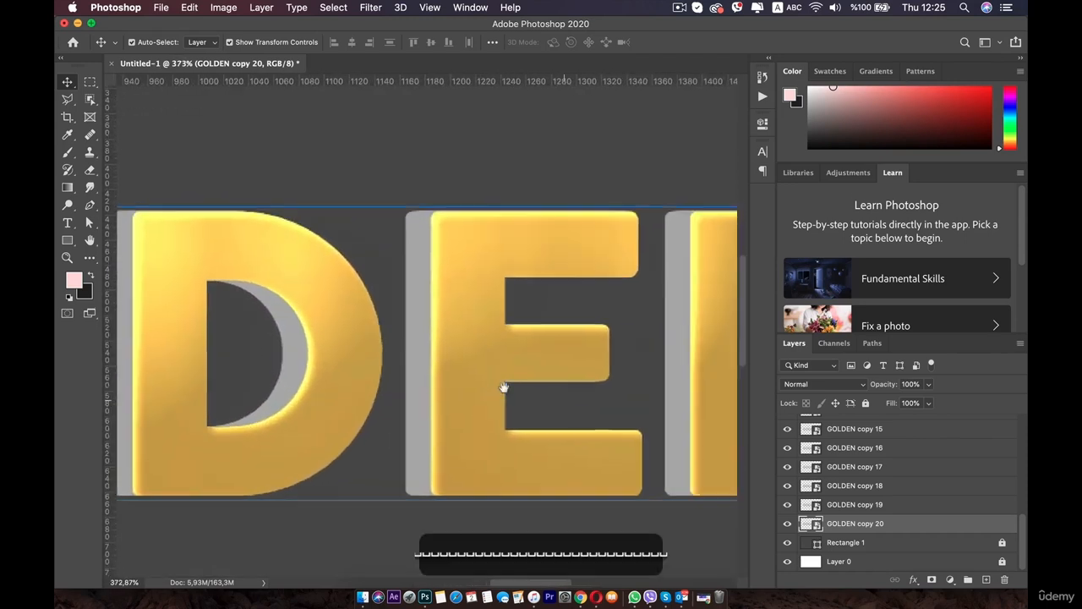
left_click_drag(503, 387, 397, 337)
key("super+j")
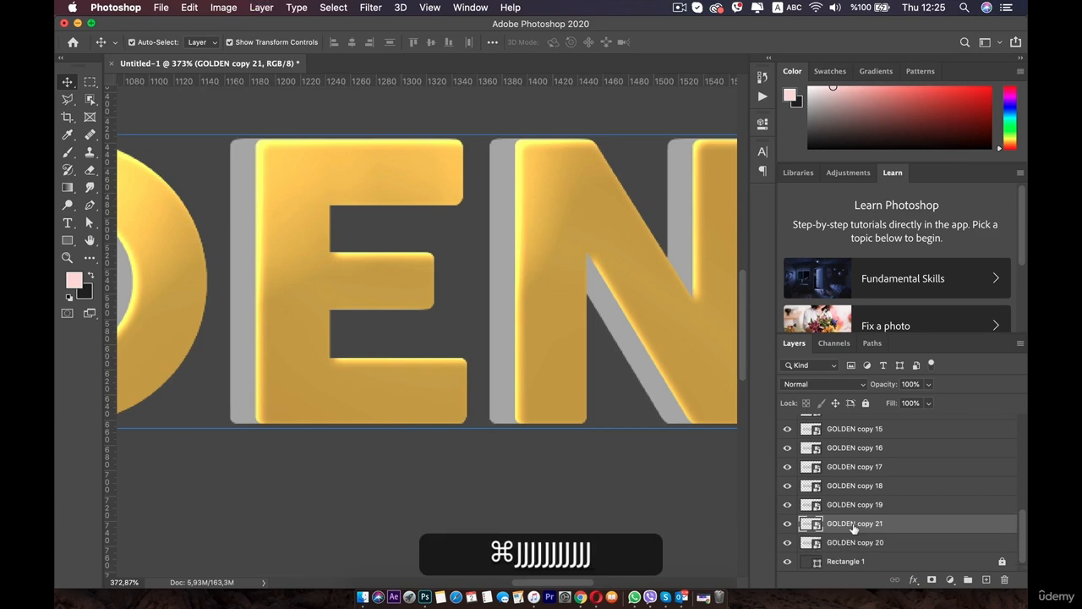
left_click_drag(854, 529, 845, 548)
key("Left")
key("Left")
key("Left")
key("Left")
key("Left")
key("Left")
key("Left")
key("Left")
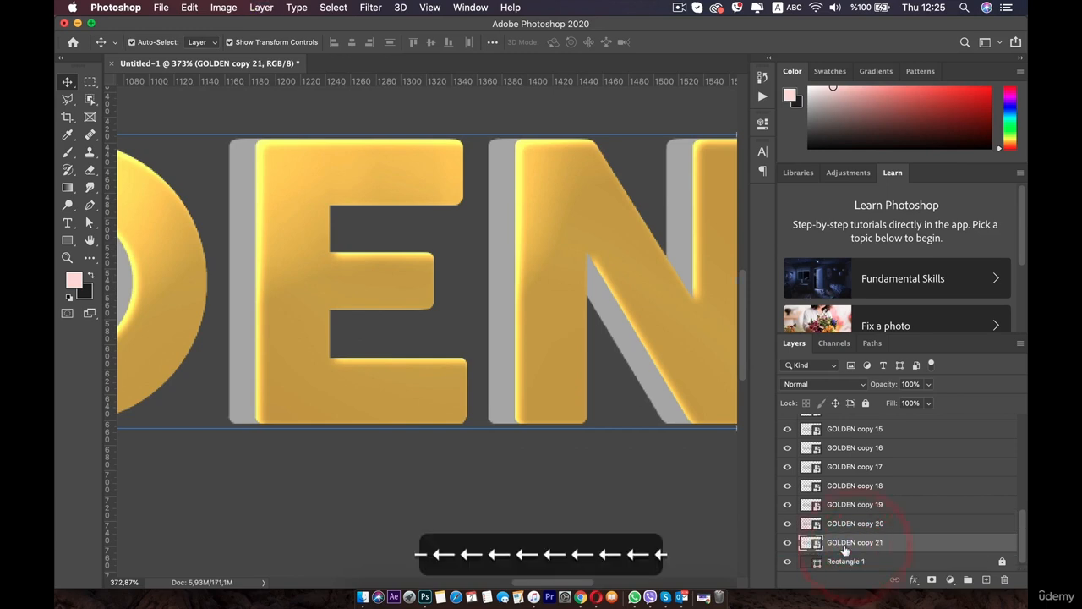
Step: Duplicate GOLDEN copy 21, place the duplicate directly beneath it and nudge it about 1 px left
key("super+j")
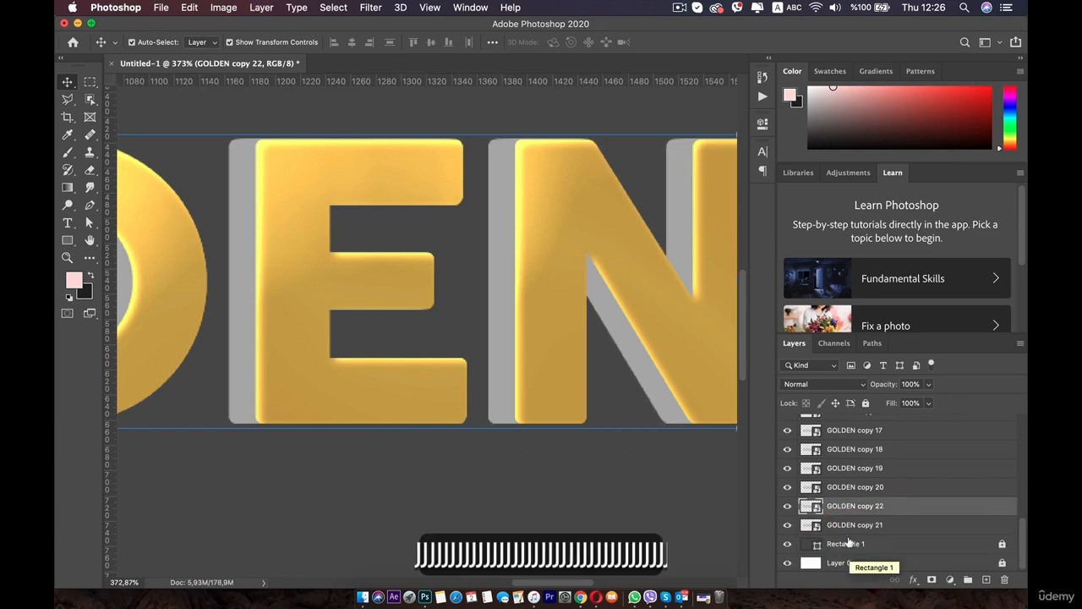
left_click_drag(842, 506, 835, 527)
key("Left")
key("Left")
key("Left")
key("Left")
key("Left")
key("Left")
key("Left")
key("Left")
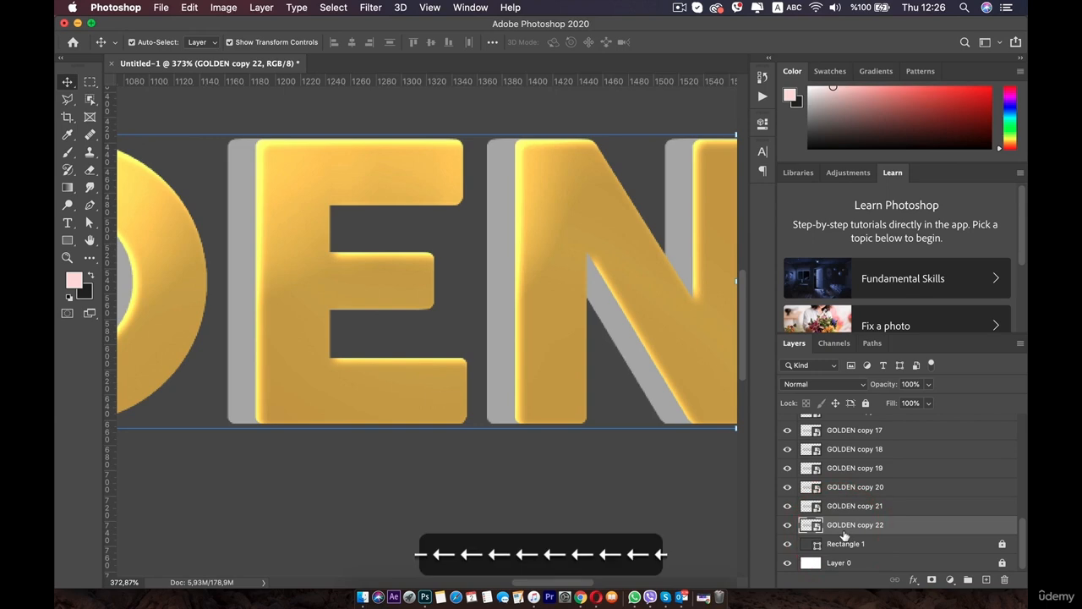
Step: Select the GOLDEN layer at the head of the stack and hide the F group above it
scroll(567, 391, "down", 3)
scroll(567, 390, "down", 3)
scroll(854, 507, "up", 10)
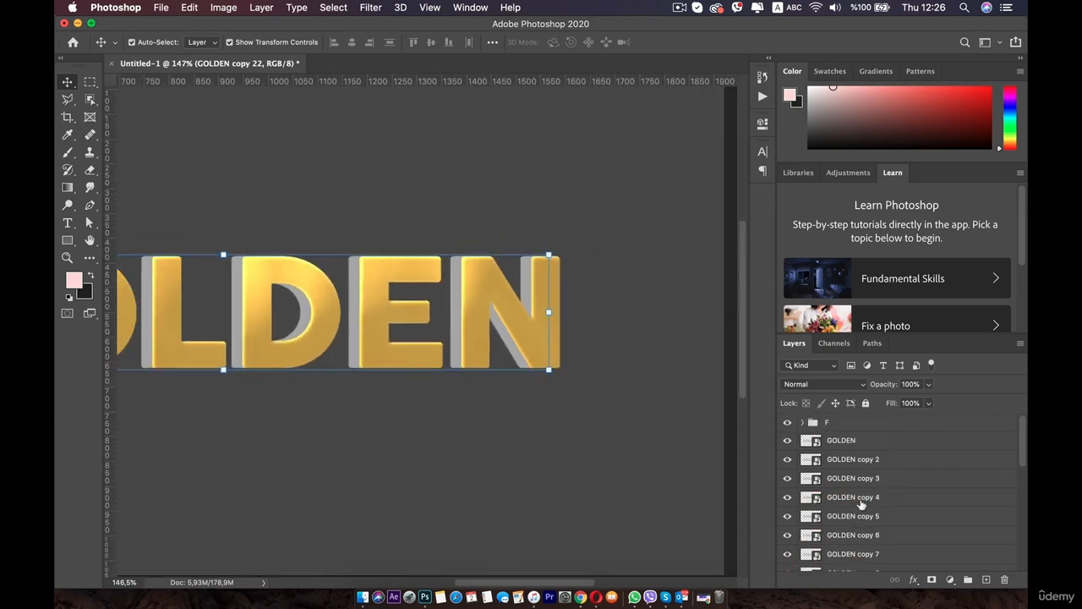
left_click(859, 440)
left_click(787, 422)
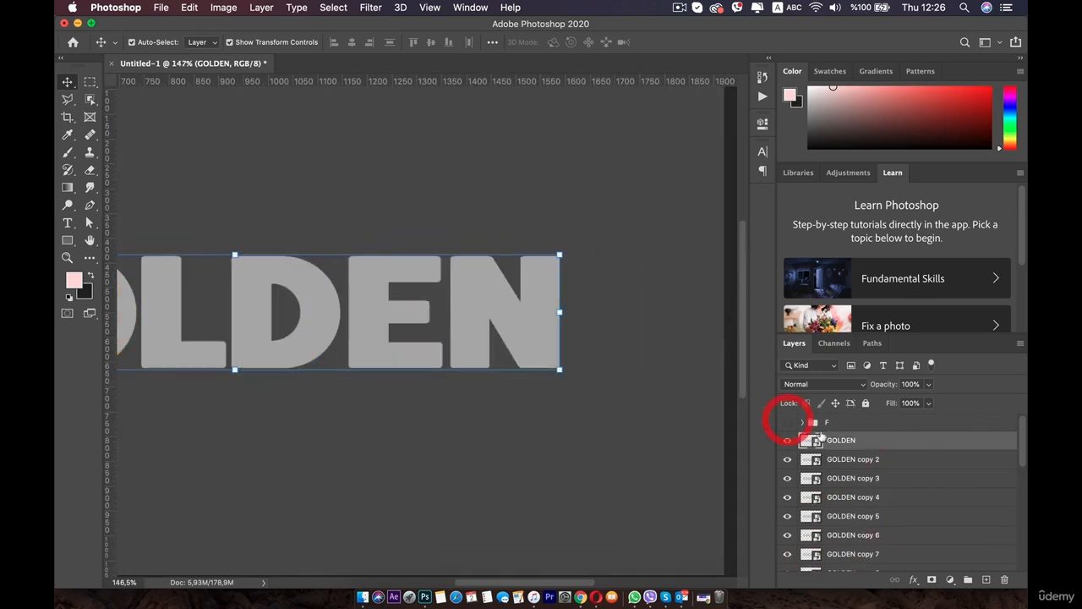
Step: Add a stroke to the GOLDEN layer, positioned Inside with a size of 35 px
double_click(964, 446)
left_click_drag(550, 282, 577, 120)
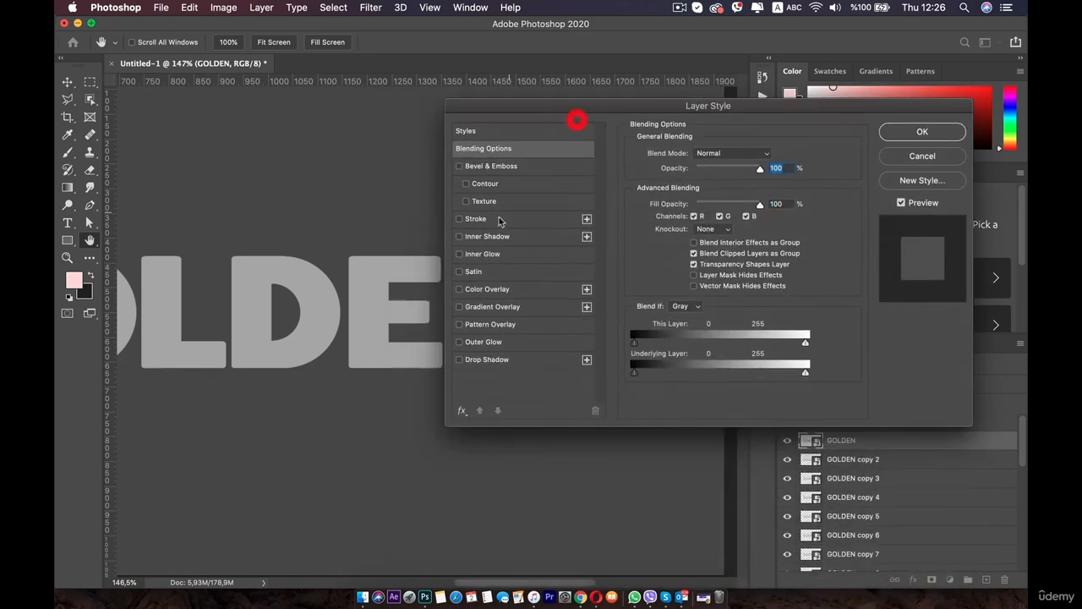
left_click(475, 219)
left_click_drag(721, 153, 688, 155)
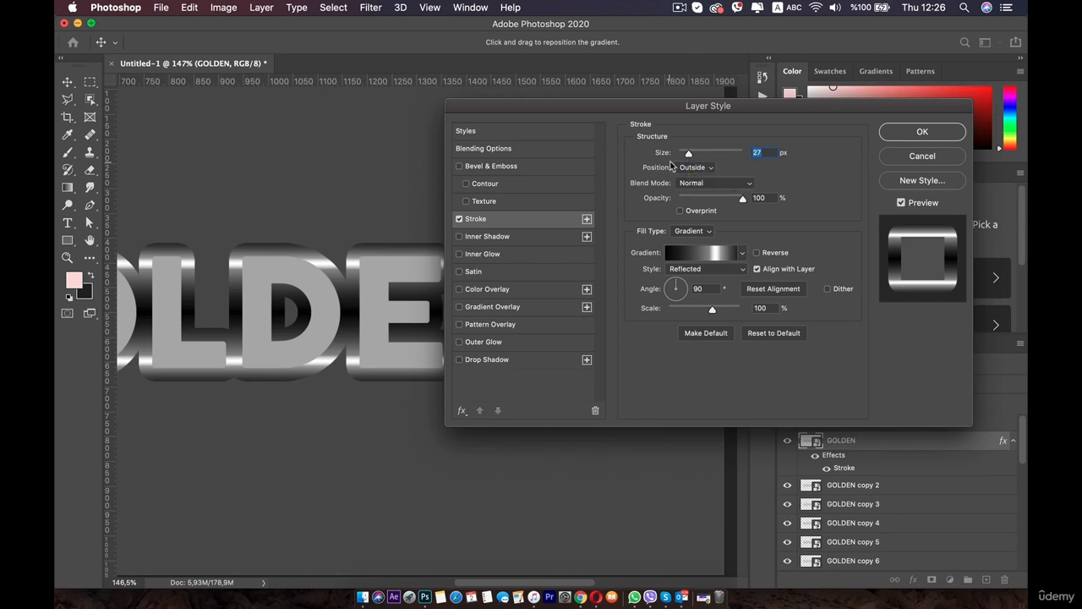
left_click(679, 166)
left_click(698, 180)
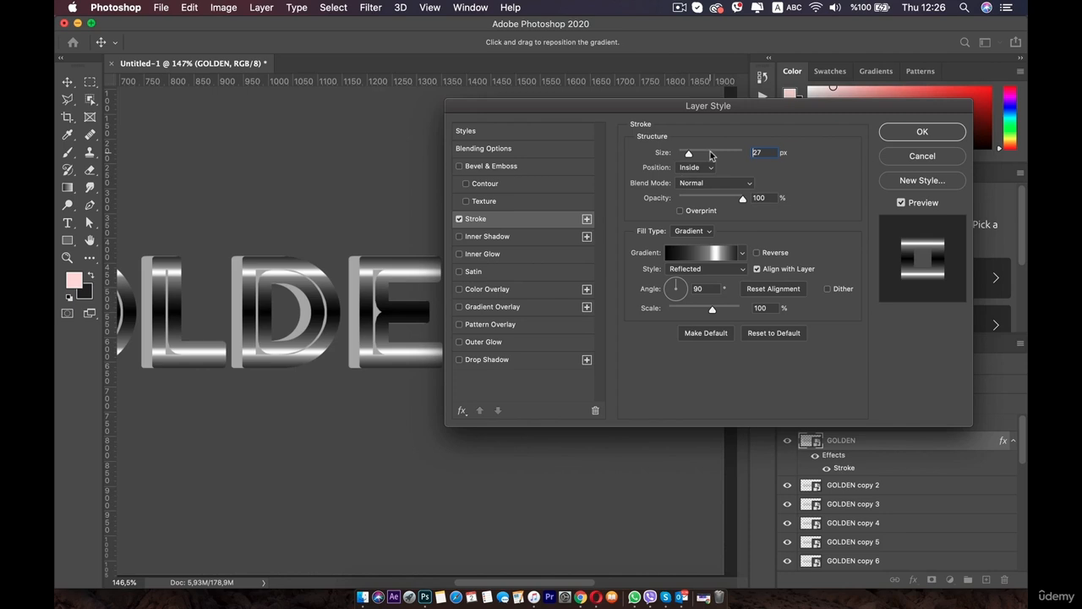
left_click_drag(691, 154, 692, 154)
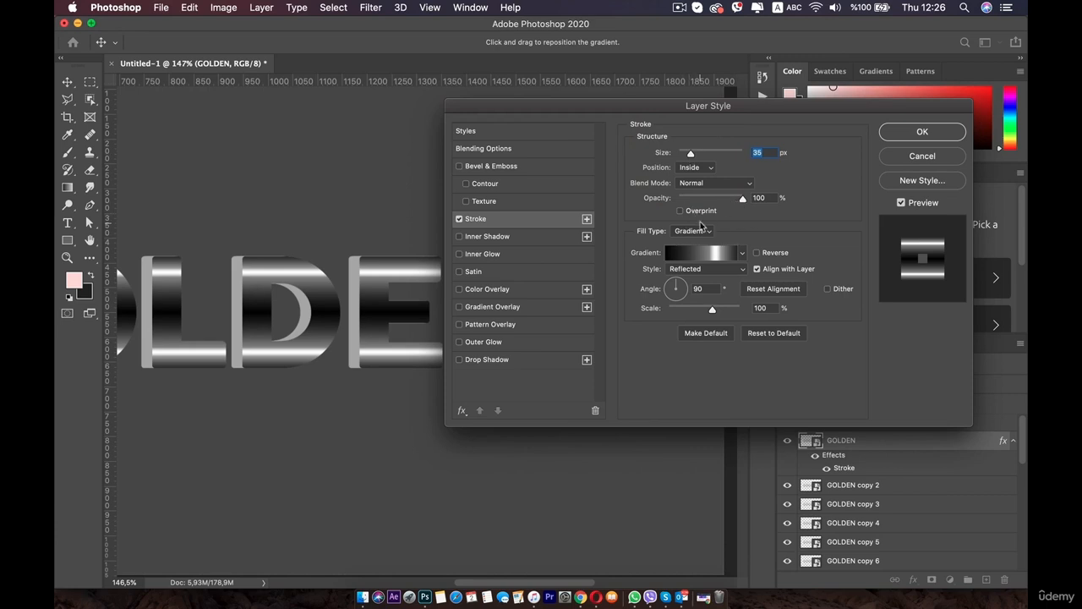
left_click(693, 230)
left_click(695, 236)
left_click(702, 252)
left_click(910, 126)
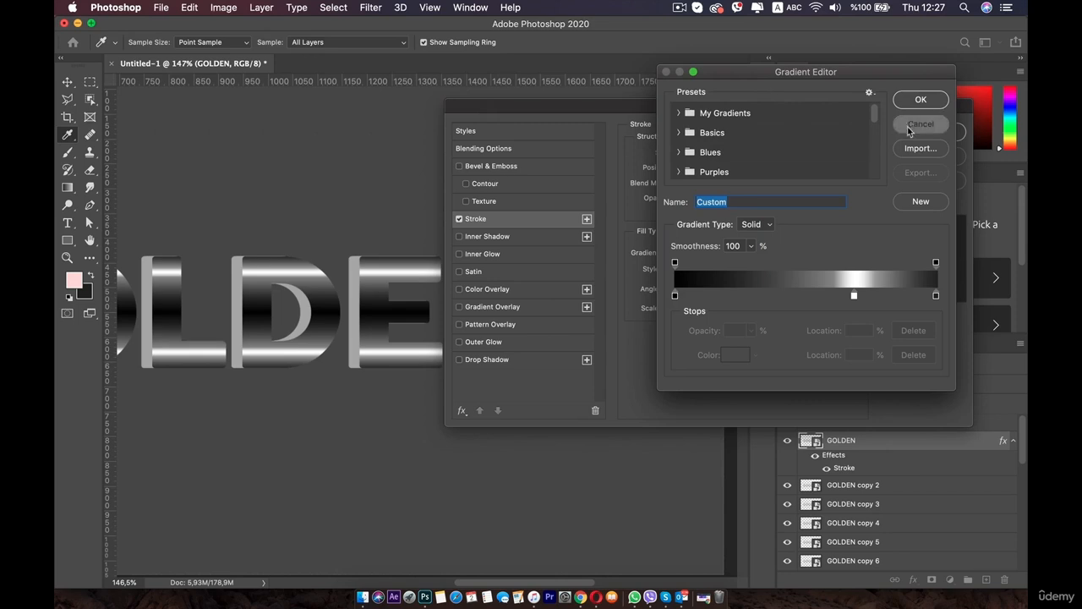
left_click(683, 231)
left_click(686, 219)
left_click(693, 230)
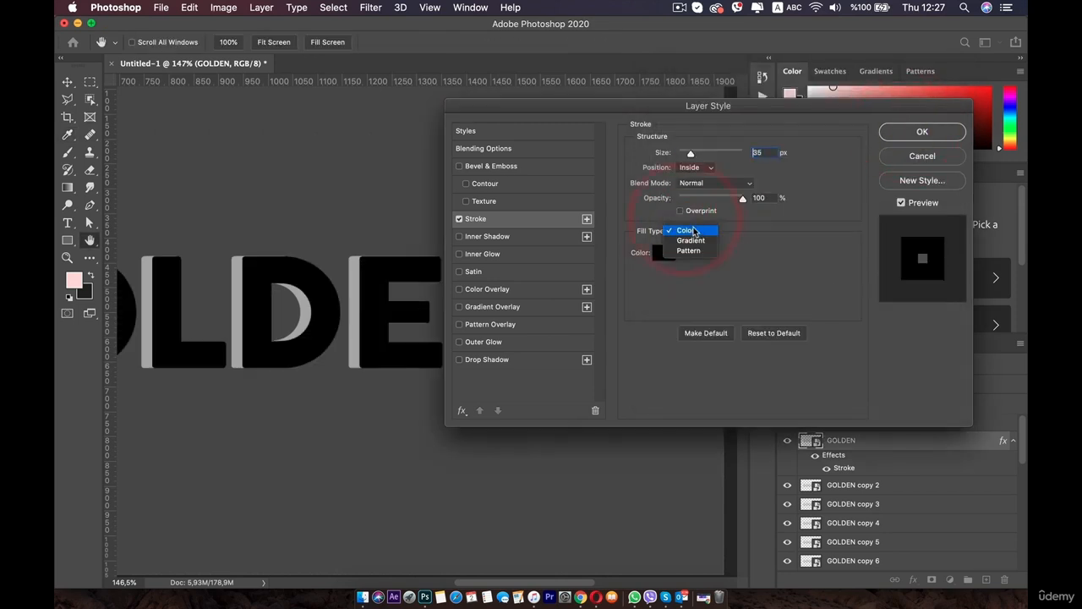
left_click(695, 241)
Step: Try the Black, White preset with a golden end stop as the stroke's gradient
left_click(697, 254)
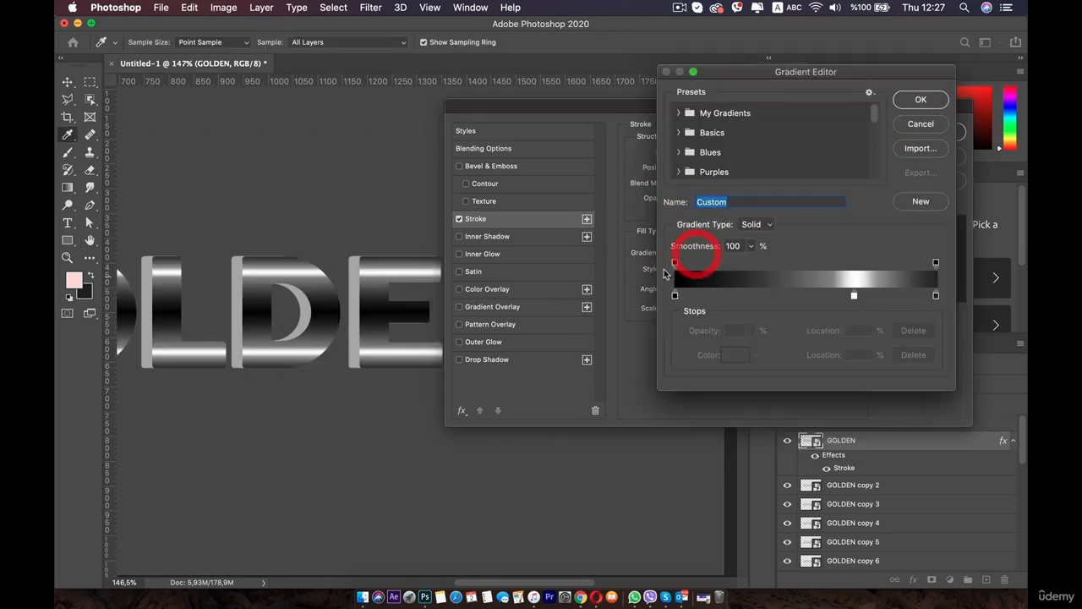
left_click_drag(853, 295, 758, 389)
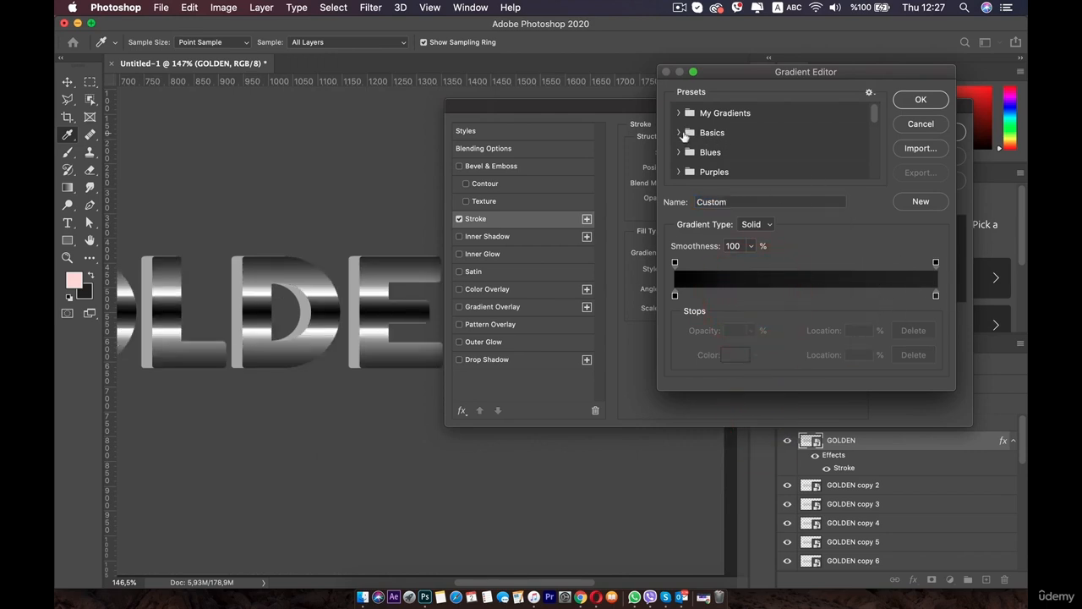
left_click(681, 132)
left_click(793, 161)
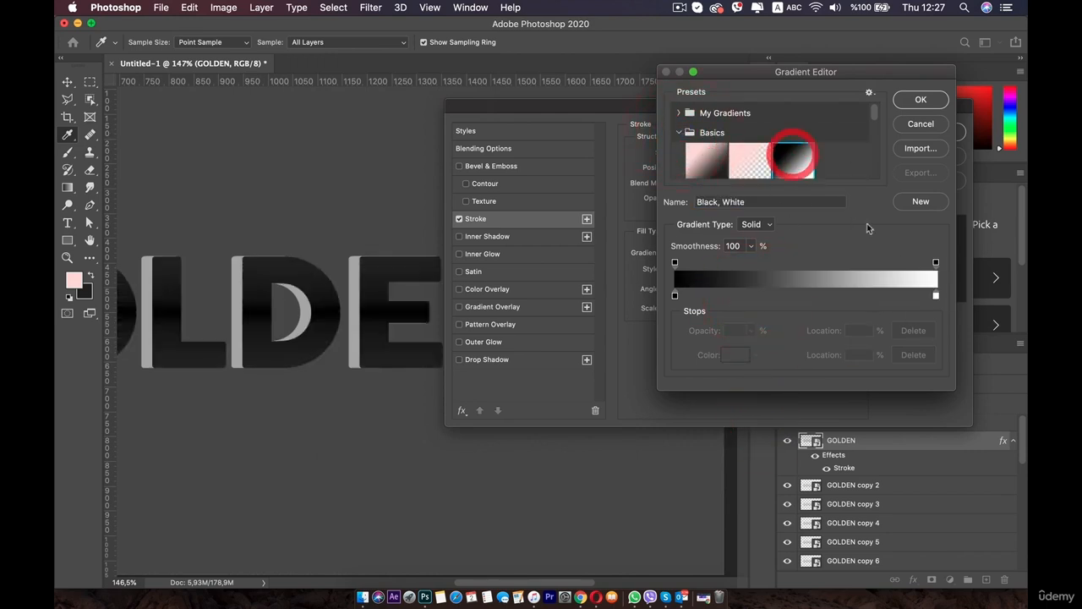
double_click(936, 296)
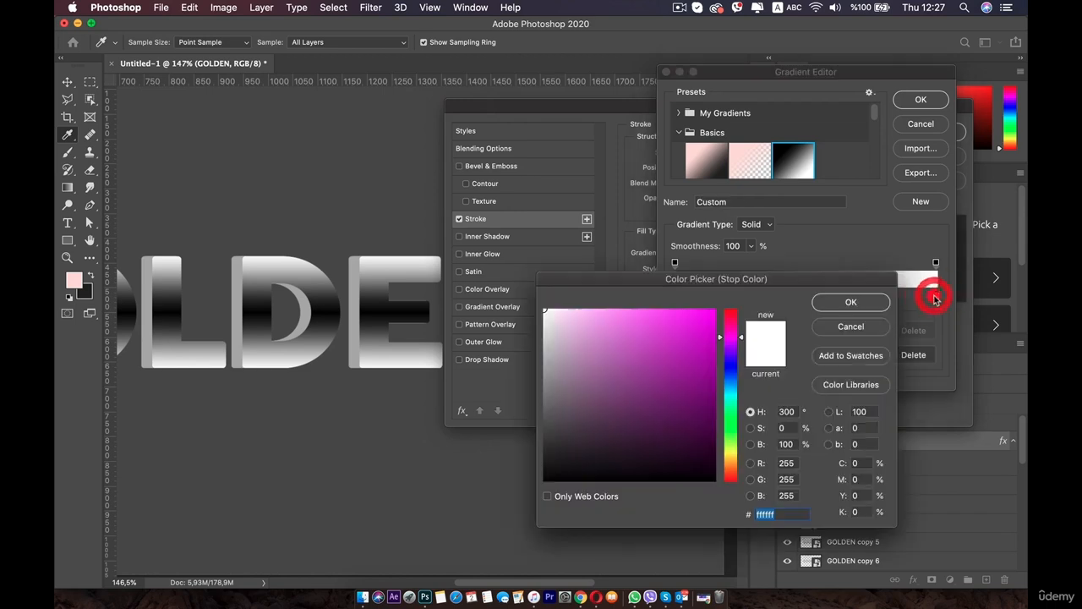
left_click_drag(732, 455, 735, 461)
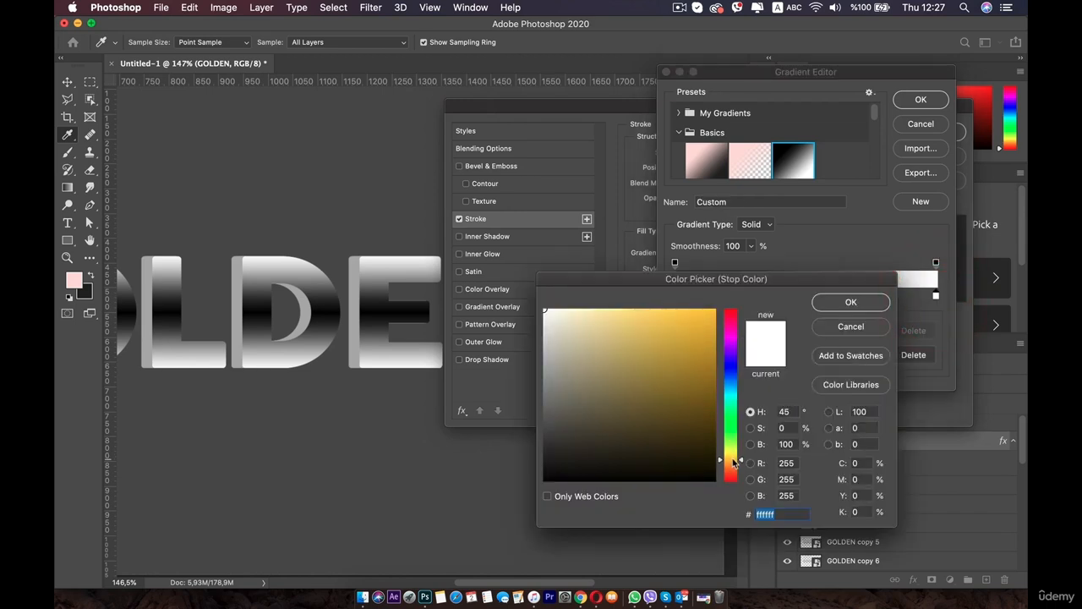
left_click(689, 325)
left_click(842, 329)
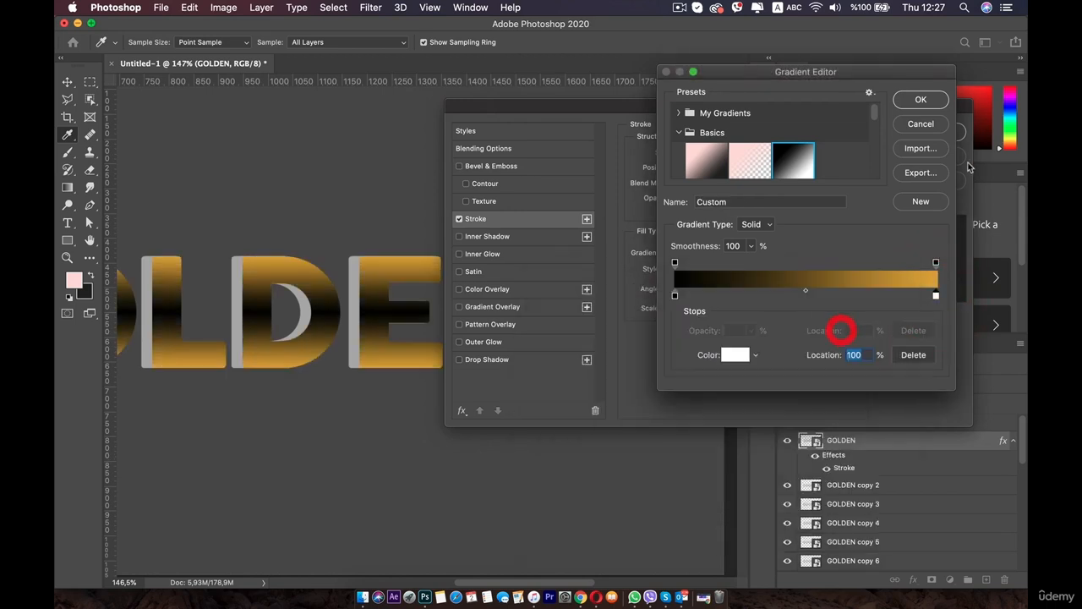
left_click(921, 124)
Step: Apply the stroke style and select the GOLDEN copy layer inside the F group
left_click(921, 127)
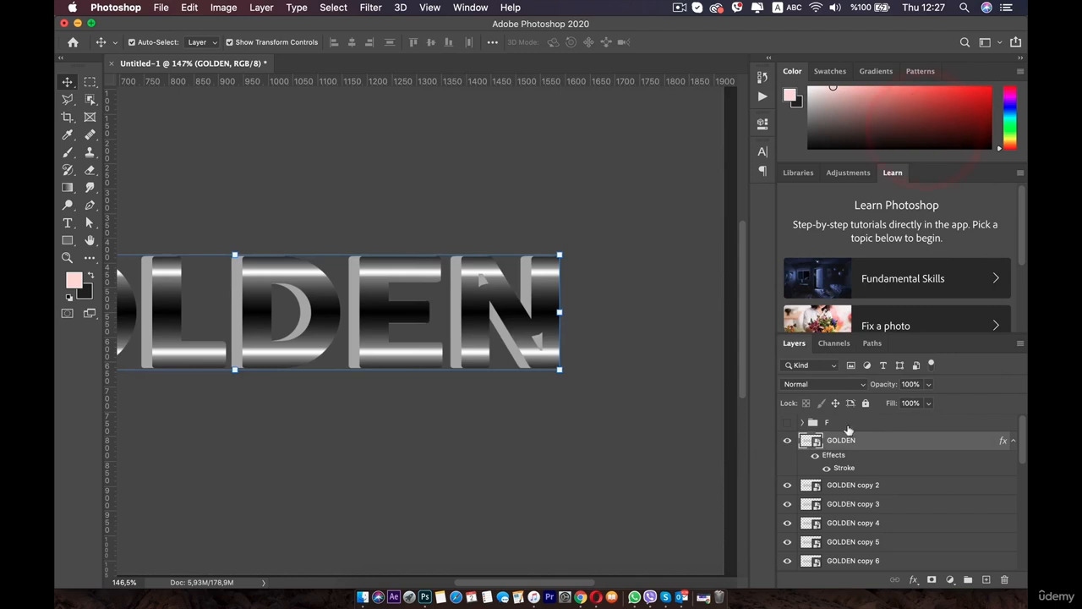
left_click(845, 422)
left_click(803, 423)
left_click(882, 441)
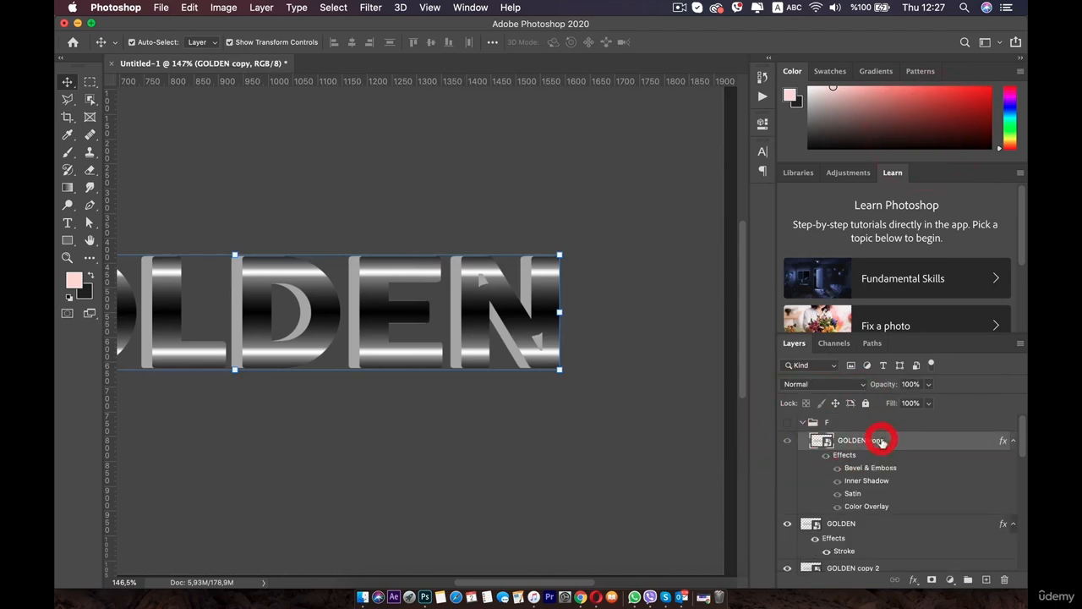
Step: Copy the hex code bb8c31 from the Color Overlay effect of GOLDEN copy, leaving its style settings as they are
left_click(974, 445)
left_click(974, 443)
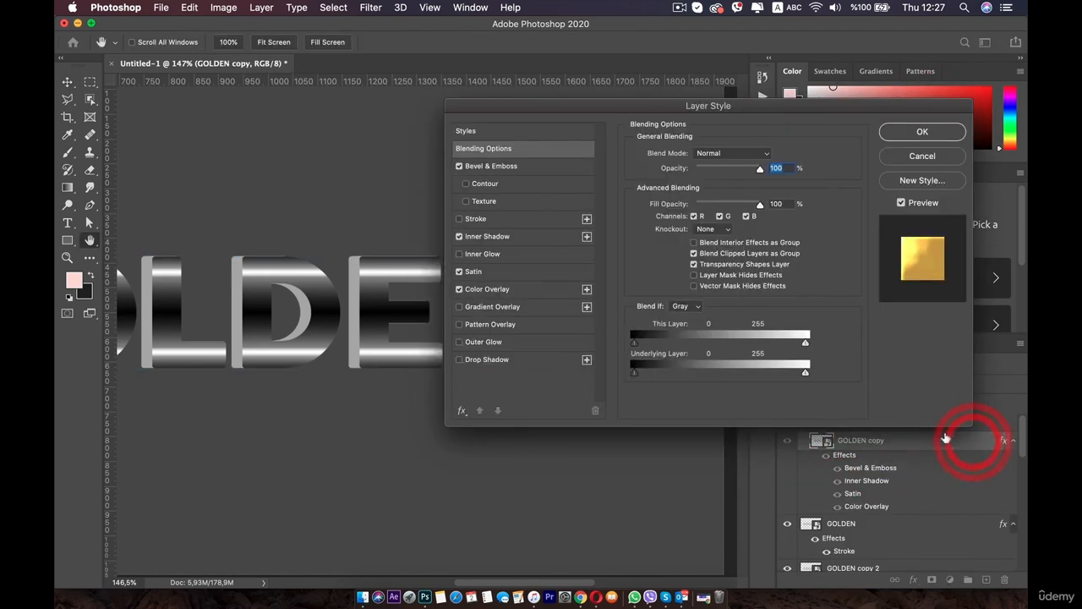
left_click(499, 291)
left_click(766, 157)
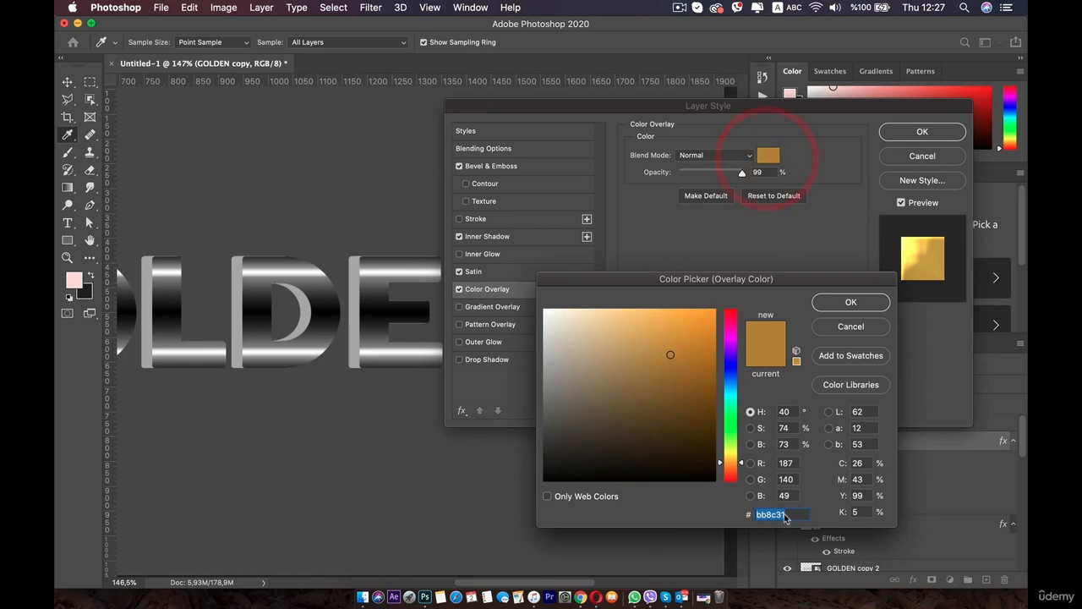
left_click_drag(801, 515, 718, 509)
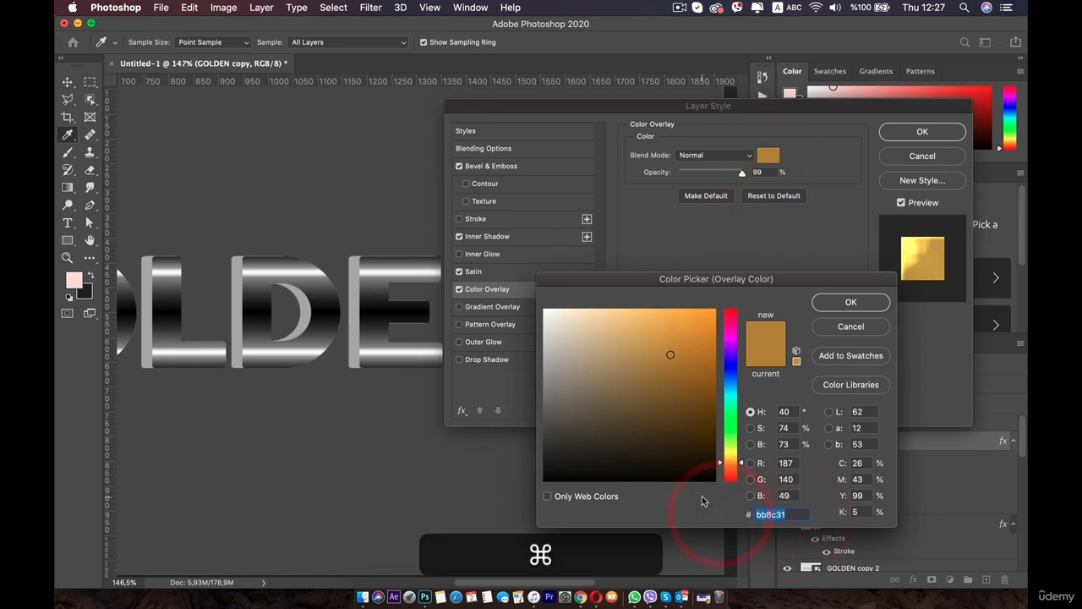
key("super+c")
left_click(850, 302)
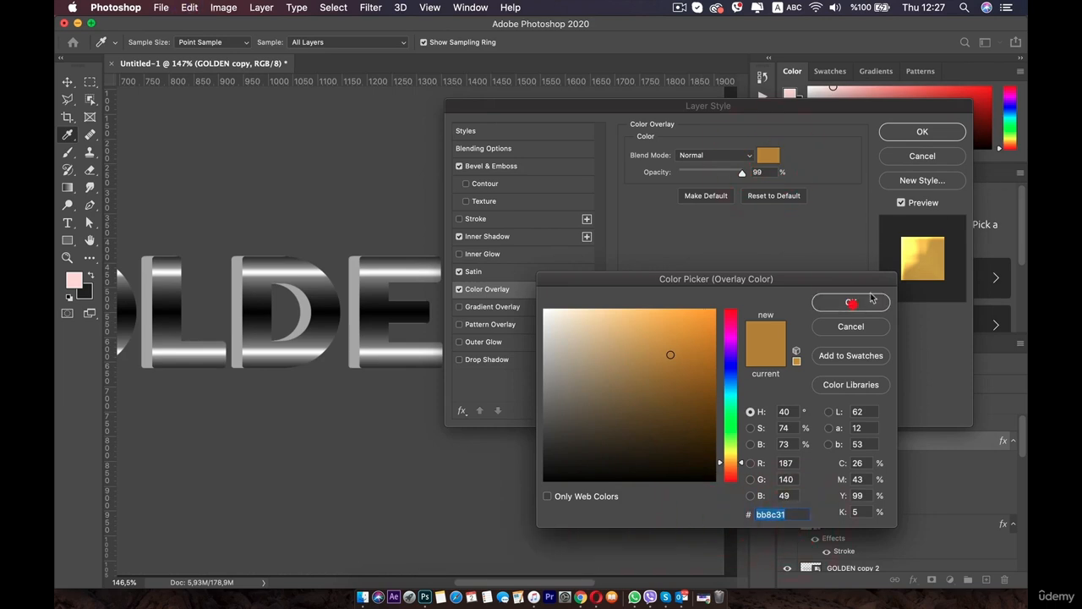
left_click(922, 132)
double_click(971, 442)
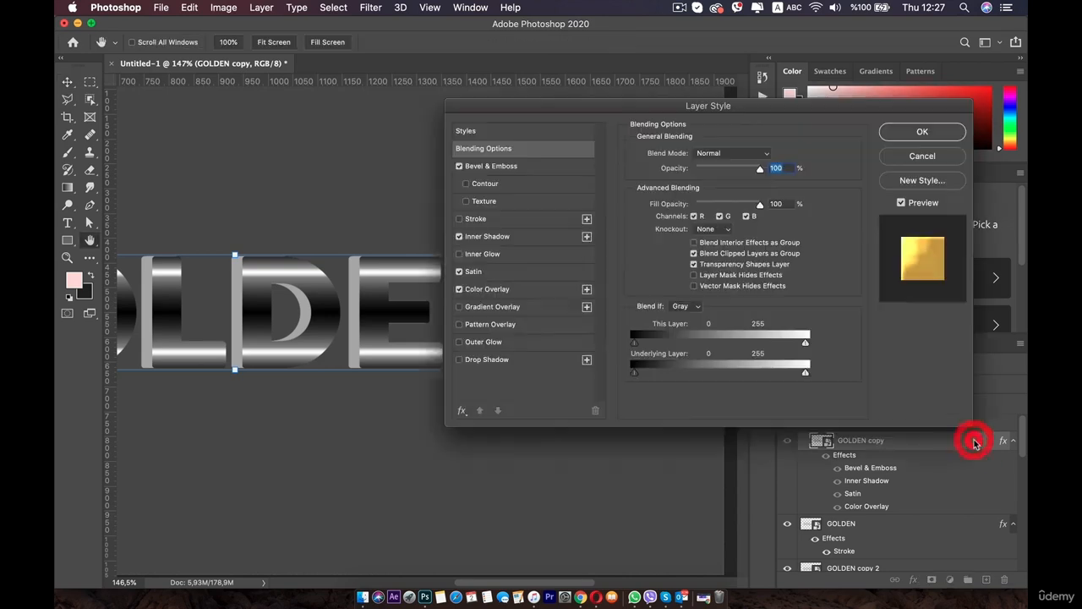
left_click(934, 154)
Step: Collapse the F group and set the end stop of the GOLDEN layer's stroke gradient to bb8c31
left_click(800, 425)
left_click(898, 437)
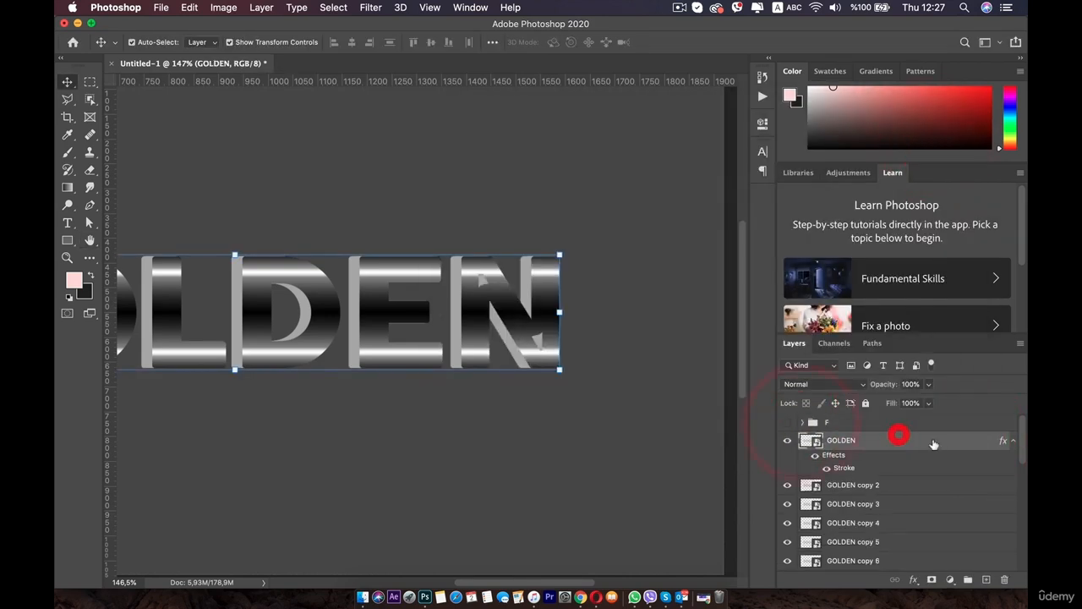
double_click(950, 439)
left_click(502, 219)
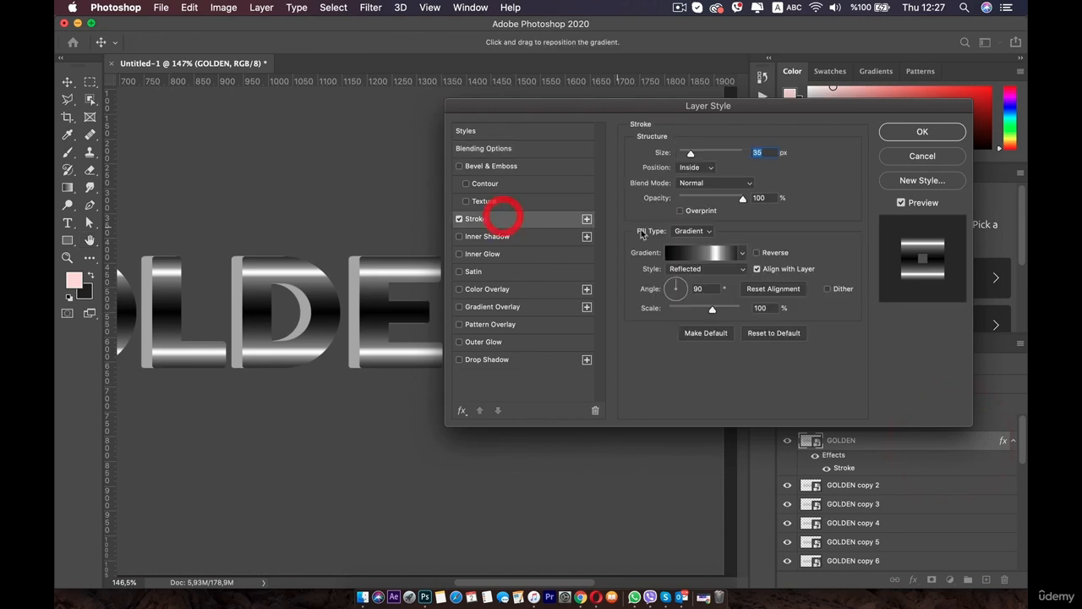
left_click(725, 249)
double_click(935, 296)
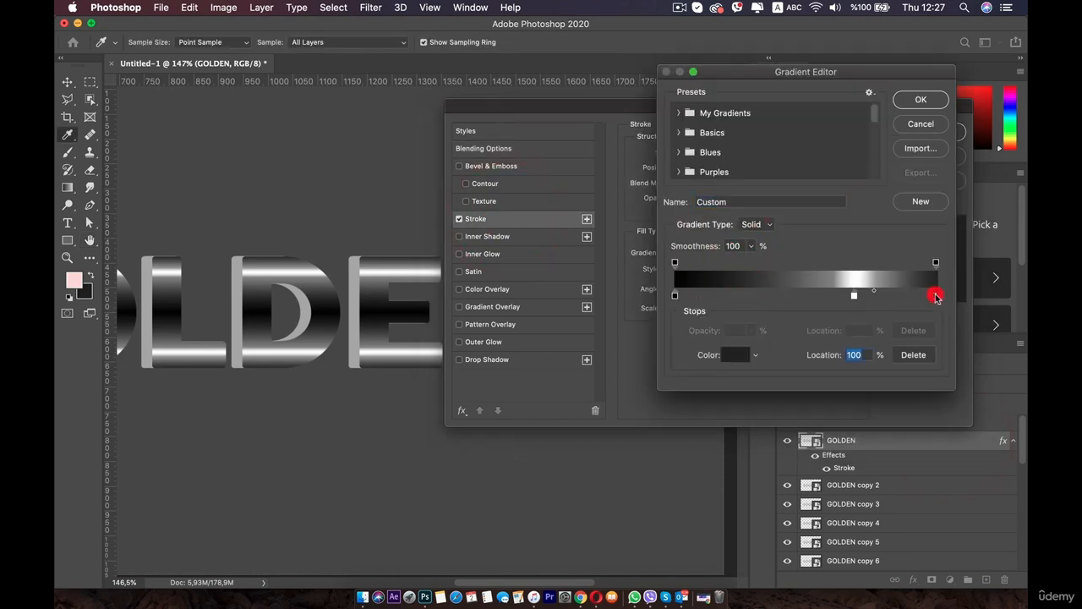
key("super+v")
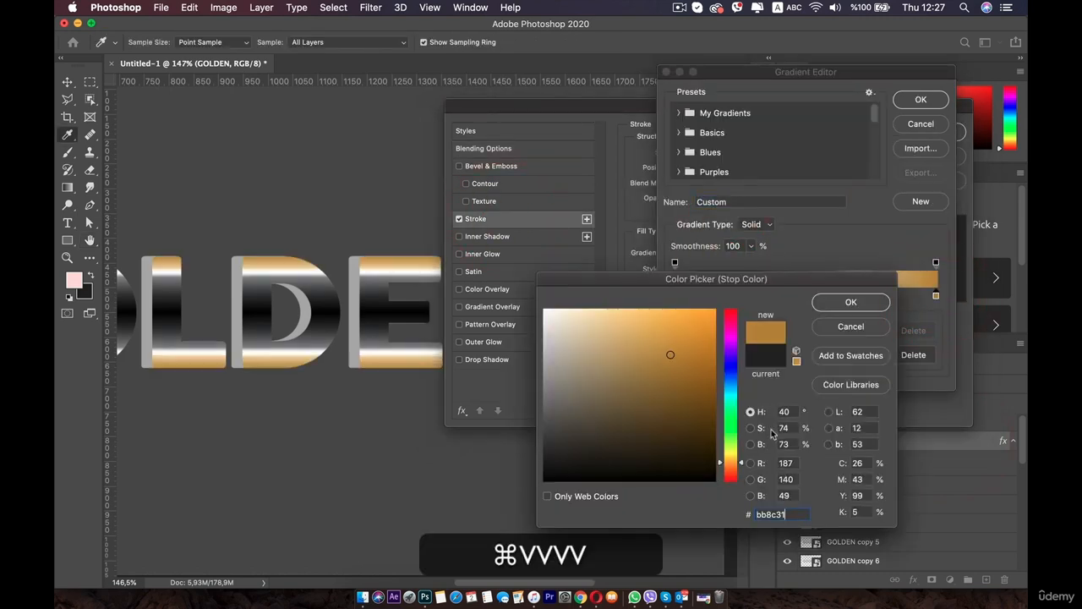
left_click(850, 301)
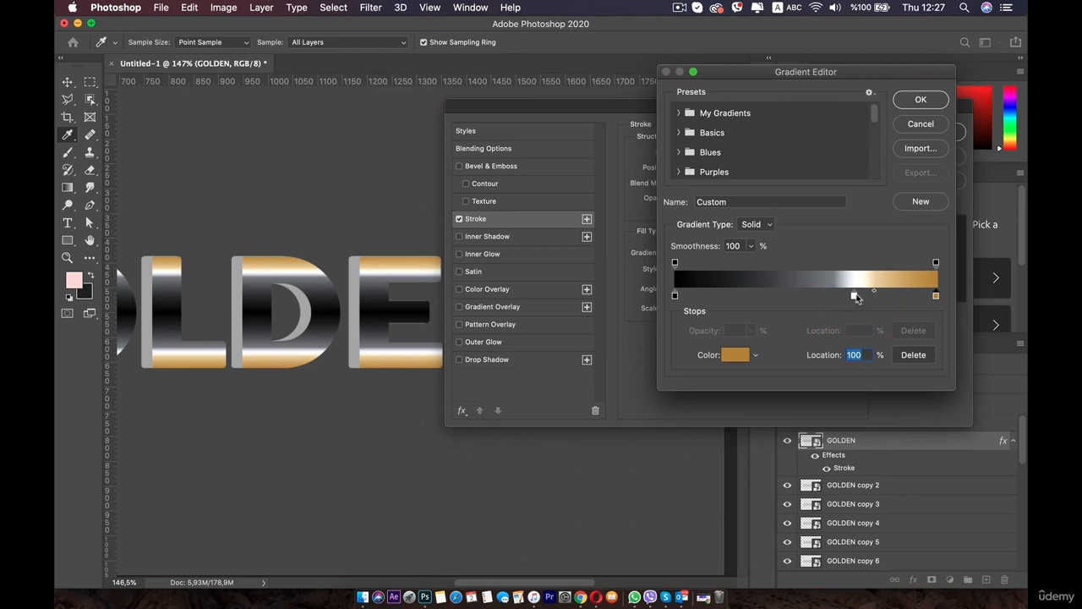
Step: Move the white stop of the stroke gradient to 46% and set the start stop's color to bb8c31
left_click_drag(854, 296, 796, 296)
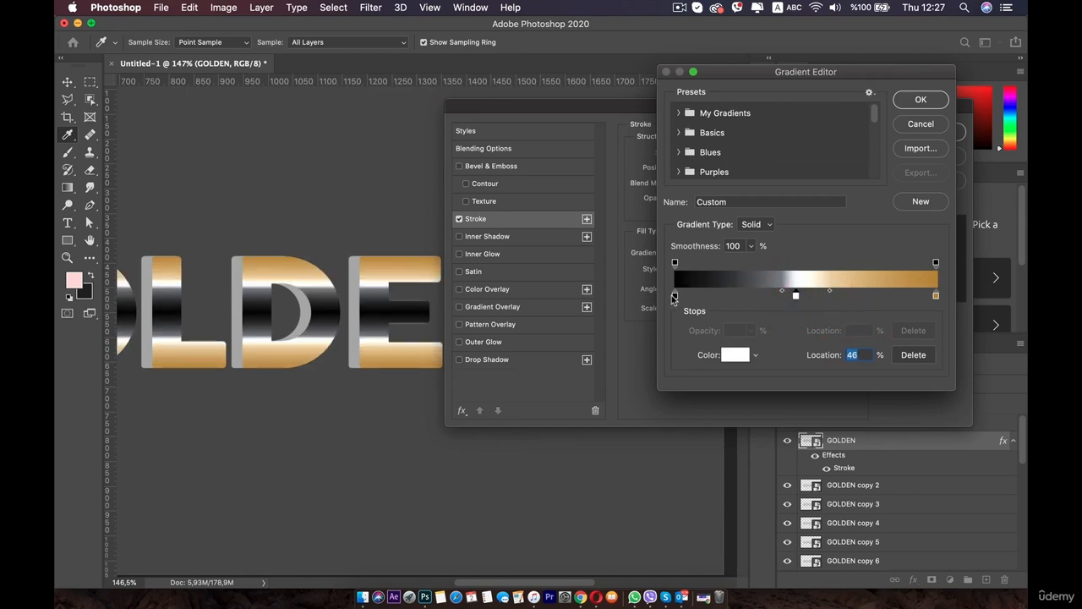
double_click(674, 295)
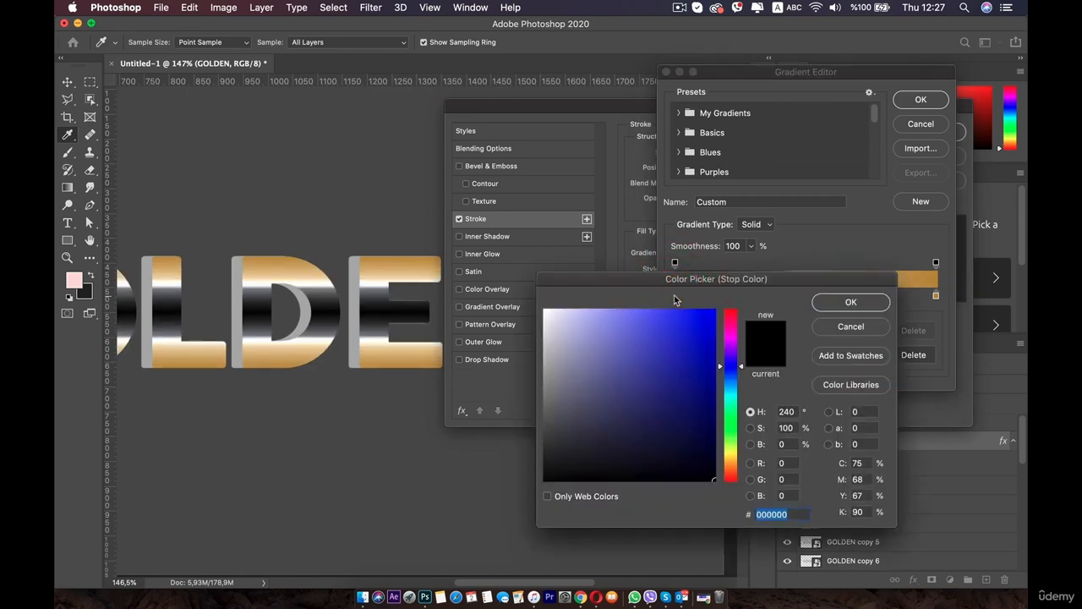
key("super+v")
left_click(850, 302)
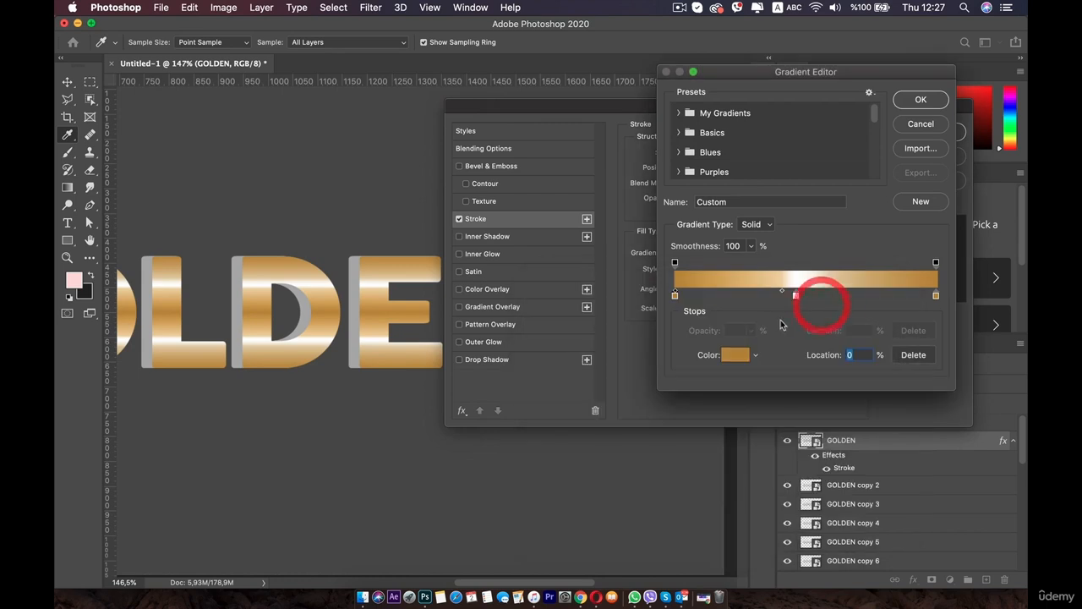
Step: Move the white gradient stop to 33% and recolor it light gold edca88, starting from bb8c31
left_click_drag(796, 297, 761, 298)
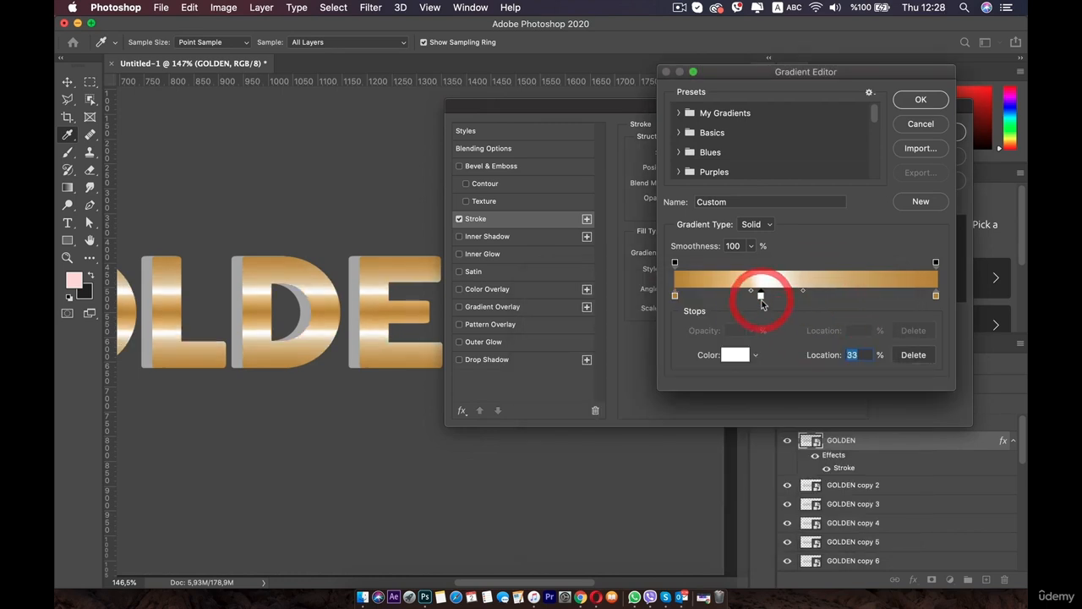
double_click(761, 296)
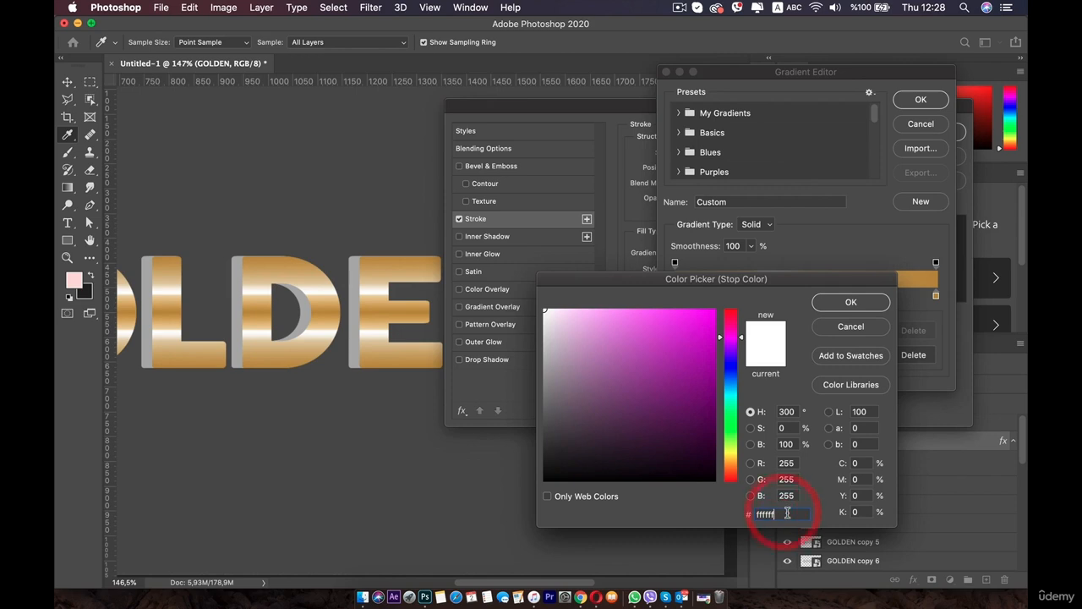
key("super+v")
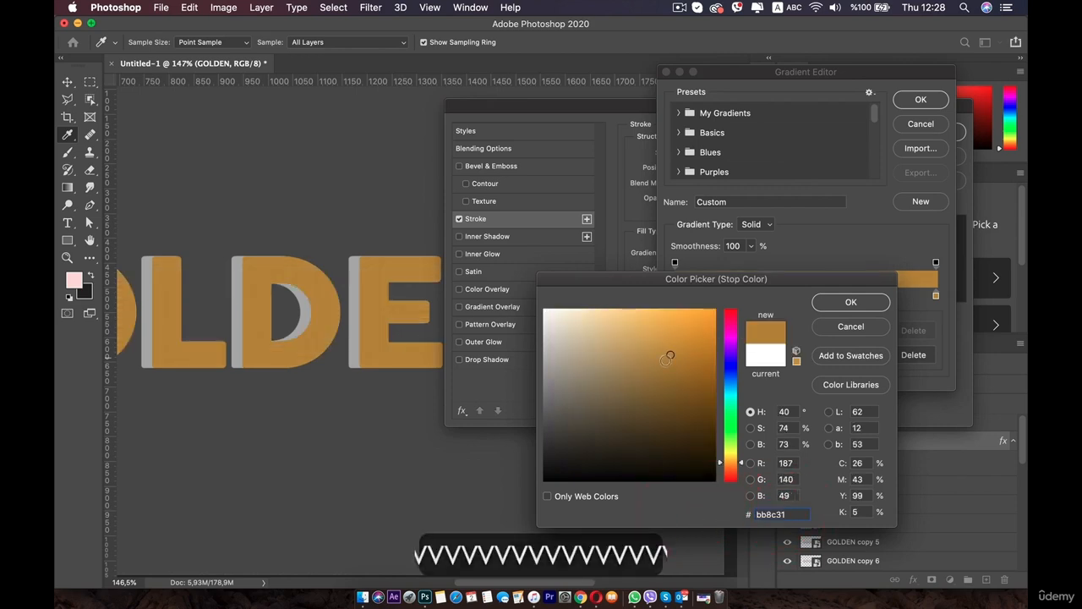
mouse_move(674, 358)
left_mouse_down()
mouse_move(621, 335)
mouse_move(617, 320)
left_mouse_up()
left_click(815, 303)
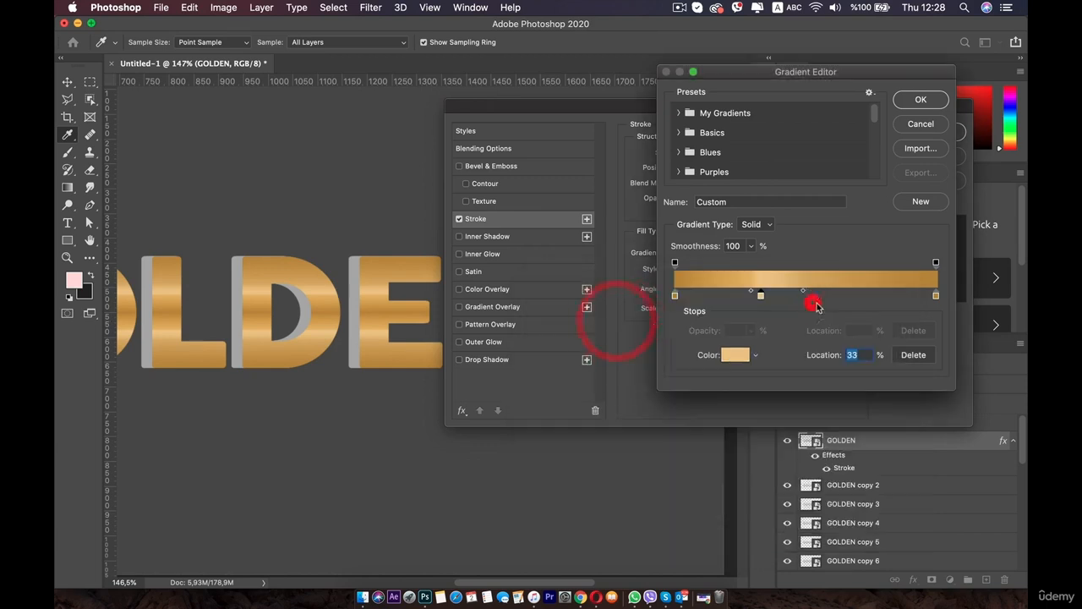
Step: Change the middle gradient stop's color to the paler gold e5cea3
double_click(765, 294)
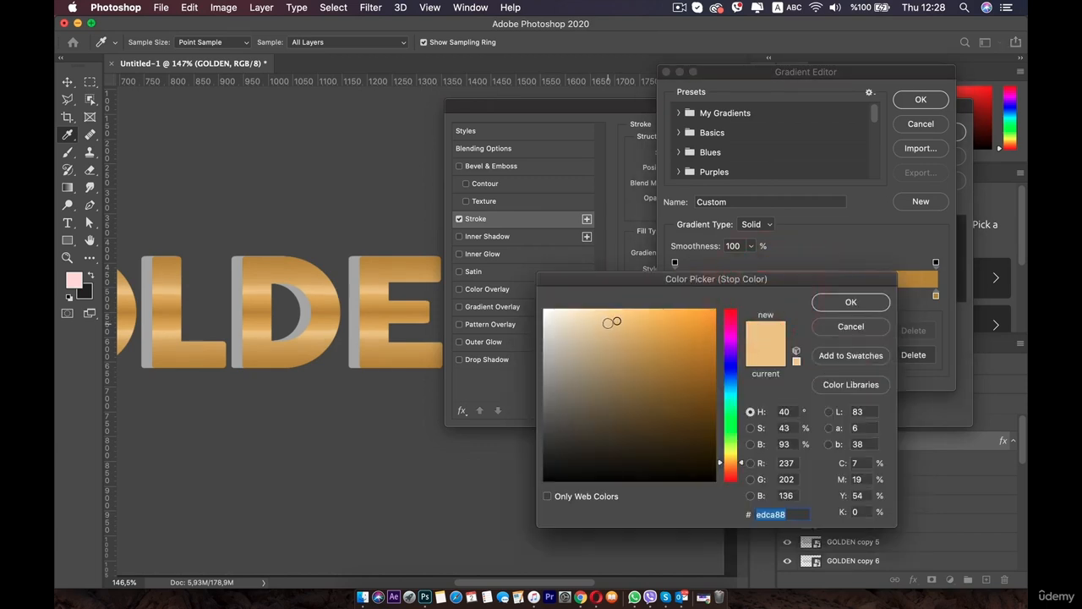
left_click_drag(612, 321, 591, 319)
left_click(592, 318)
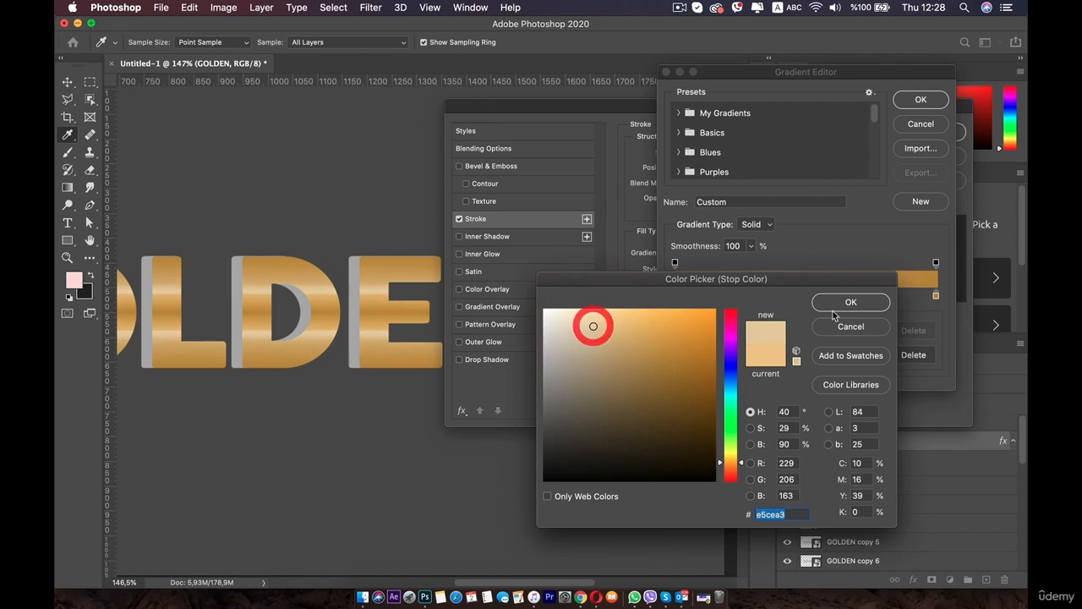
left_click(851, 302)
Step: Fine-tune the middle stop to 34% with midpoints at 40% before and 25% after it, removing the extra stop tried at 49%
left_click_drag(752, 295, 710, 295)
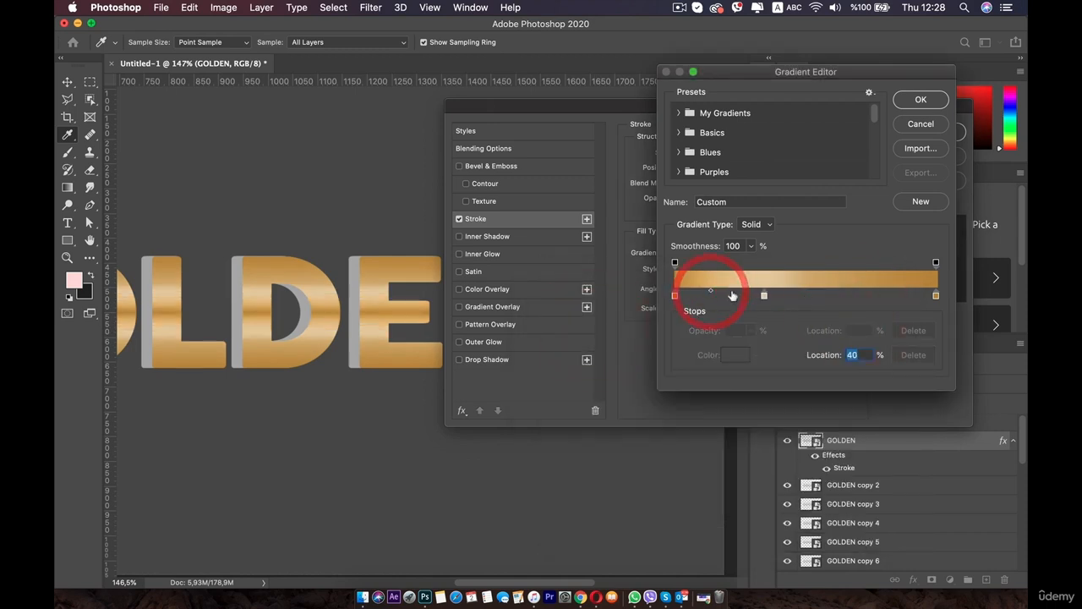
left_click(804, 296)
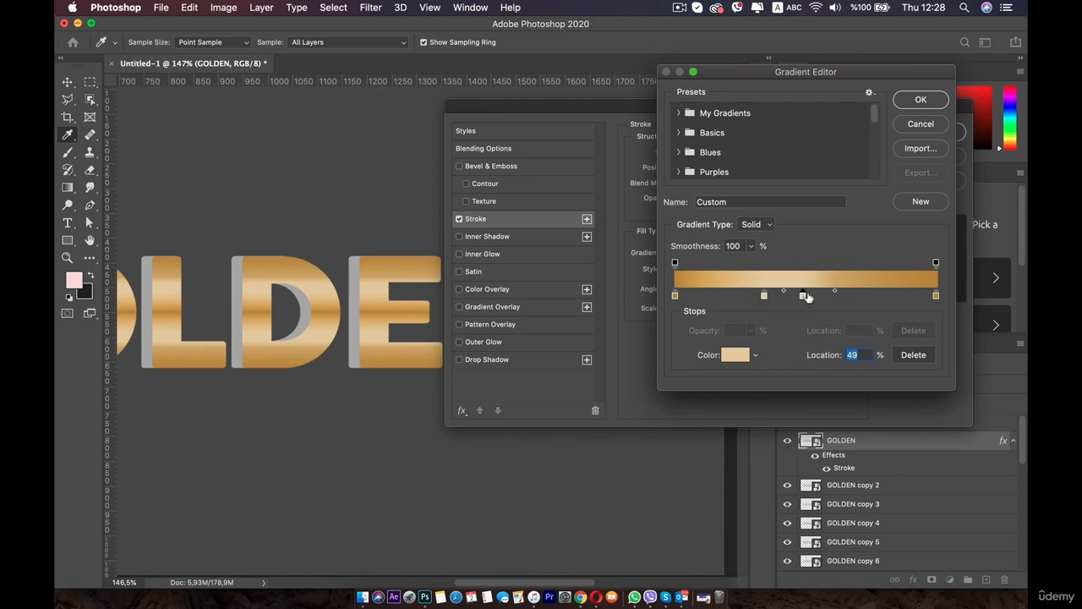
left_click_drag(803, 296, 804, 362)
left_click(765, 294)
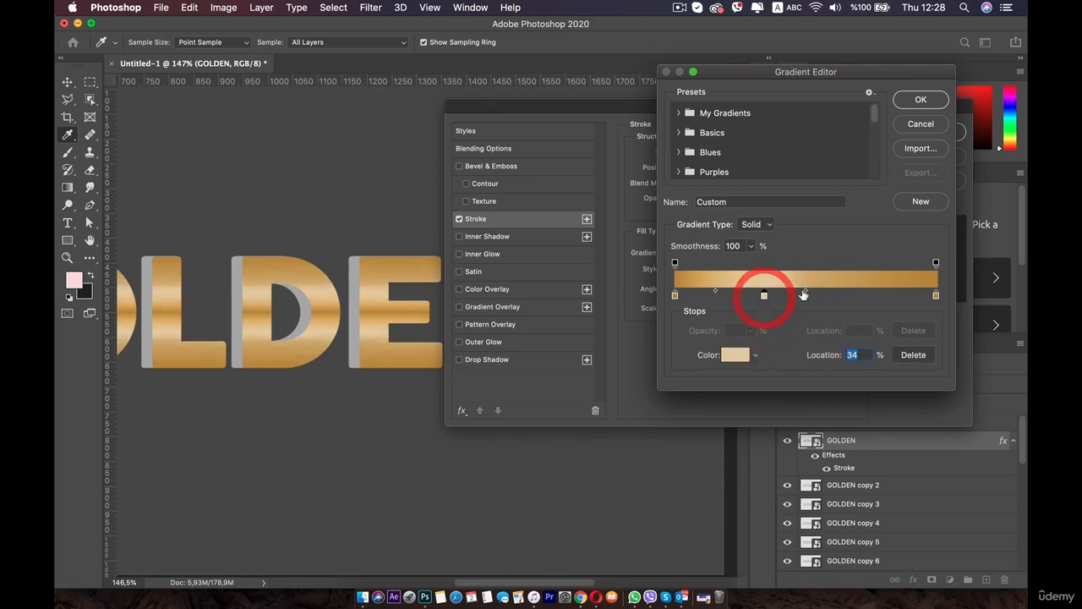
left_click(809, 290)
left_click(808, 288)
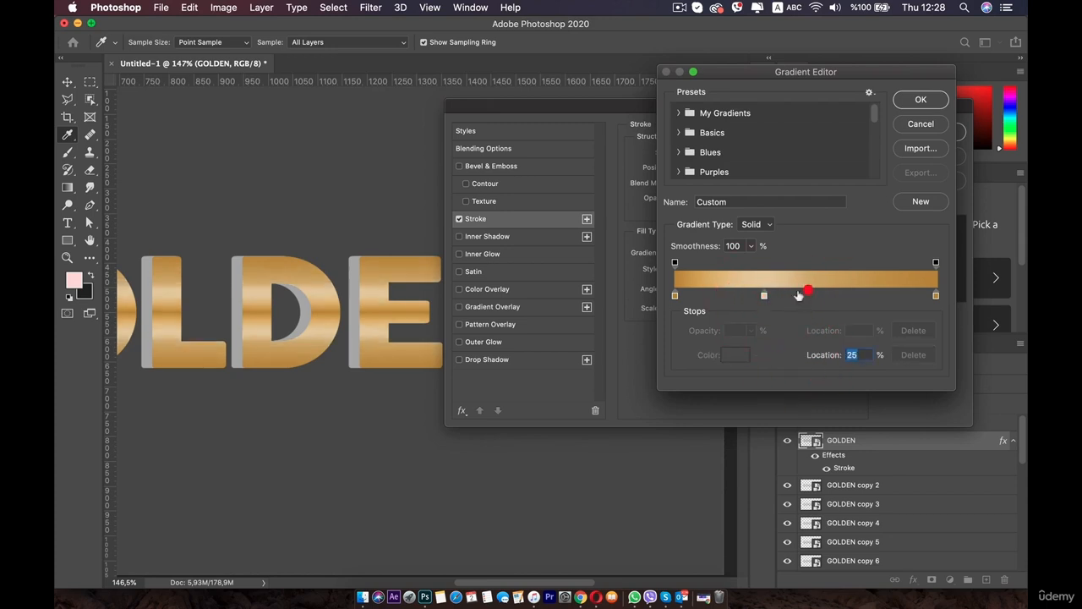
Step: Shift the gradient's start stop to the warmer gold c68a2b and copy its hex code
left_click(675, 295)
double_click(675, 295)
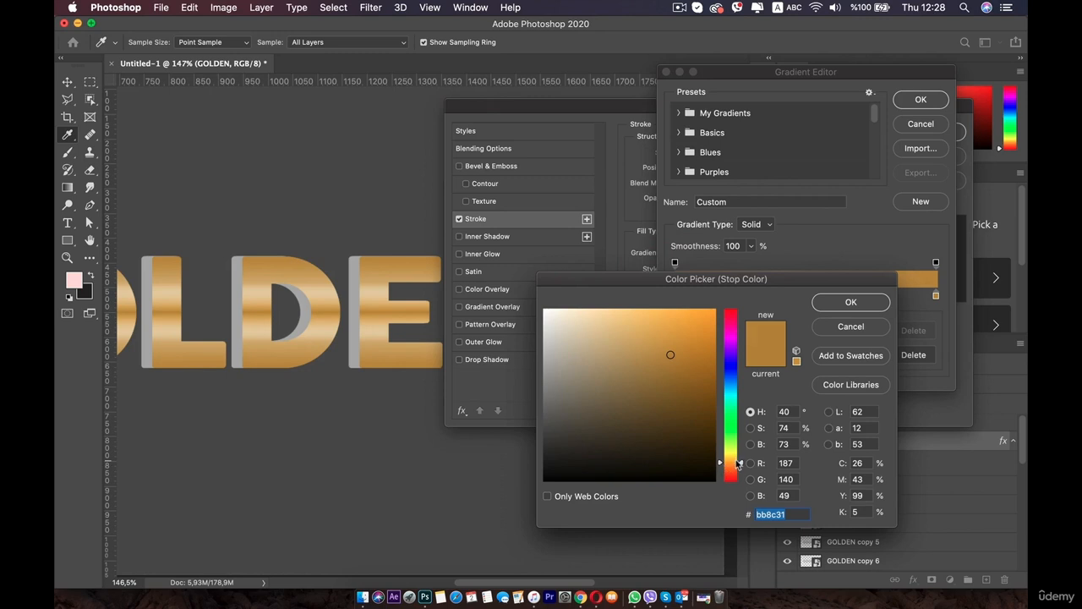
left_click_drag(738, 463, 738, 466)
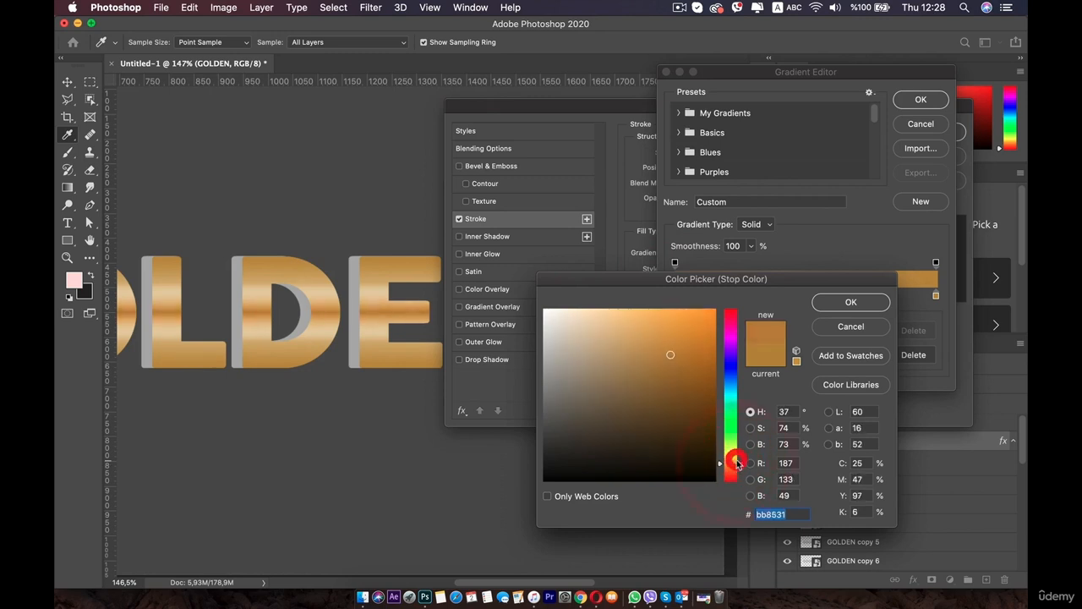
left_click(678, 346)
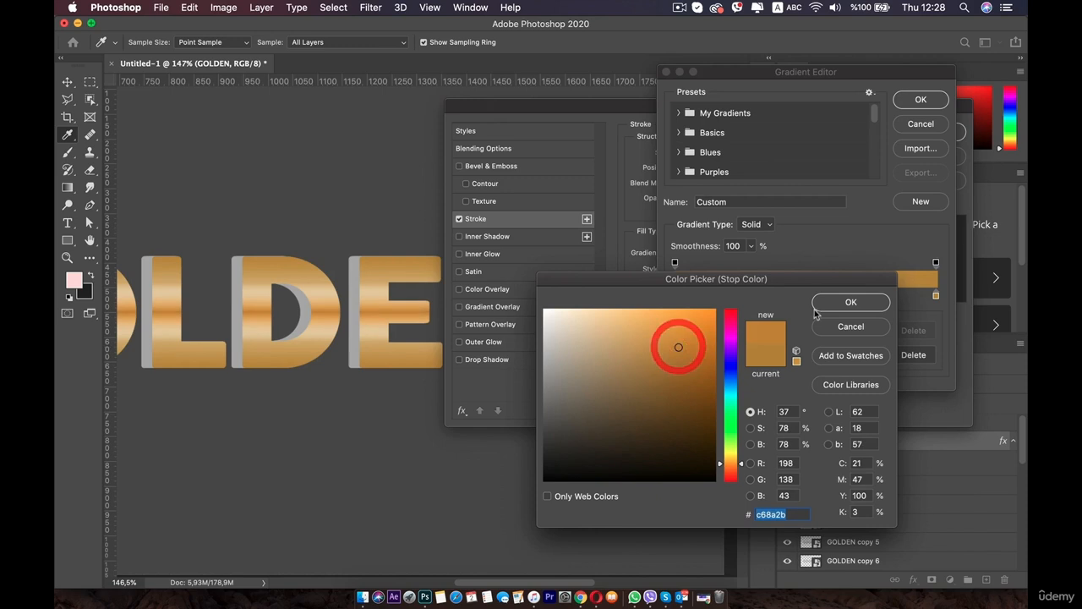
key("super+c")
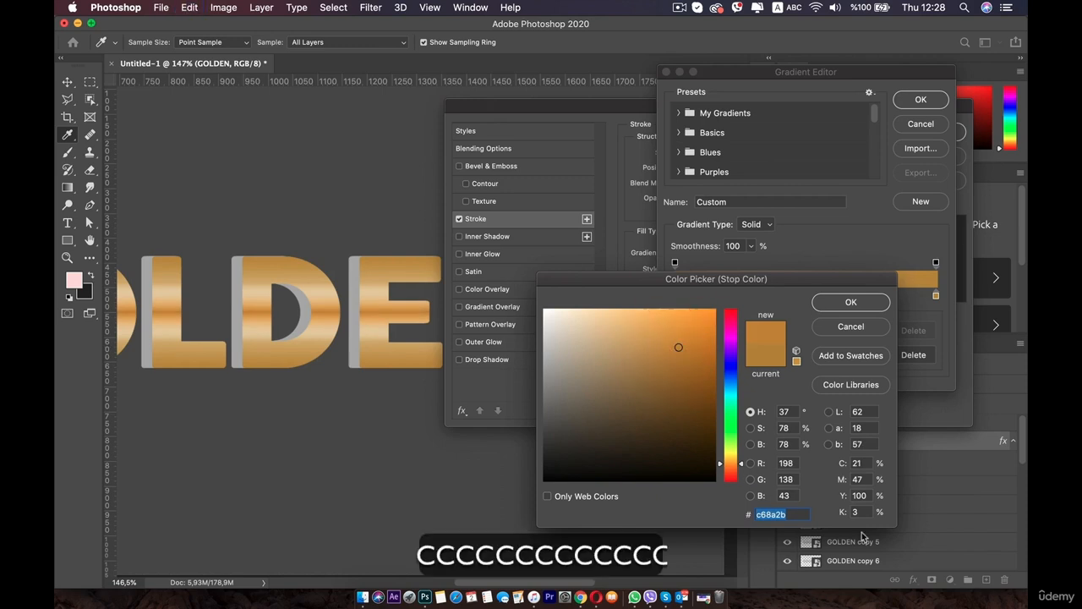
left_click(850, 302)
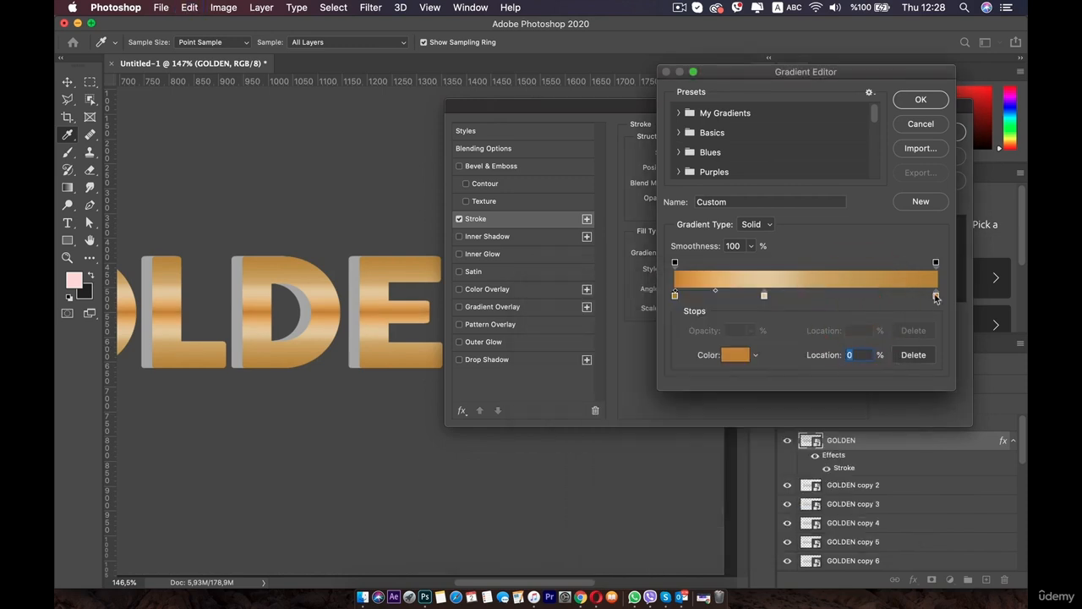
Step: Set the gradient's end stop to the copied color c68a2b and apply the gradient to the stroke
double_click(936, 296)
key("super+v")
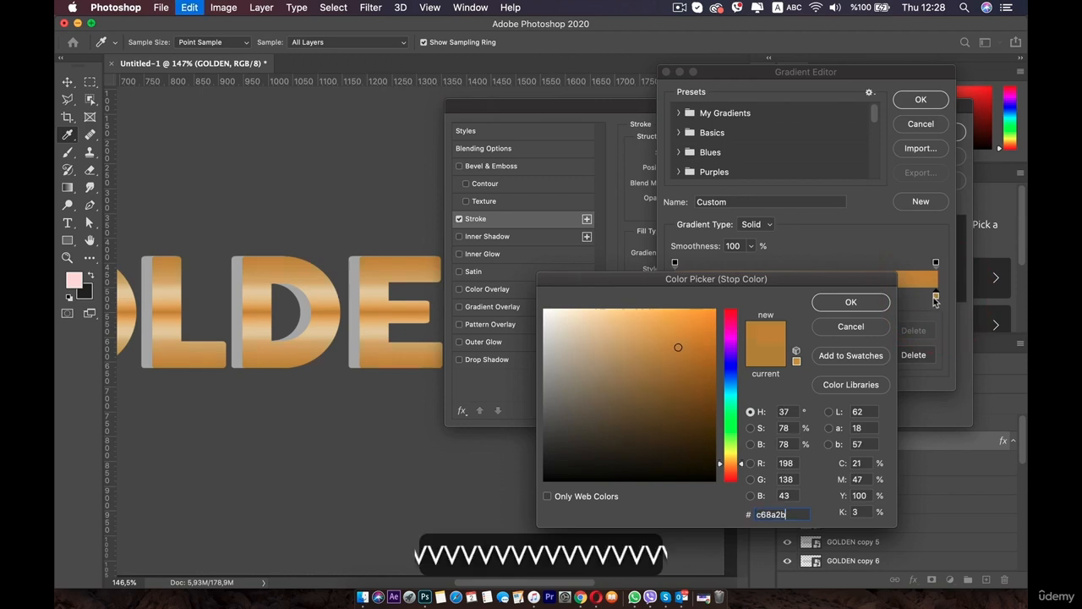
left_click(856, 302)
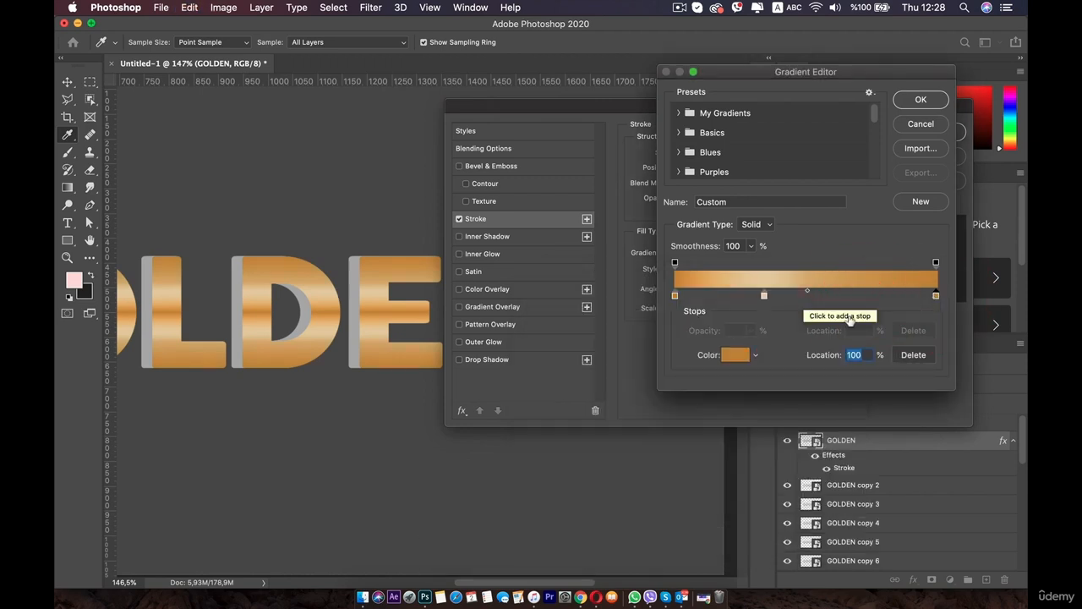
left_click(907, 100)
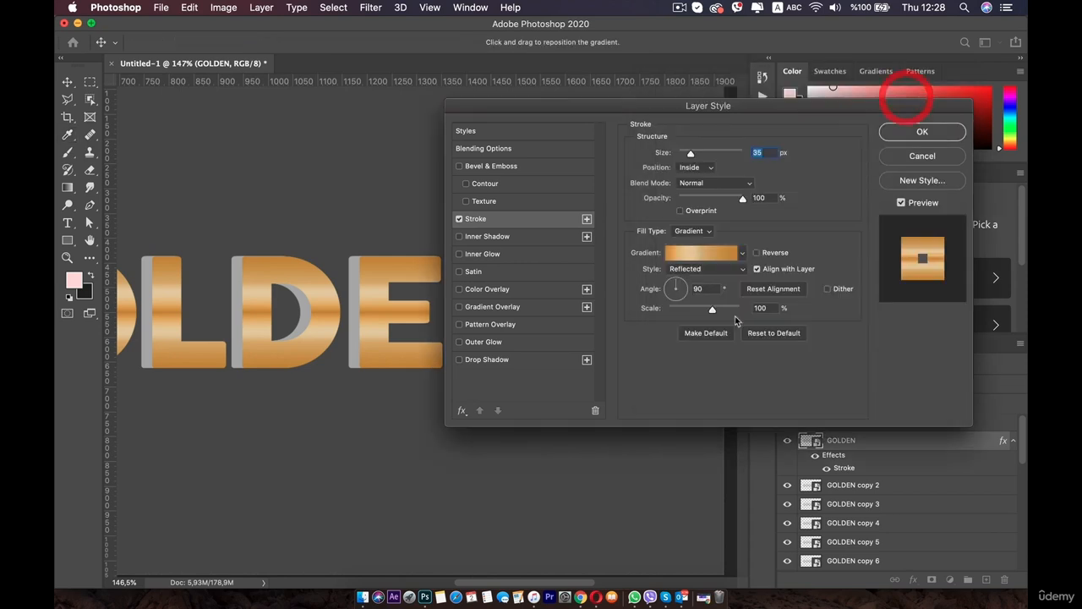
Step: Try the Linear style for the stroke gradient, and set it to Shape Burst
left_click(718, 268)
left_click(717, 268)
left_click(704, 268)
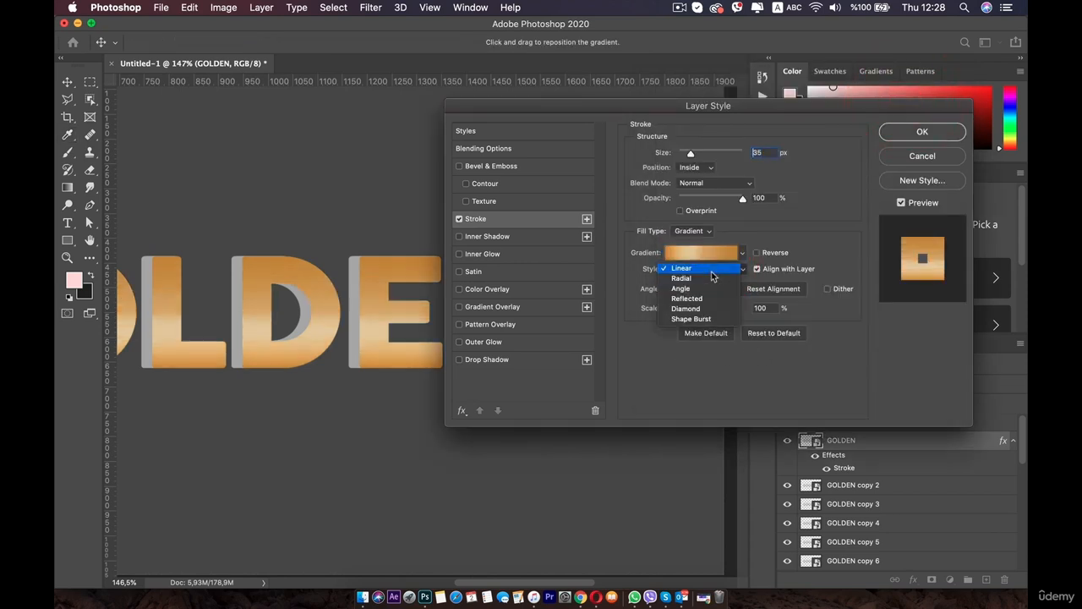
left_click(701, 316)
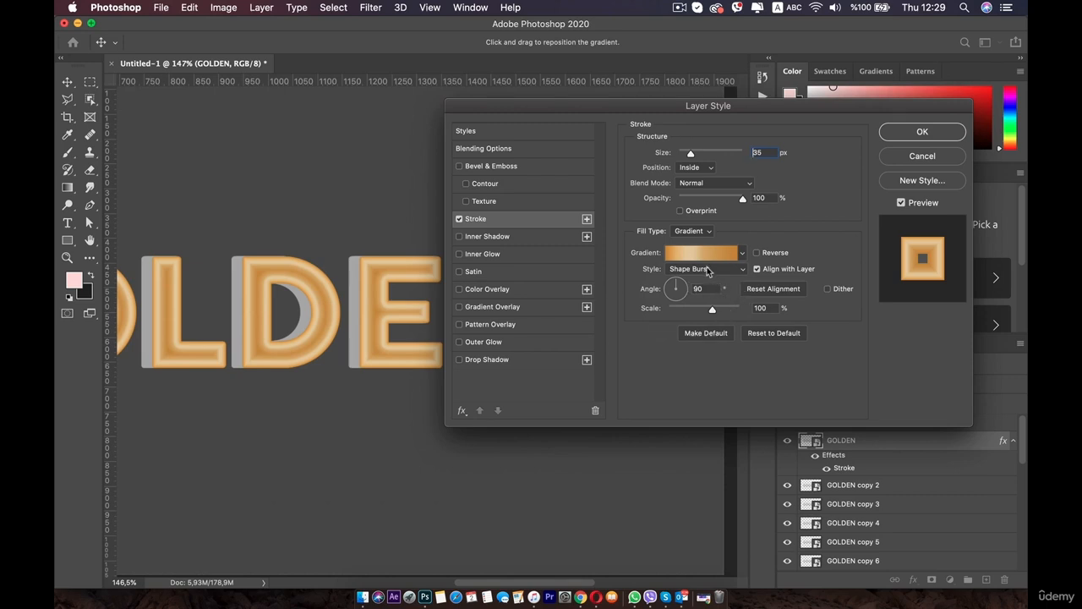
Step: Add a Bevel & Emboss effect in Stroke Emboss style with depth 168%, size 81 px and soften 13 px
left_click(486, 168)
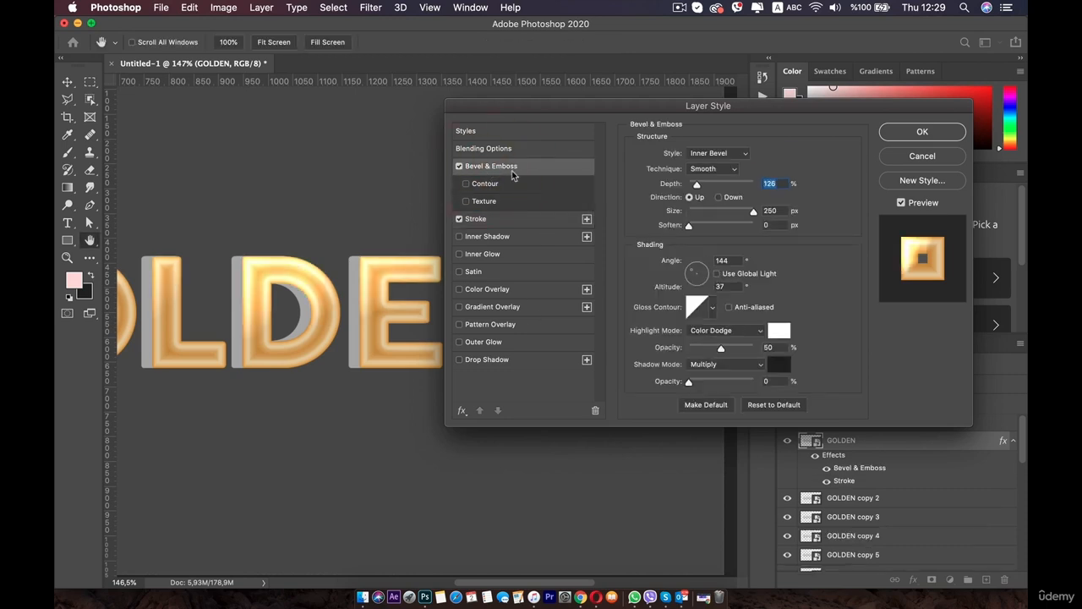
left_click(719, 154)
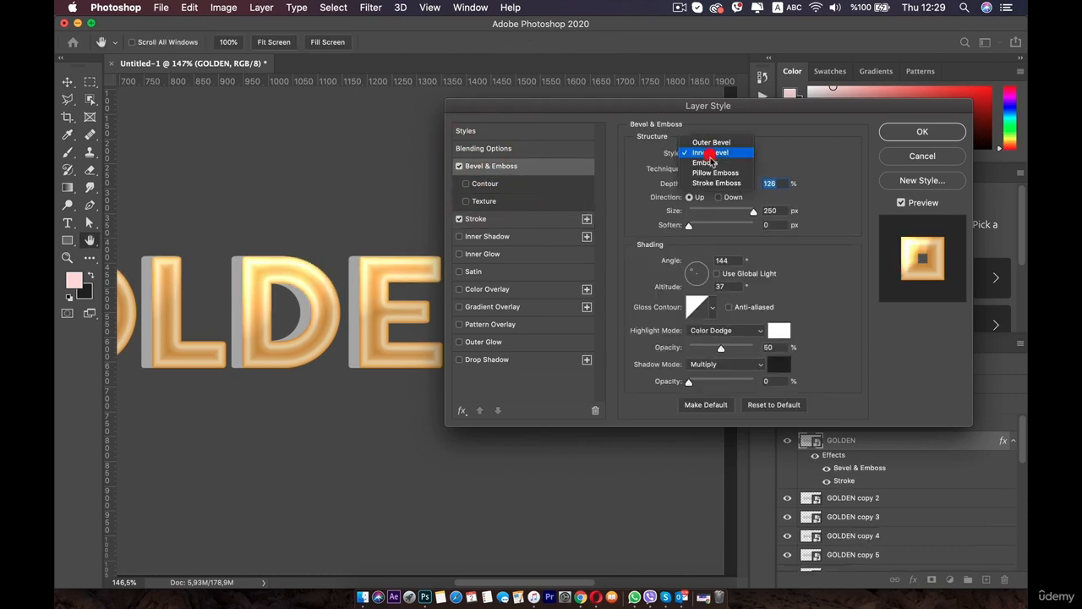
left_click(702, 181)
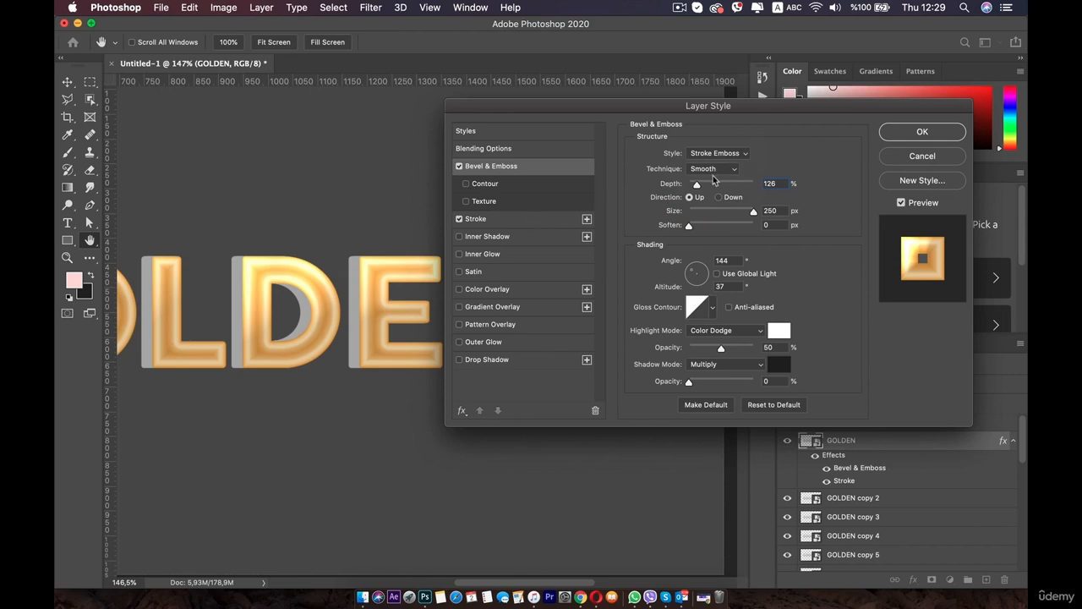
left_click_drag(704, 188, 698, 191)
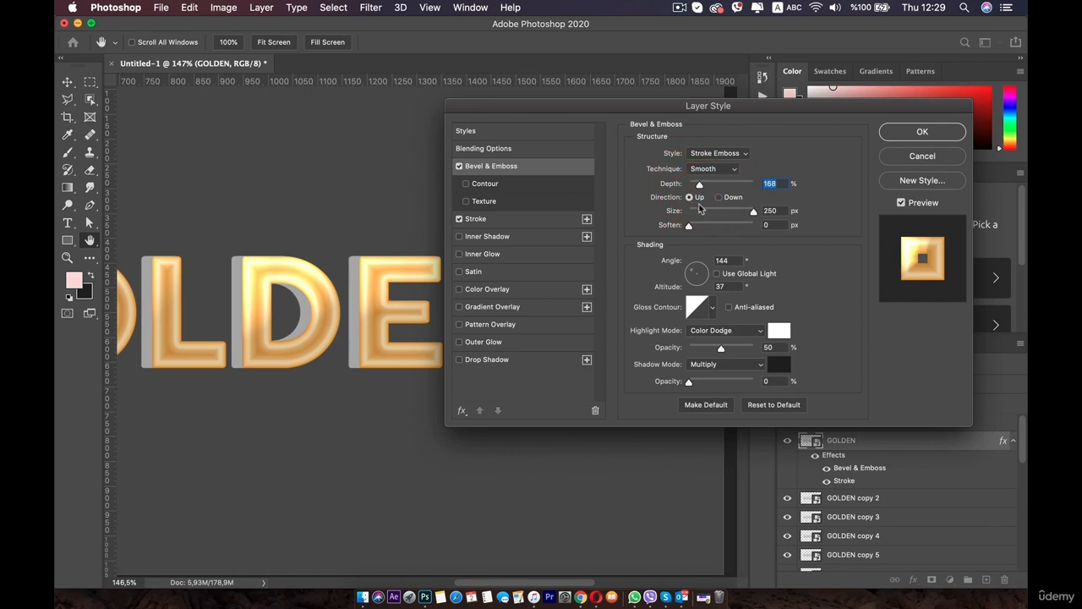
mouse_move(749, 215)
left_mouse_down()
mouse_move(696, 212)
mouse_move(741, 227)
left_mouse_up()
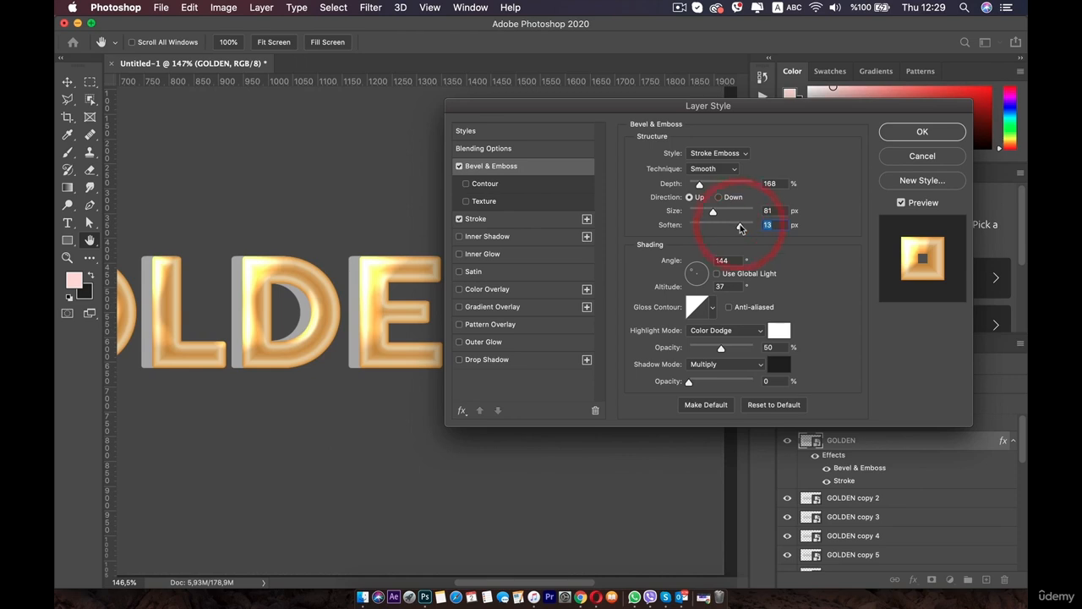
left_click(741, 228)
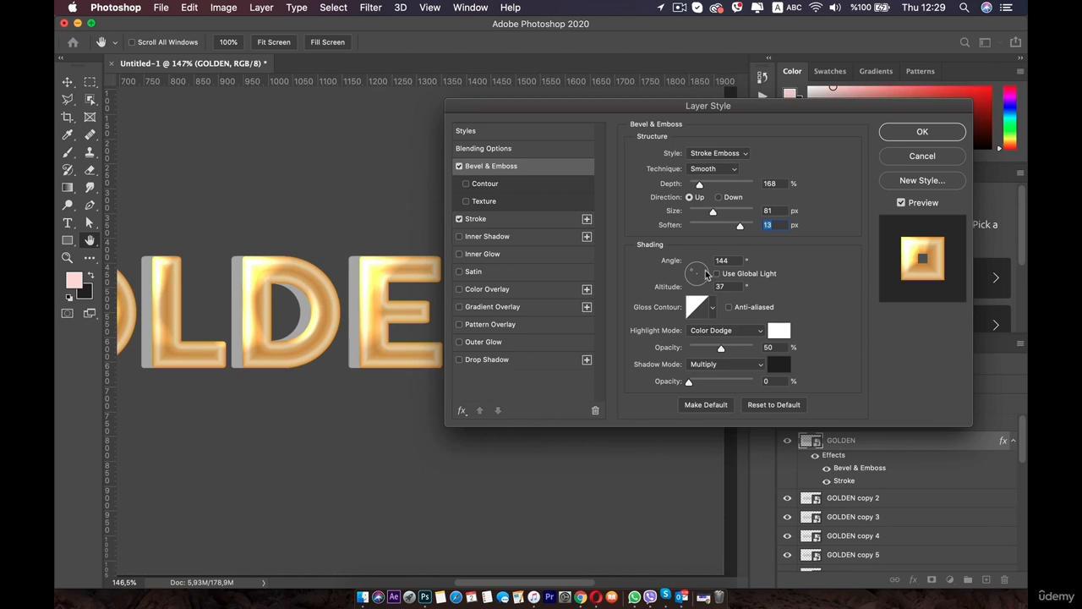
Step: Set the bevel's gloss contour to the wavy descending-slope preset
scroll(725, 310, "down", 1)
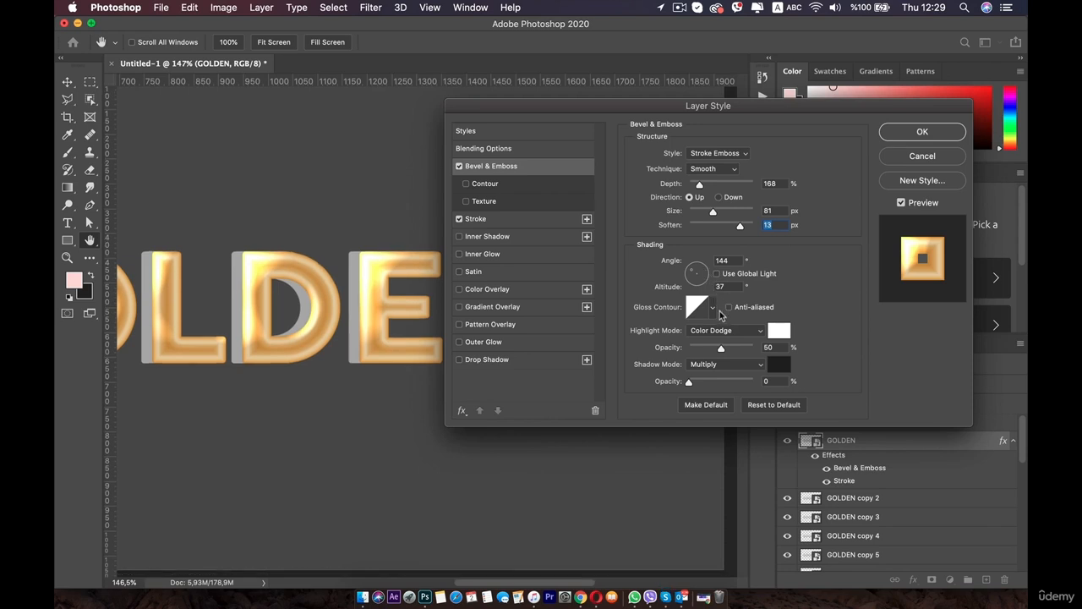
left_click(712, 307)
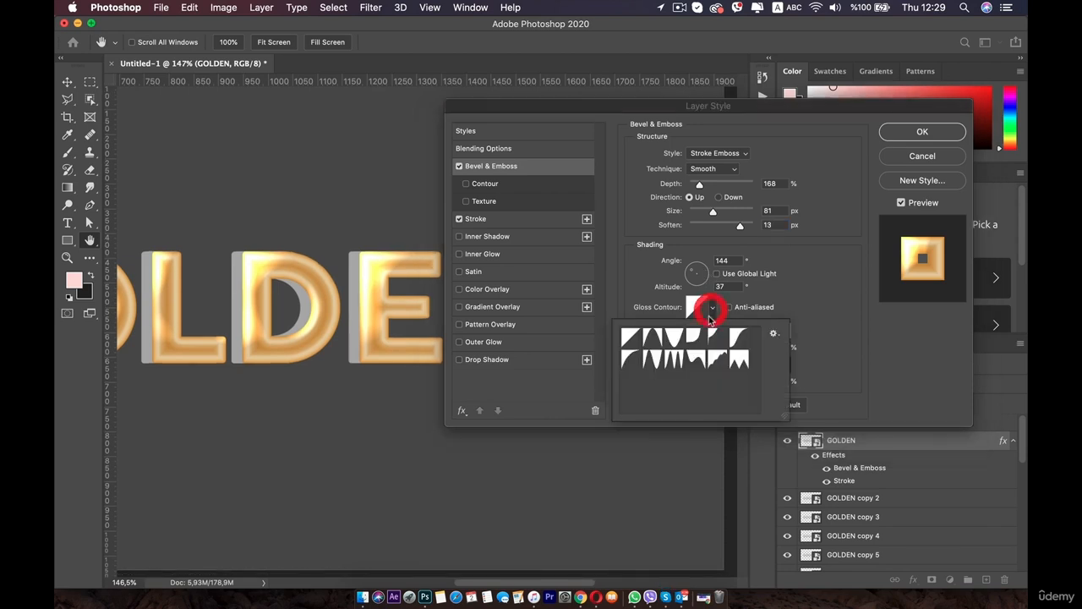
left_click(695, 359)
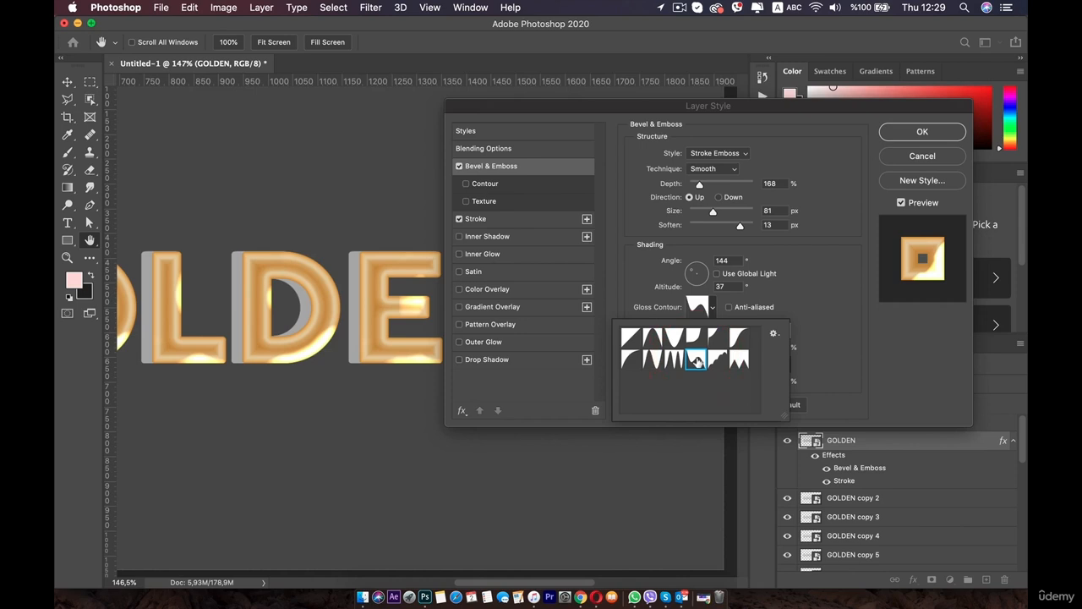
left_click(815, 309)
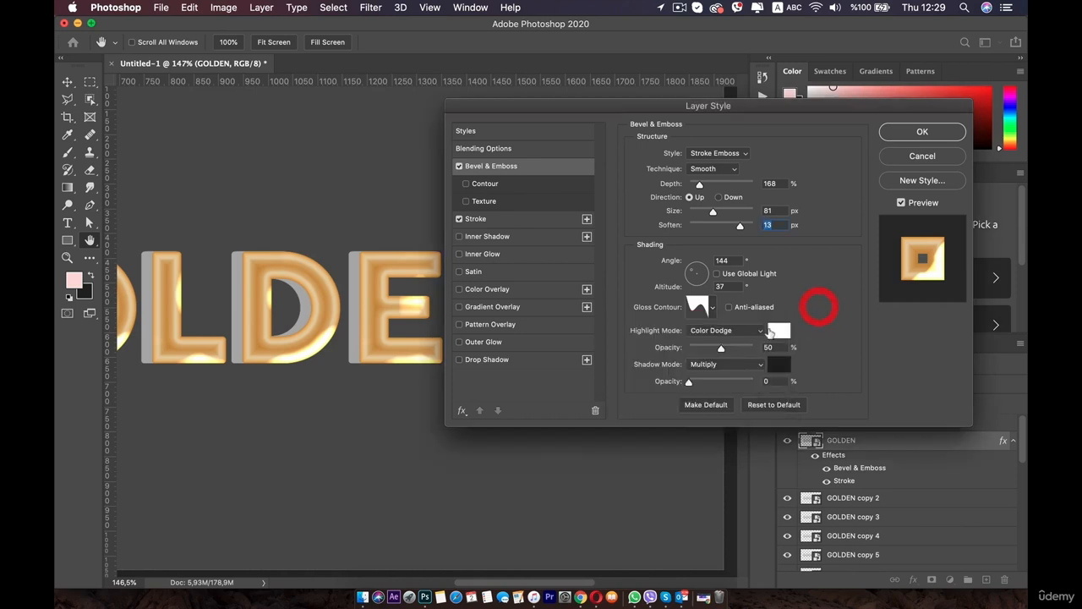
Step: Set the bevel's shadow mode to Color Dodge and raise the highlight opacity to about 72%
left_click(730, 364)
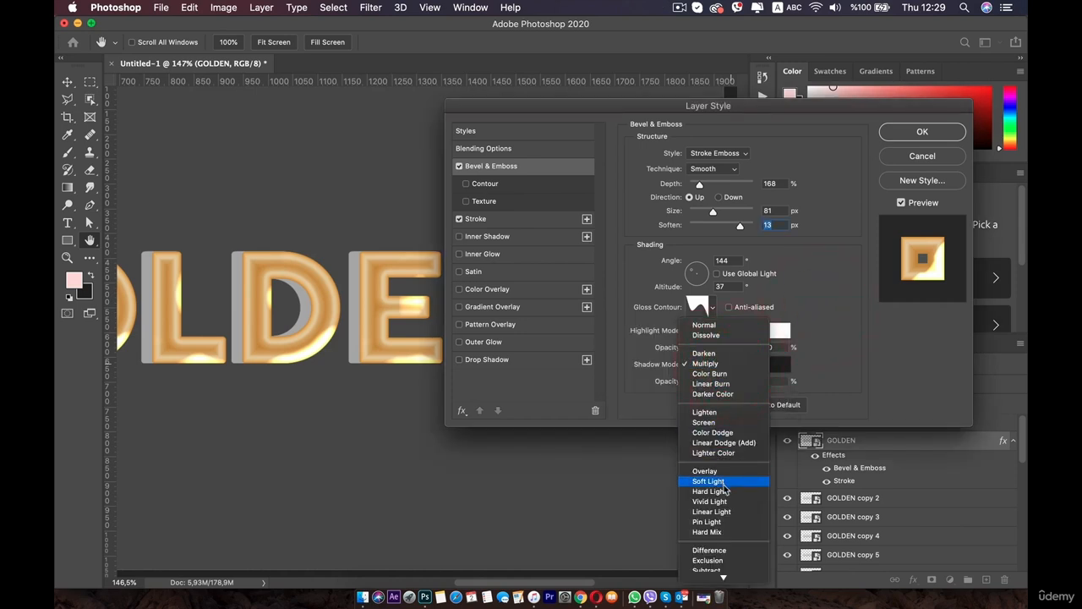
left_click(726, 432)
left_click_drag(720, 348, 738, 347)
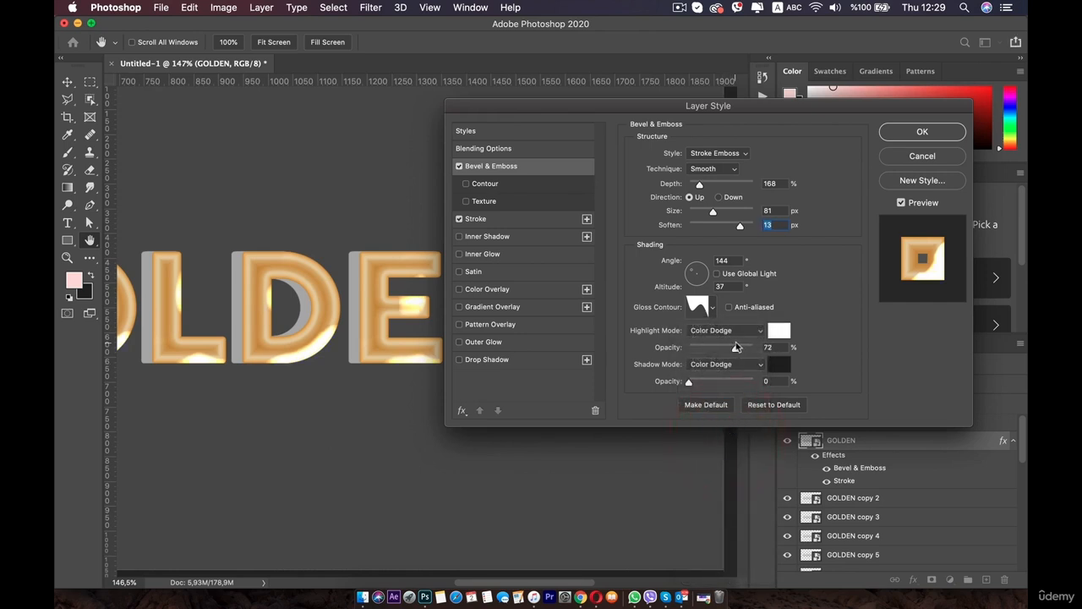
Step: Set the bevel's highlight opacity to 71% and its shadow opacity to 45%
left_click_drag(735, 344, 734, 347)
left_click_drag(688, 382, 717, 385)
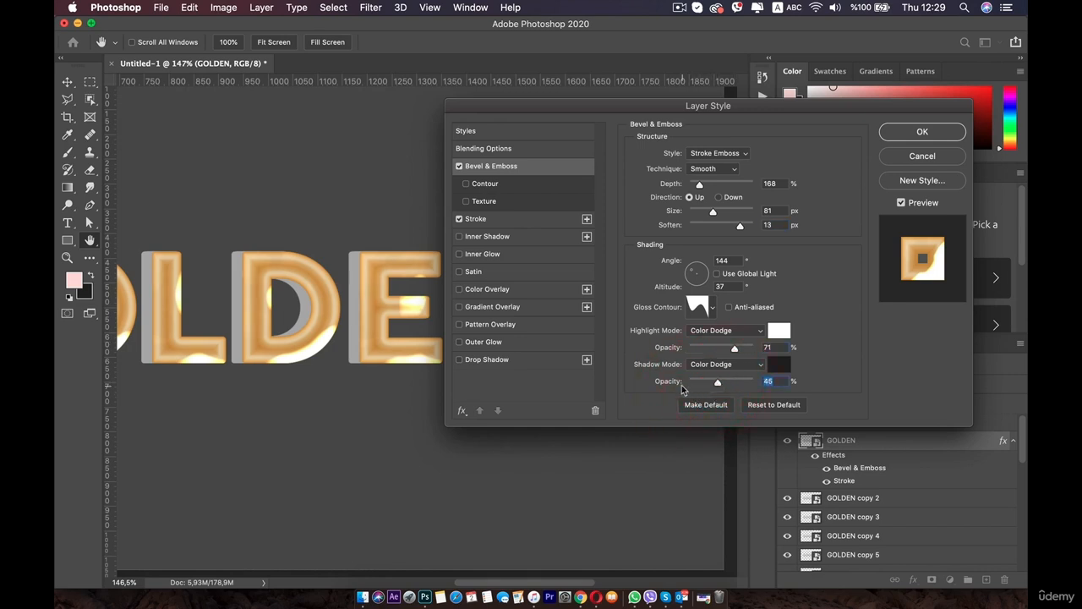
Step: Enable the bevel's anti-aliased Contour with the three-peaked preset and raise its range above 50%
left_click(499, 183)
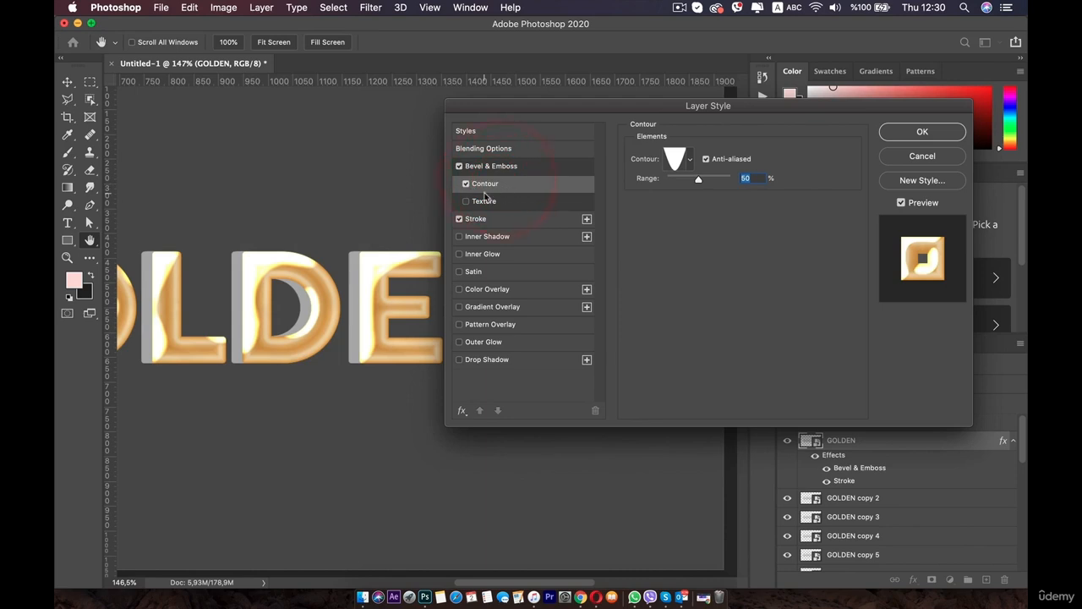
left_click(677, 157)
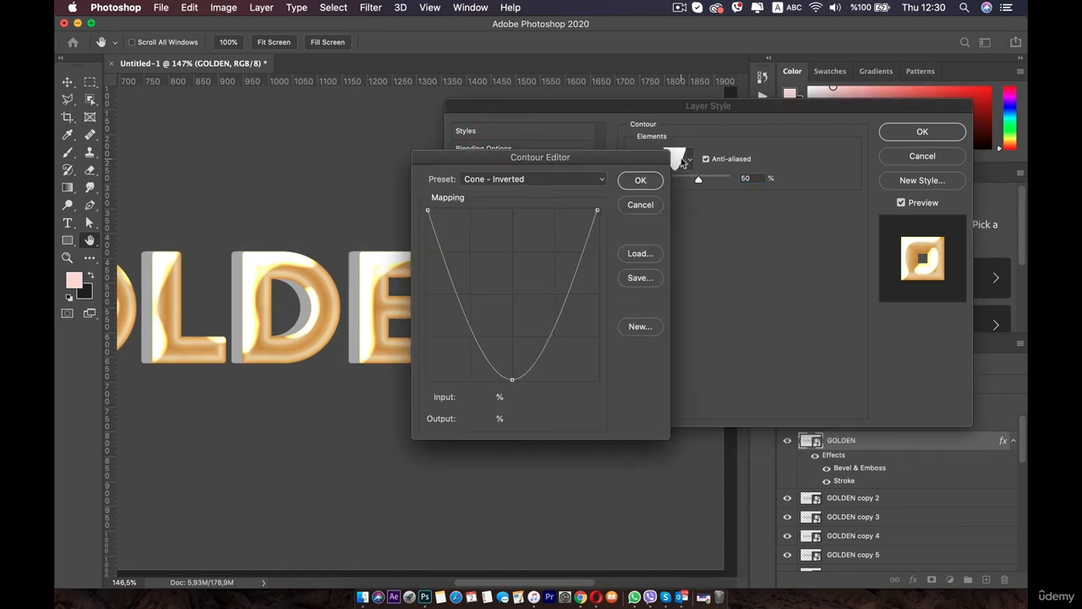
left_click(642, 179)
left_click(689, 159)
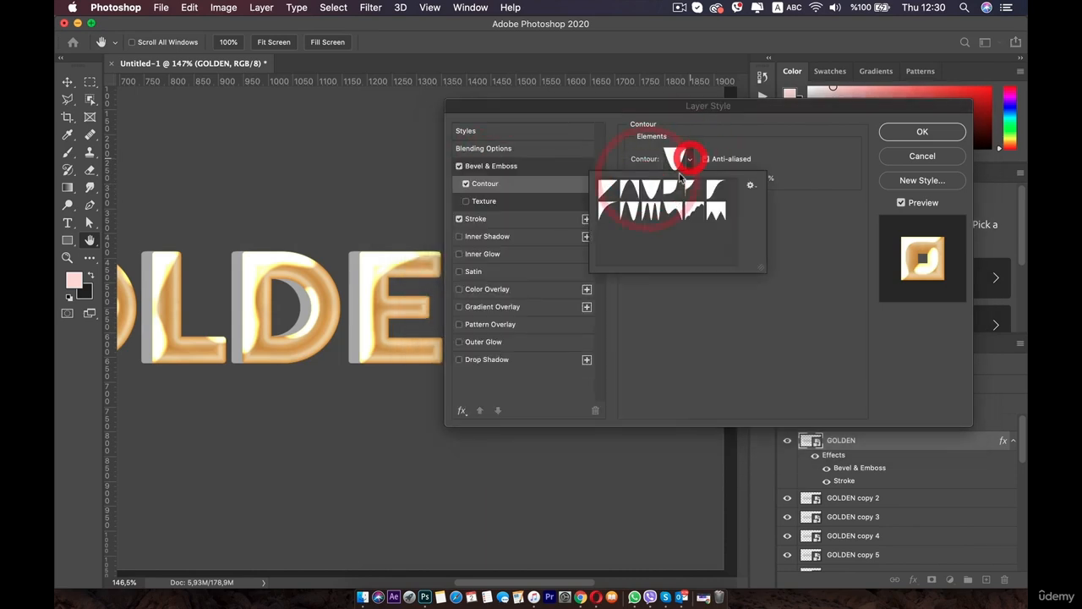
left_click(649, 211)
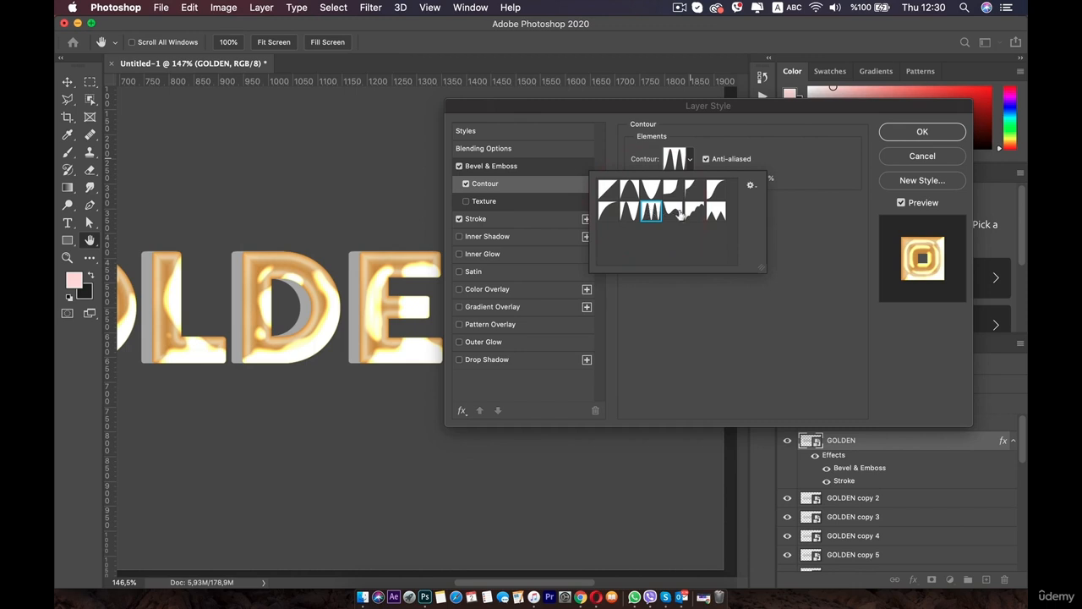
left_click(819, 224)
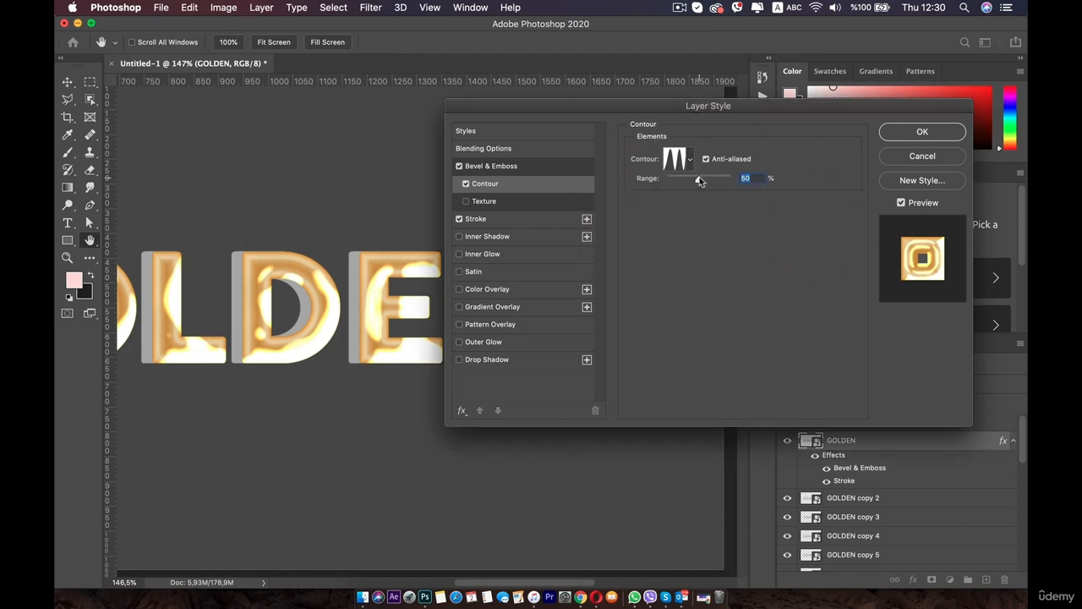
left_click_drag(699, 181, 711, 177)
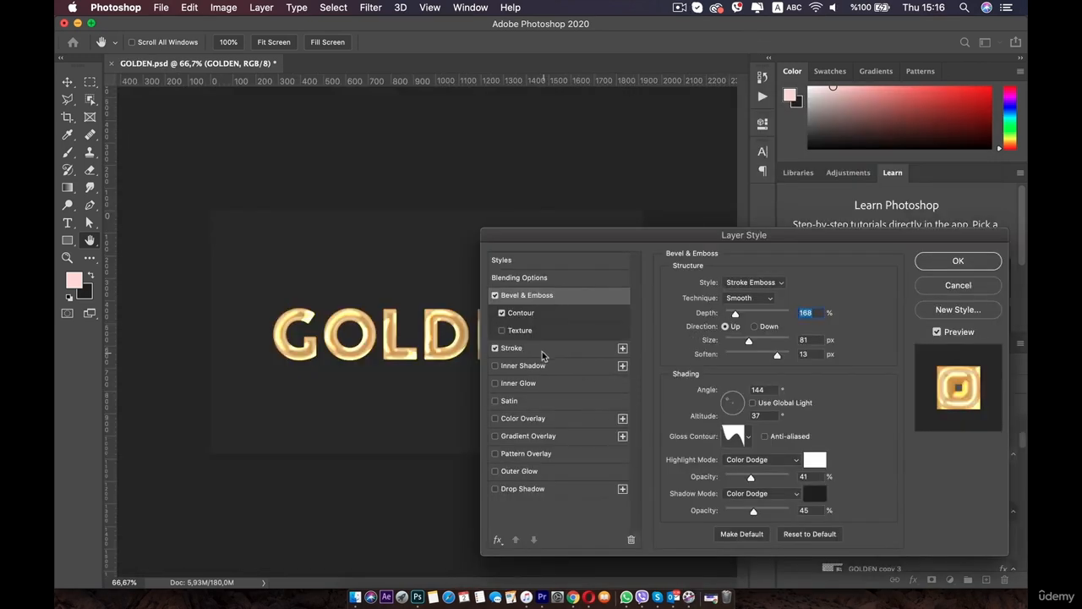
Step: Set the size of the GOLDEN layer's stroke to 13 px
left_click(543, 353)
type("13")
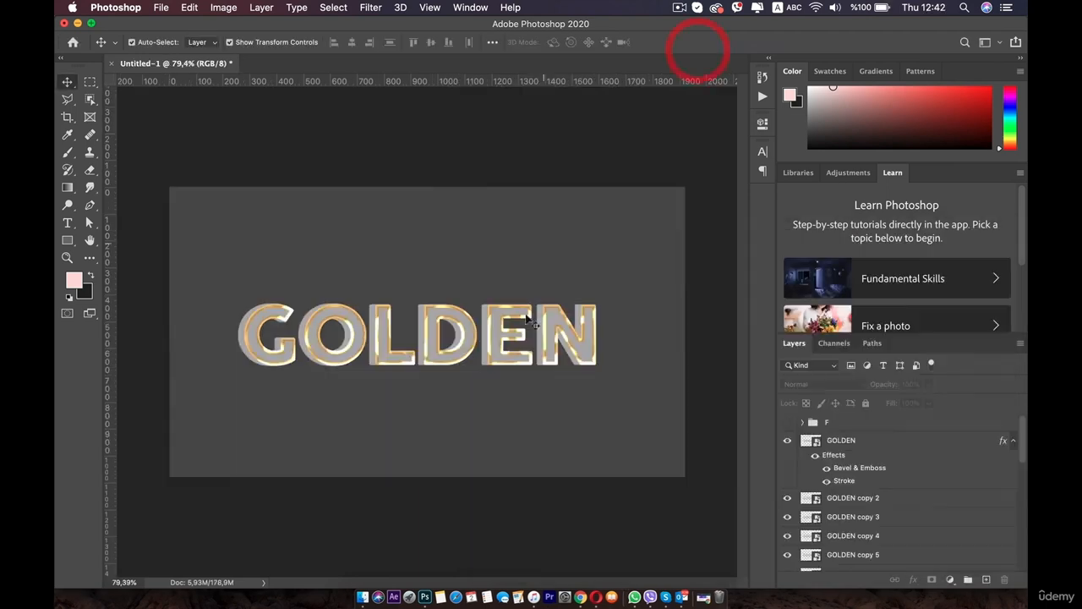
Step: Lower the Bevel & Emboss highlight opacity of the GOLDEN layer to 41% and apply the layer style
left_click(862, 438)
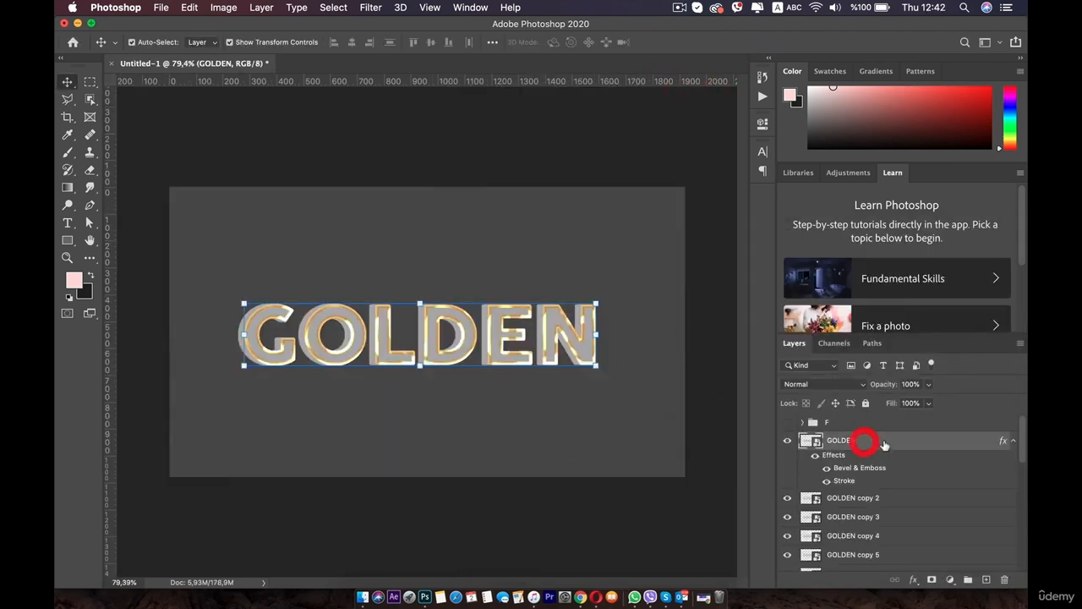
double_click(961, 440)
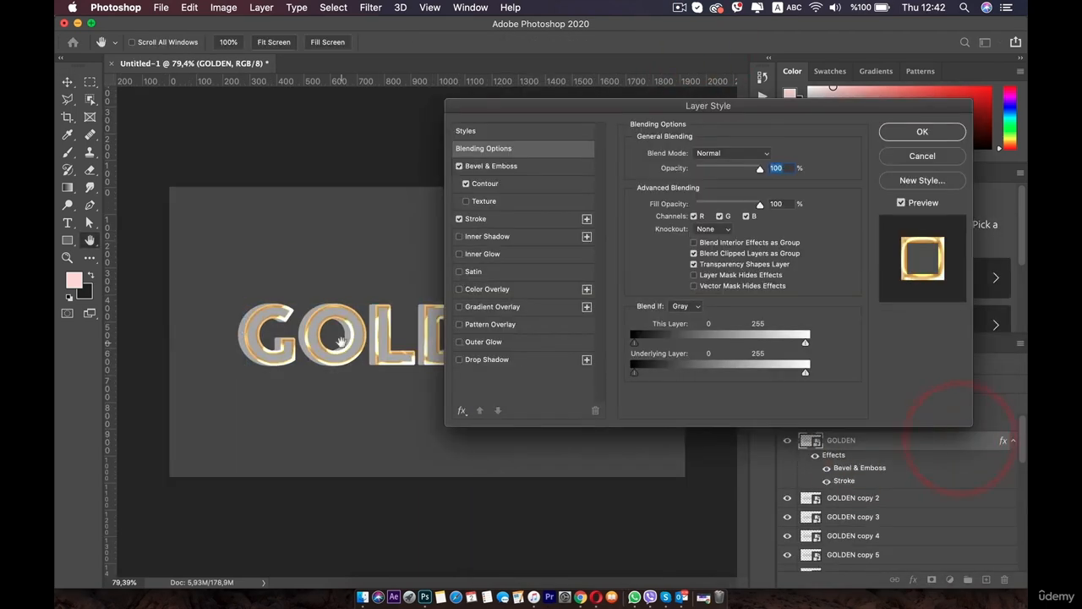
left_click_drag(532, 116, 608, 120)
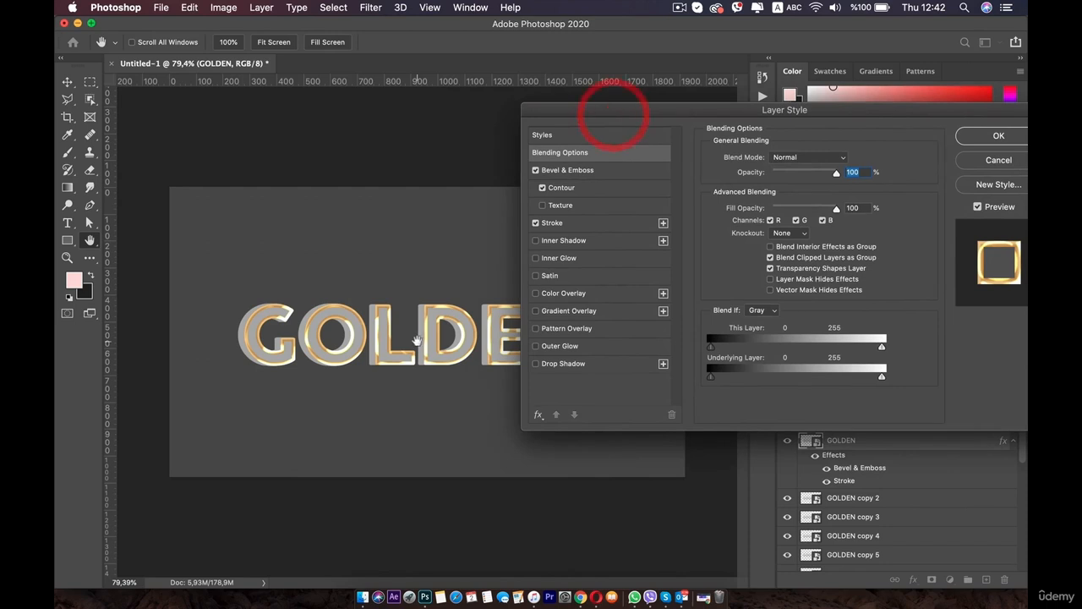
key("super+equal")
key("super+equal")
key("super+equal")
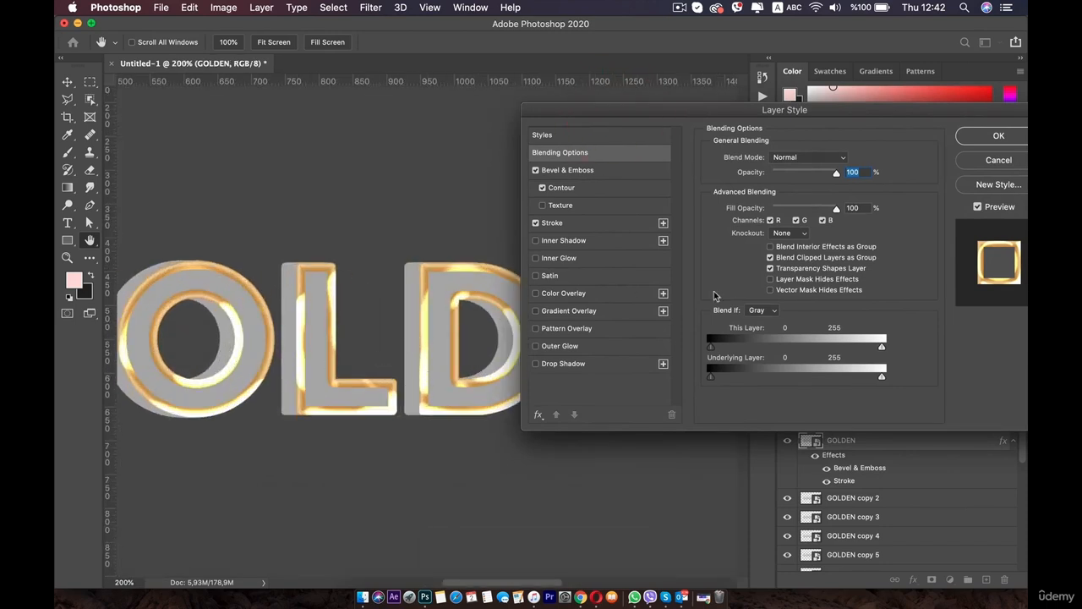
left_click(582, 172)
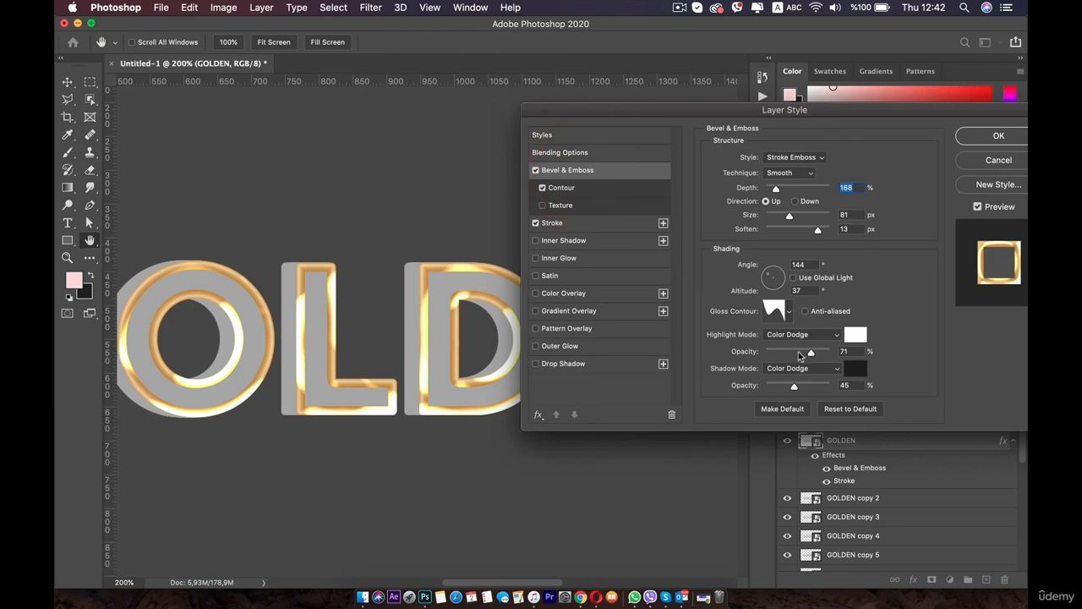
left_click_drag(808, 354, 791, 356)
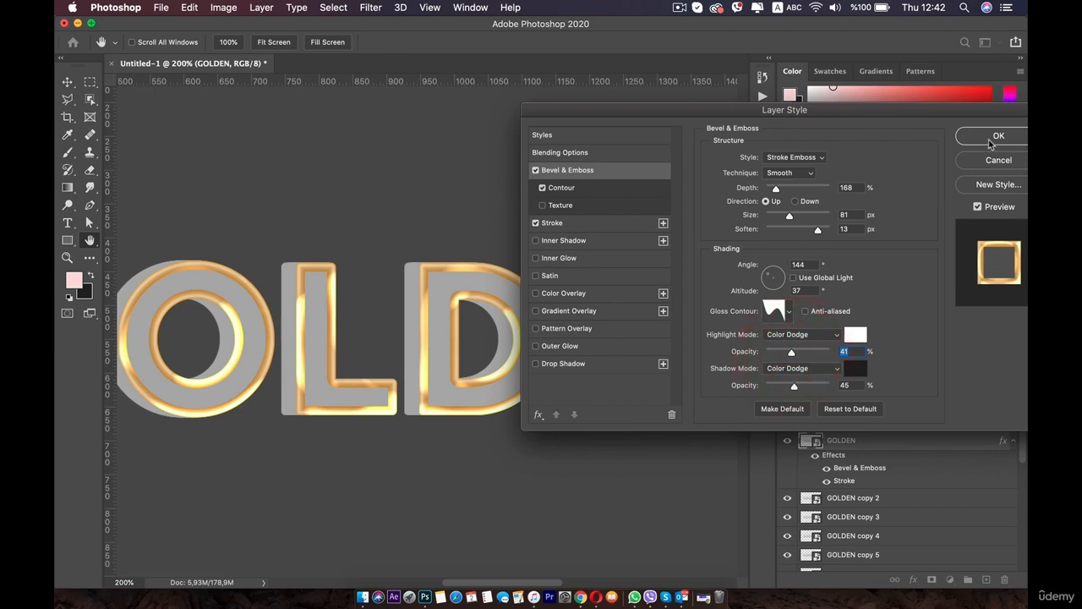
left_click_drag(870, 124, 697, 120)
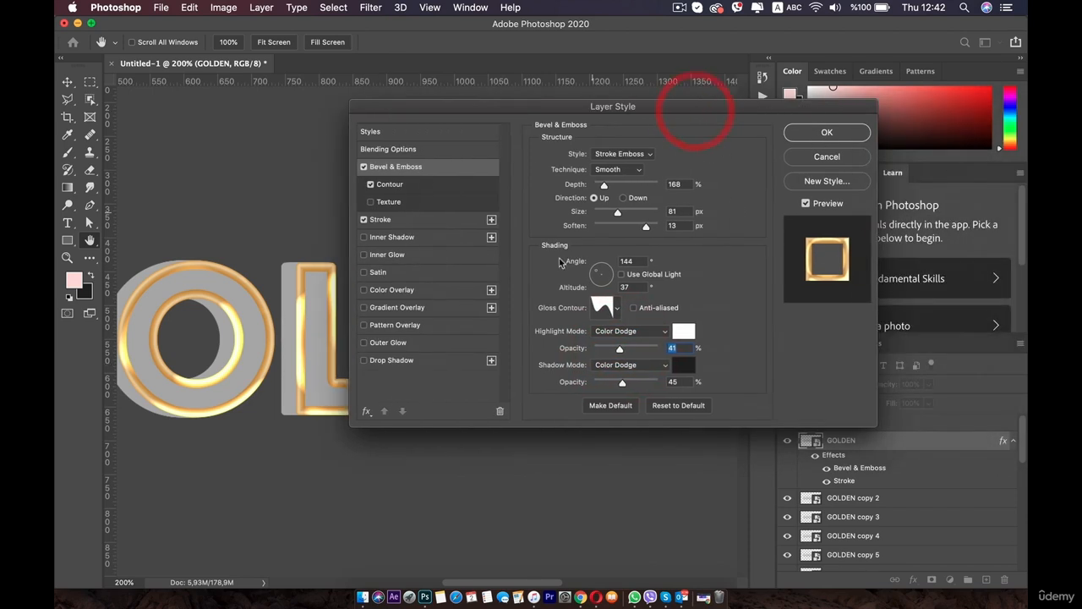
left_click(828, 132)
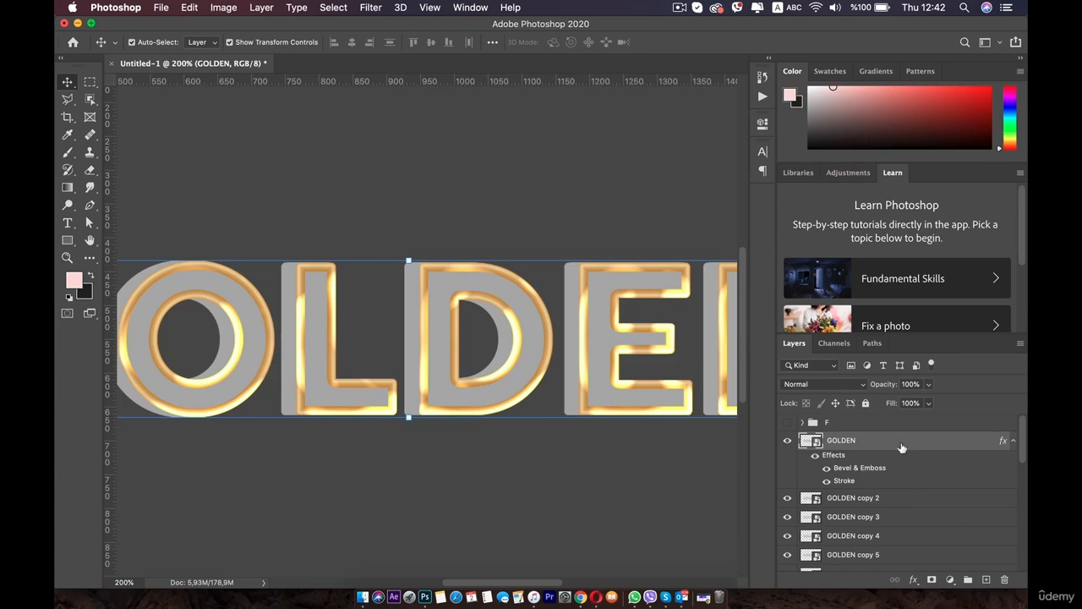
Step: Copy the GOLDEN layer's style and paste it onto all layers from GOLDEN copy 2 to GOLDEN copy 22
right_click(909, 440)
scroll(872, 493, "down", 10)
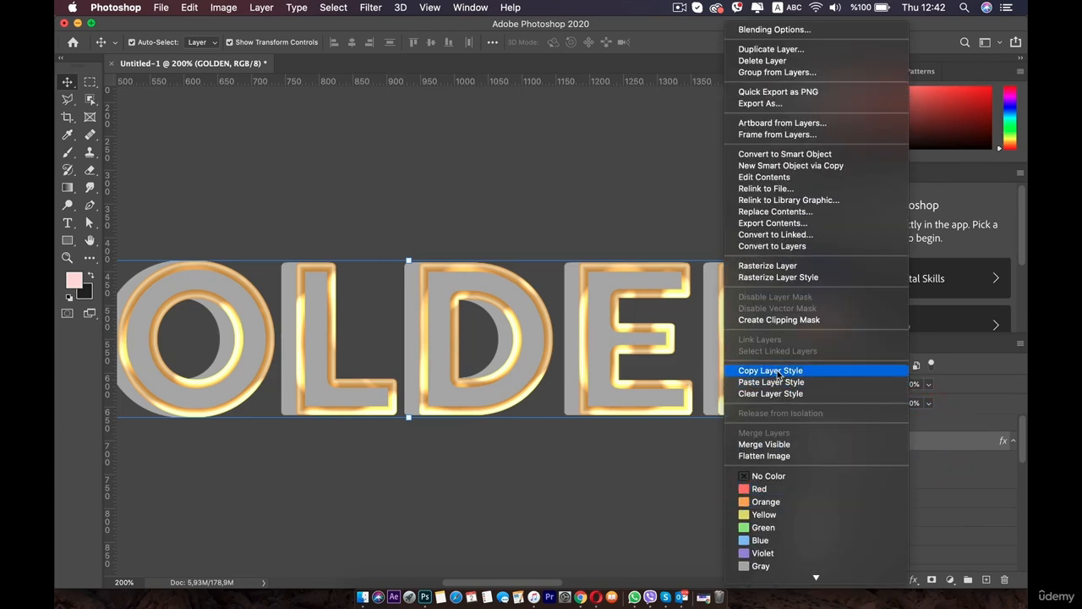
left_click(767, 373)
left_click(859, 496)
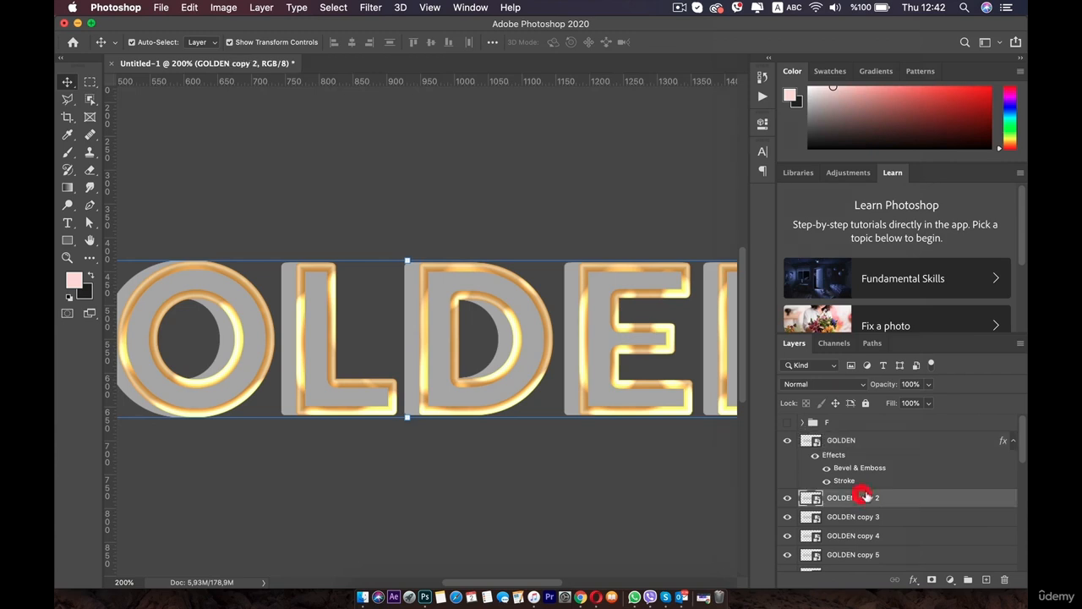
scroll(859, 499, "down", 10)
left_click(858, 524, "shift")
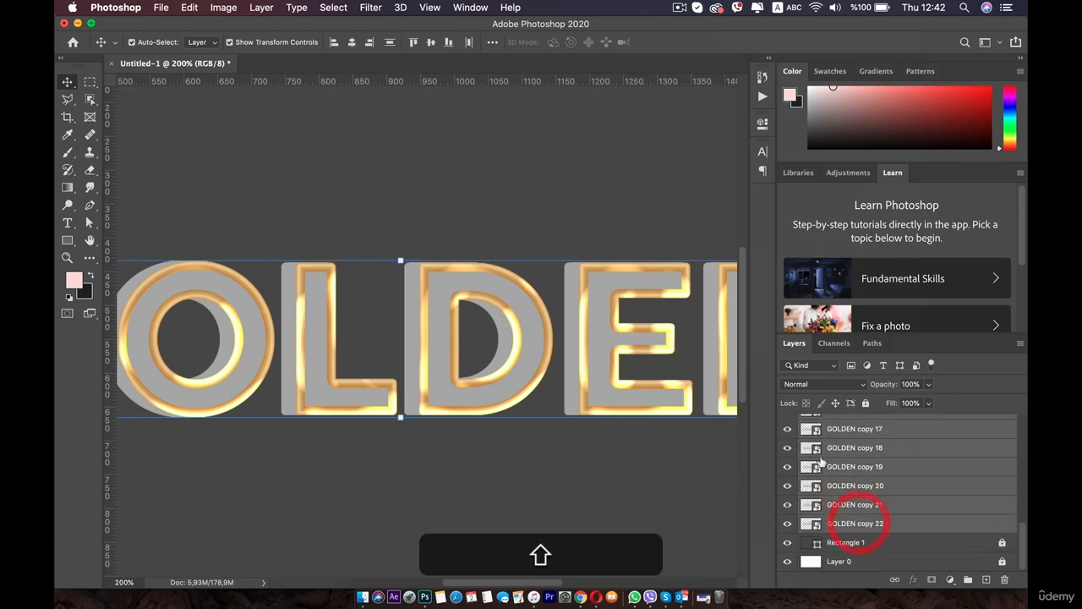
right_click(859, 522)
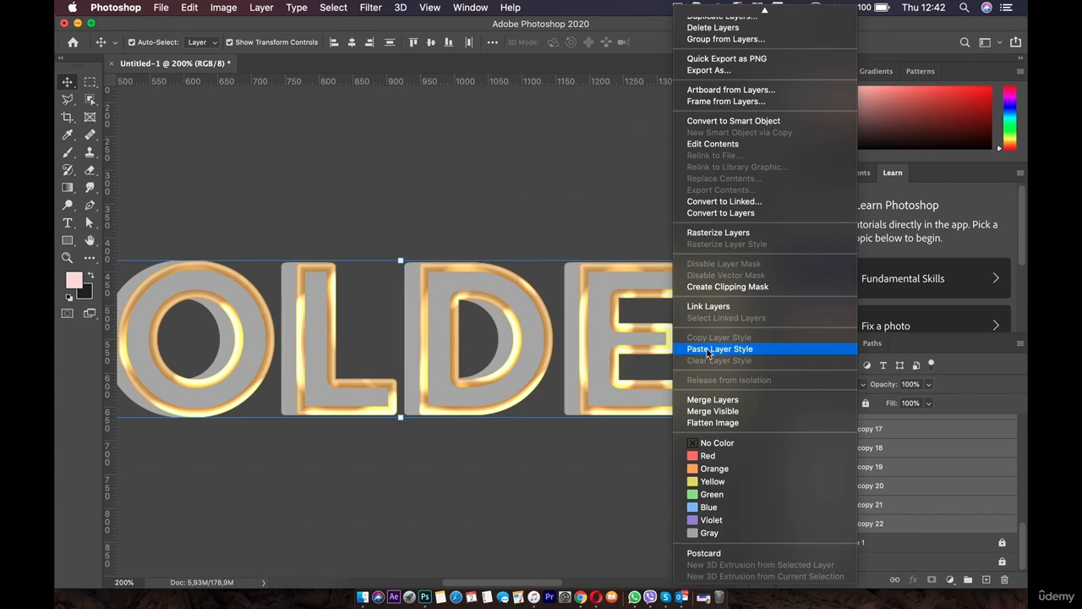
left_click(707, 350)
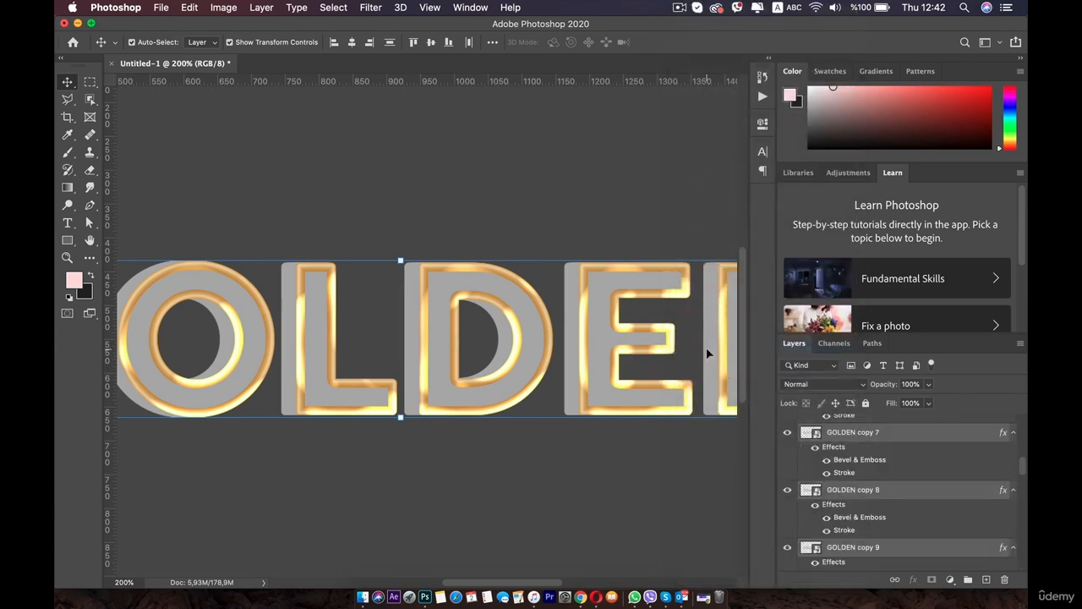
Step: Turn on the visibility of the F group to show the gold front face over the extruded letters
scroll(312, 362, "down", 3)
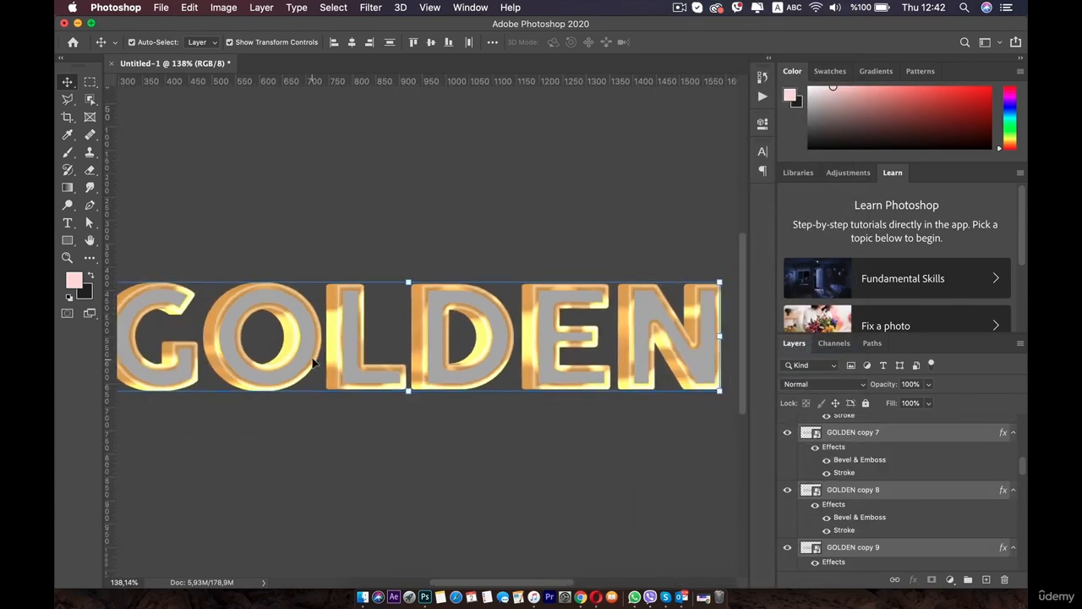
scroll(312, 362, "down", 2)
scroll(331, 382, "up", 2)
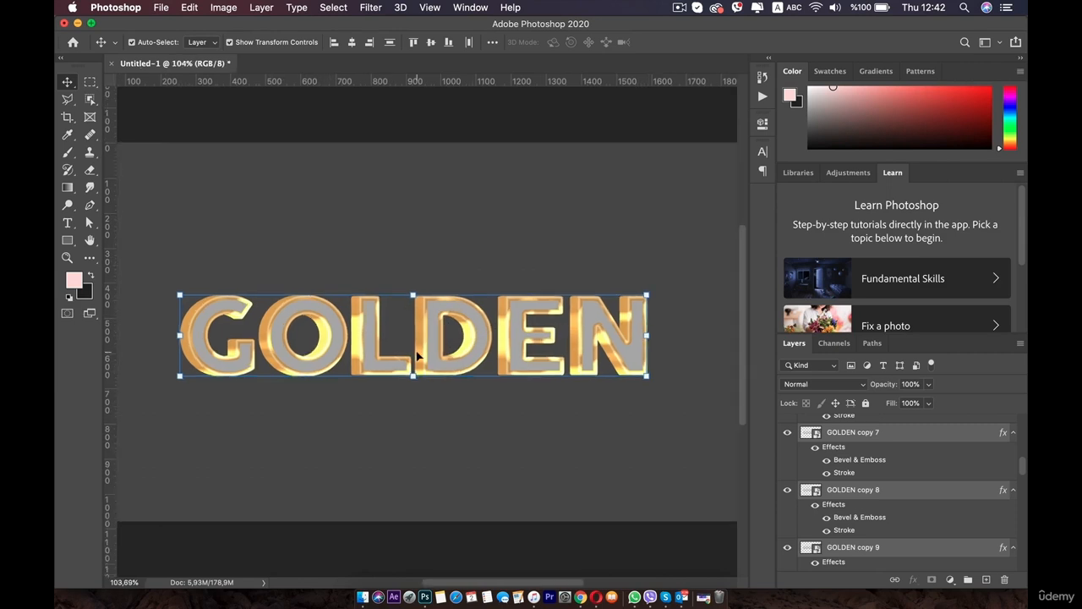
scroll(908, 423, "up", 10)
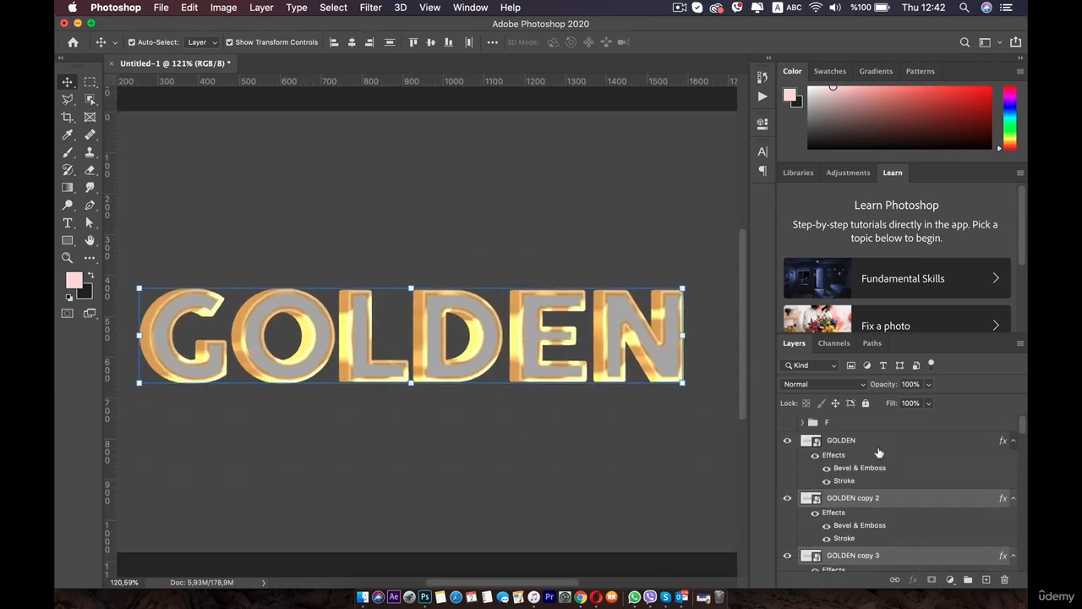
left_click(849, 423)
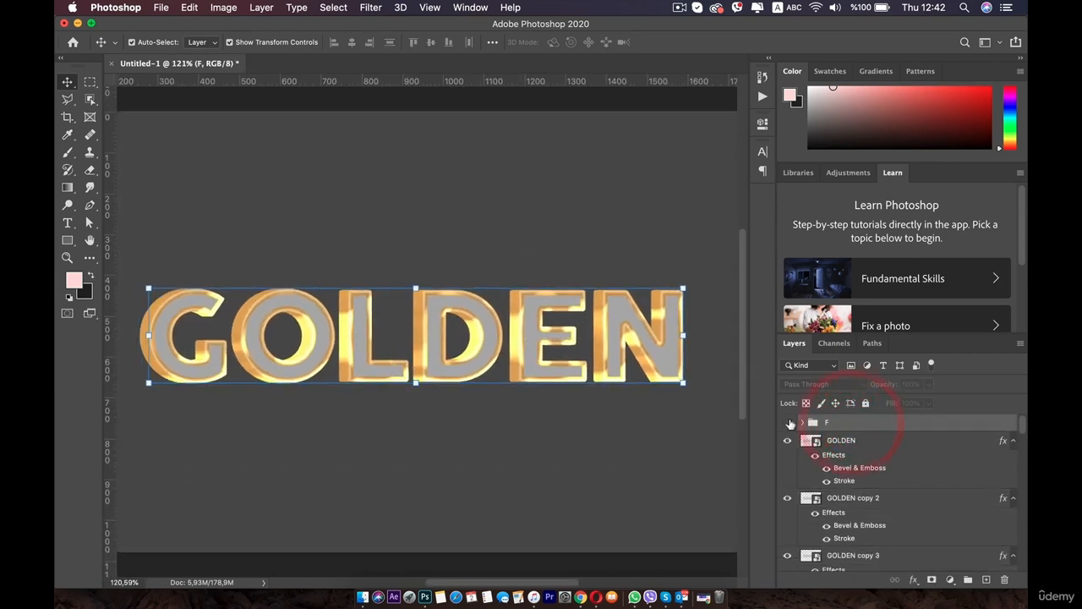
left_click(787, 423)
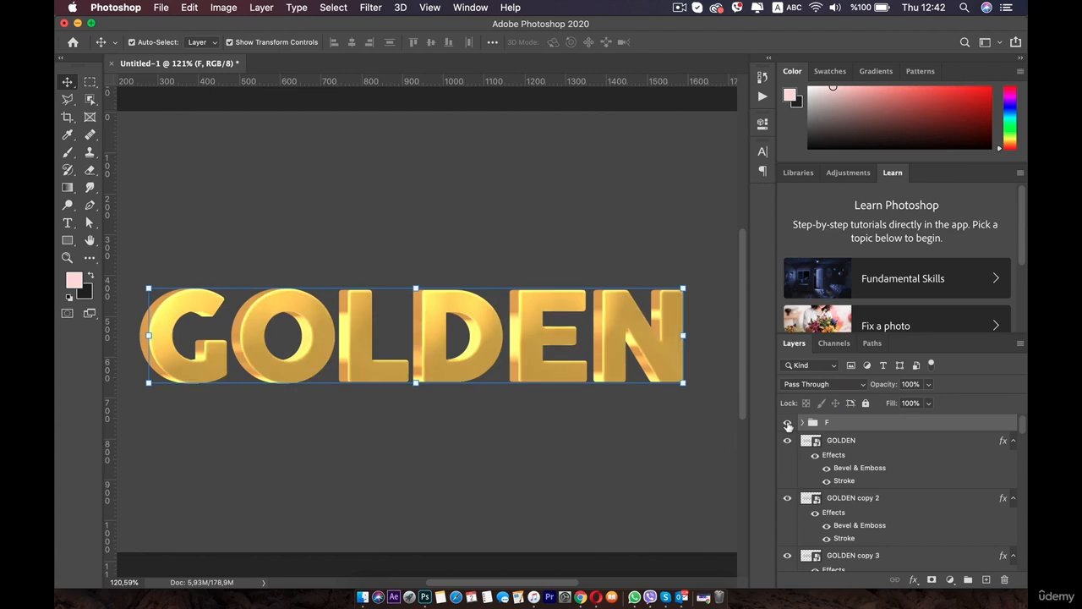
scroll(459, 363, "down", 6)
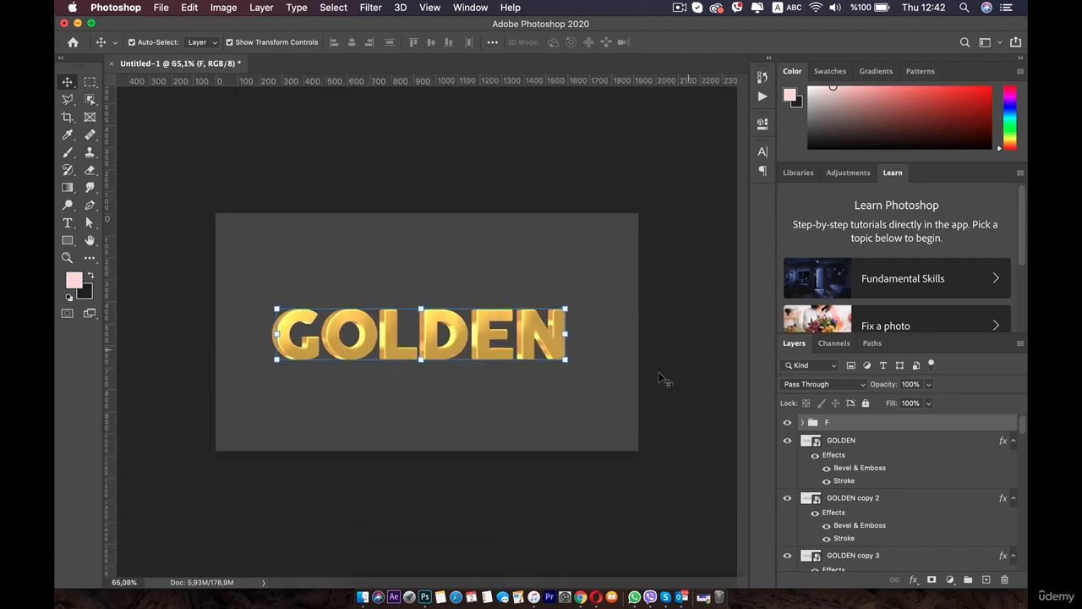
scroll(385, 391, "up", 3)
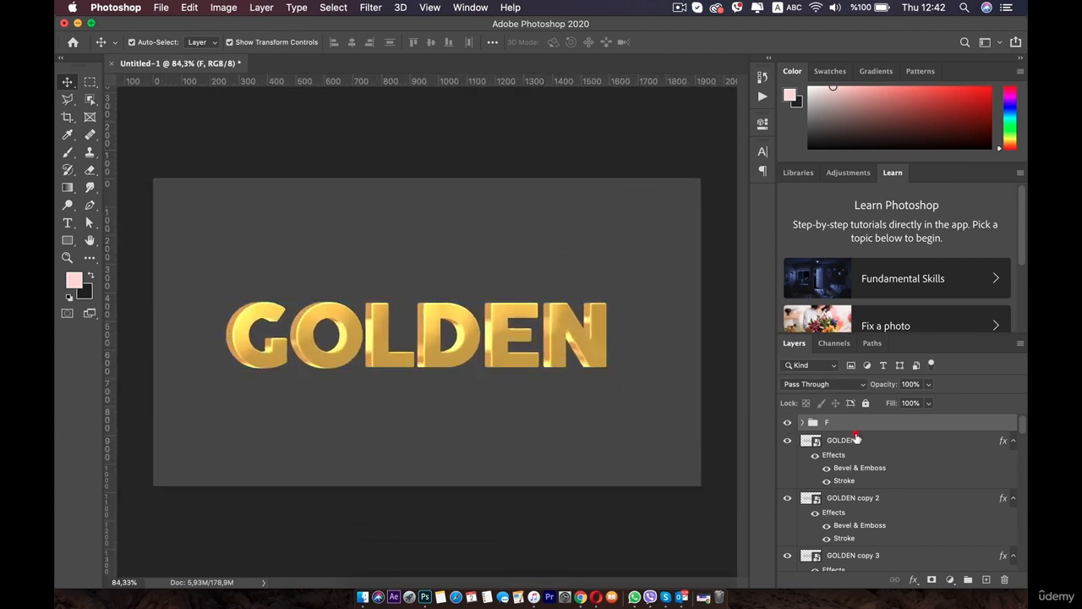
Step: Group the layers from GOLDEN to GOLDEN copy 22 and name the group B
left_click(859, 440)
scroll(863, 507, "down", 10)
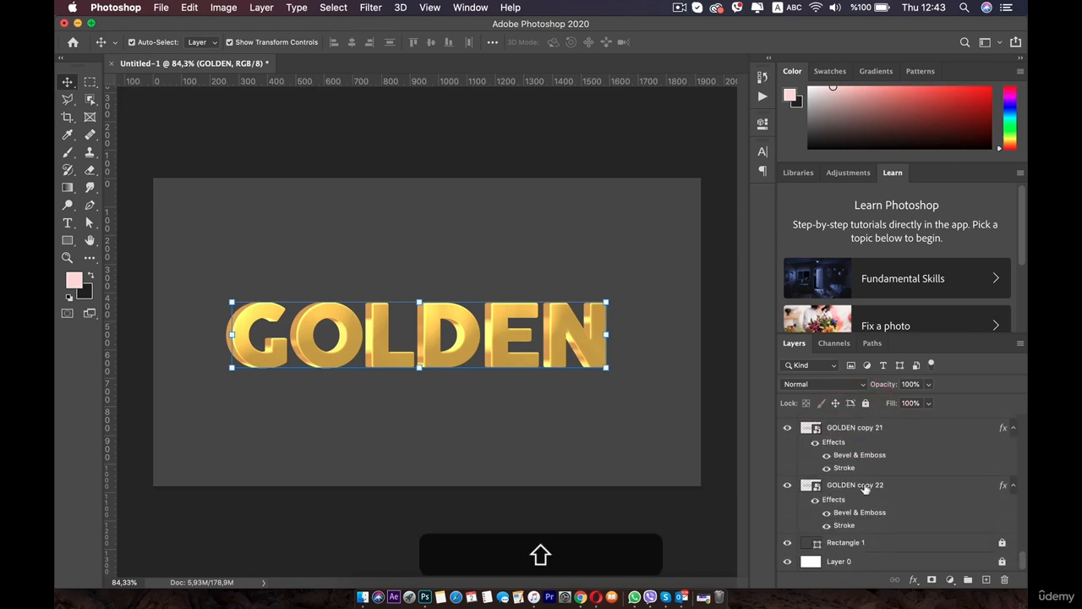
left_click(868, 485, "shift")
key("super+g")
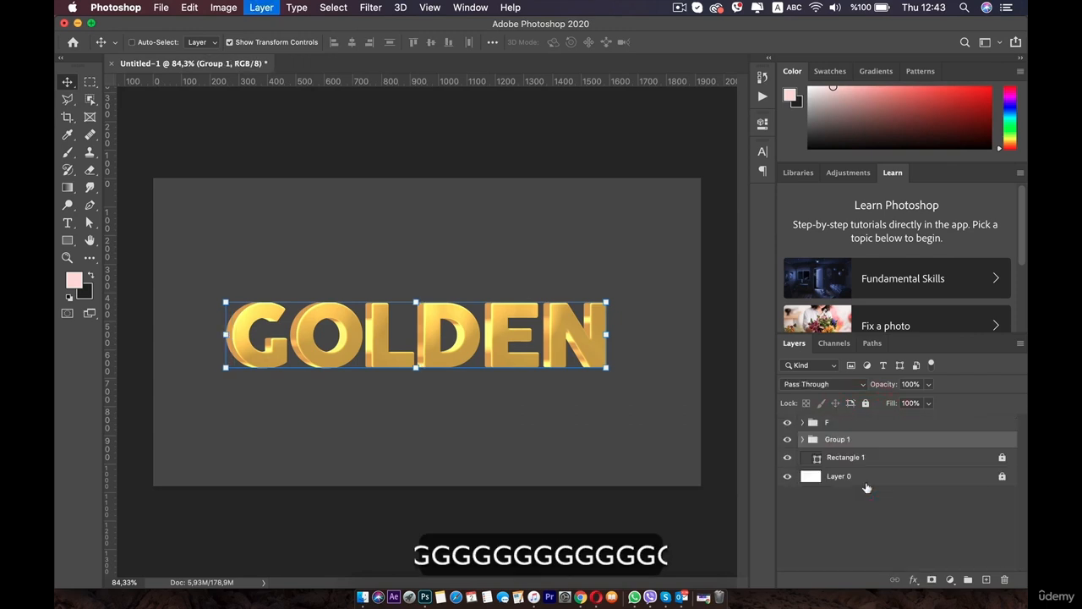
double_click(836, 439)
type("B")
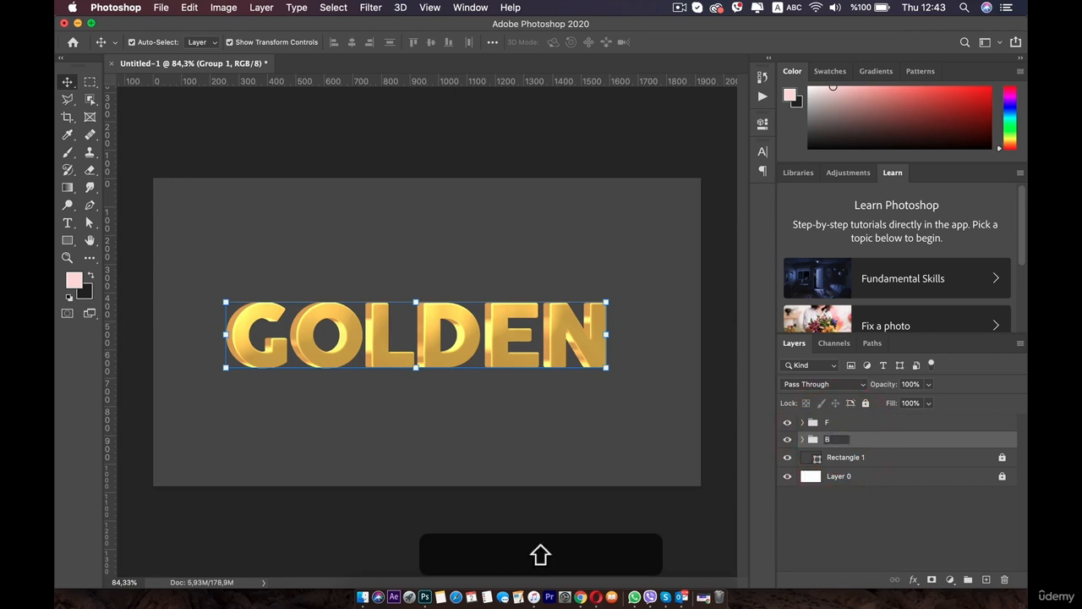
key("Return")
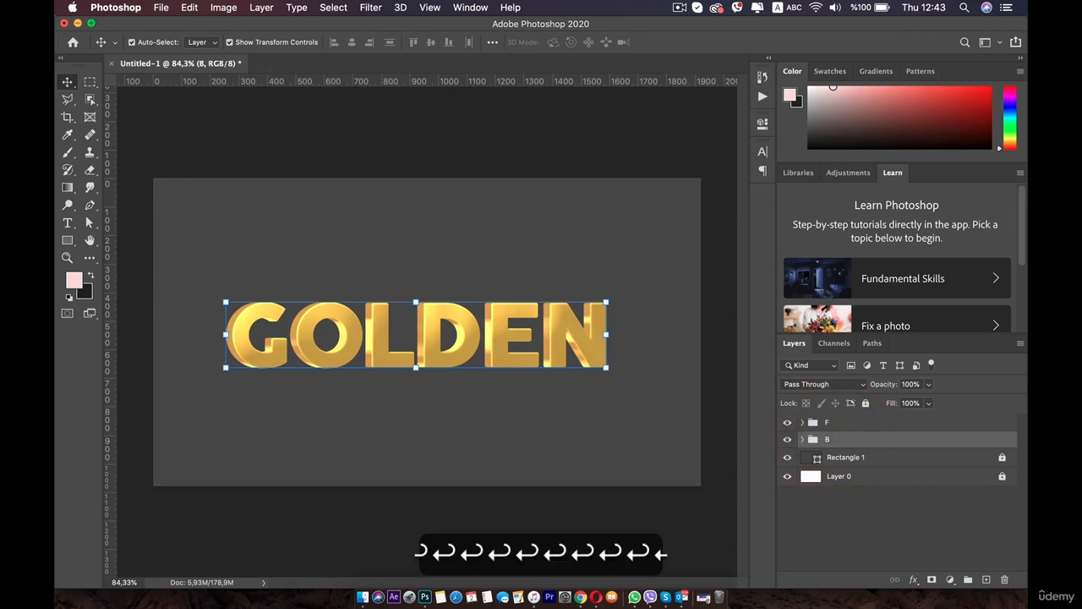
Step: Duplicate the GOLDEN copy layer inside group F and move the duplicate out of the group, directly above F
left_click(803, 422)
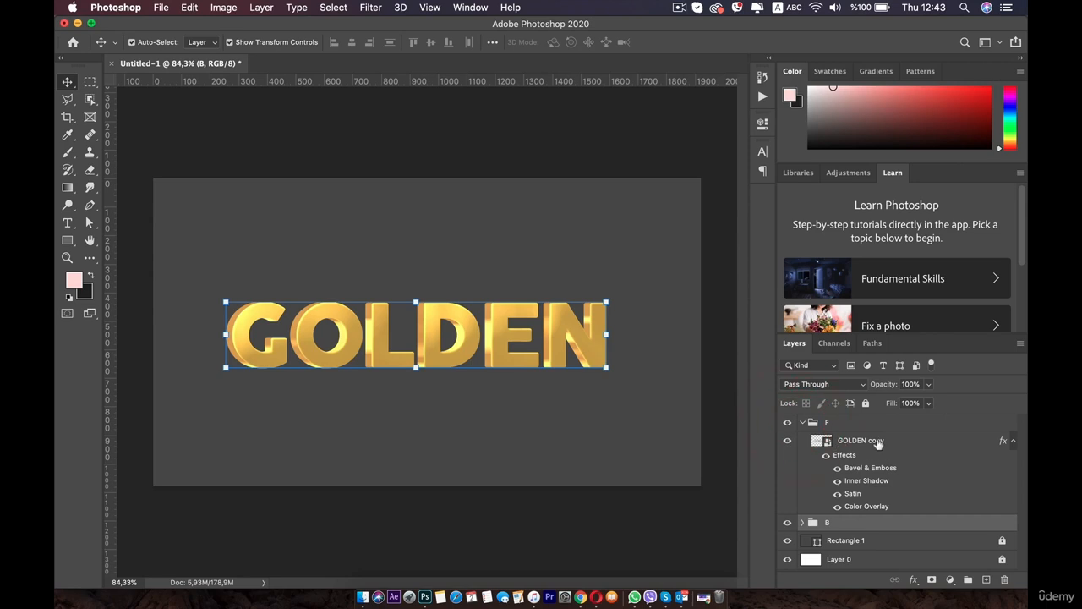
left_click(878, 440)
right_click(882, 444)
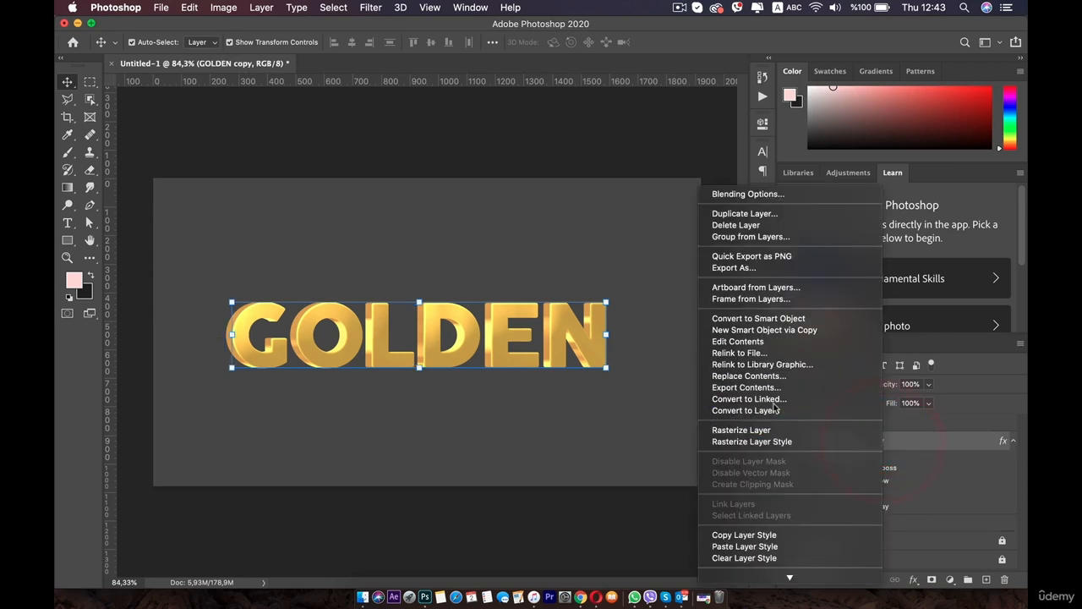
left_click(961, 440)
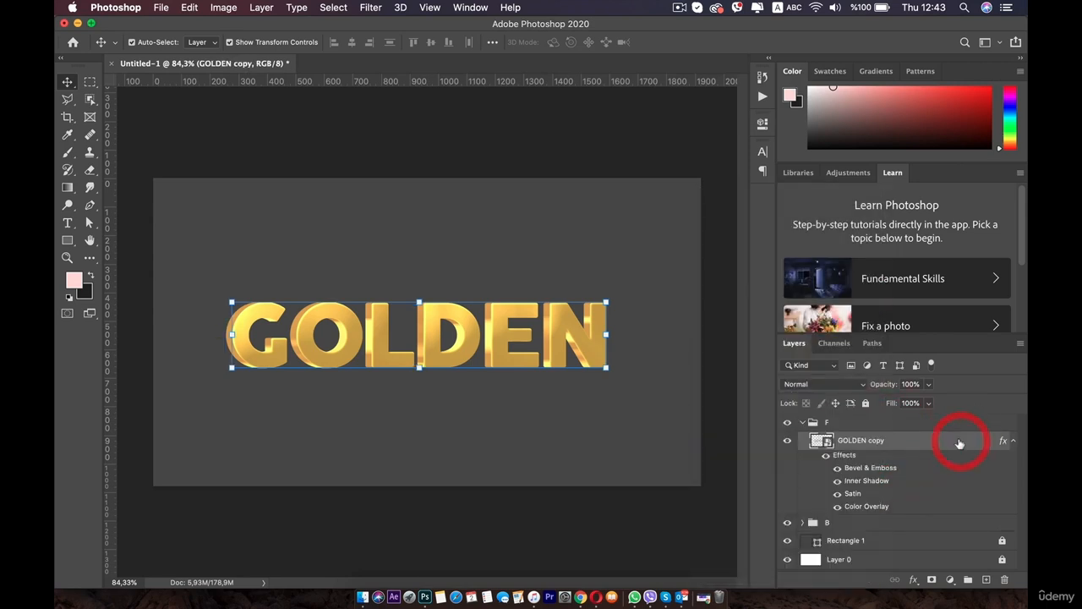
key("super+j")
left_click_drag(890, 441, 817, 421)
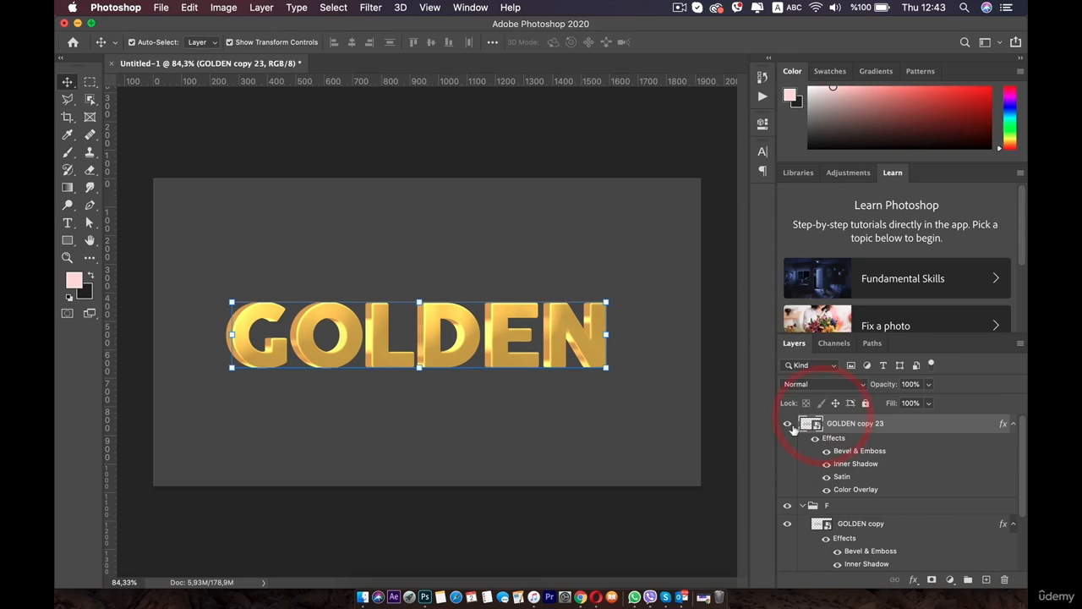
Step: Clear the layer style of the GOLDEN copy 23 layer and collapse group F
right_click(864, 427)
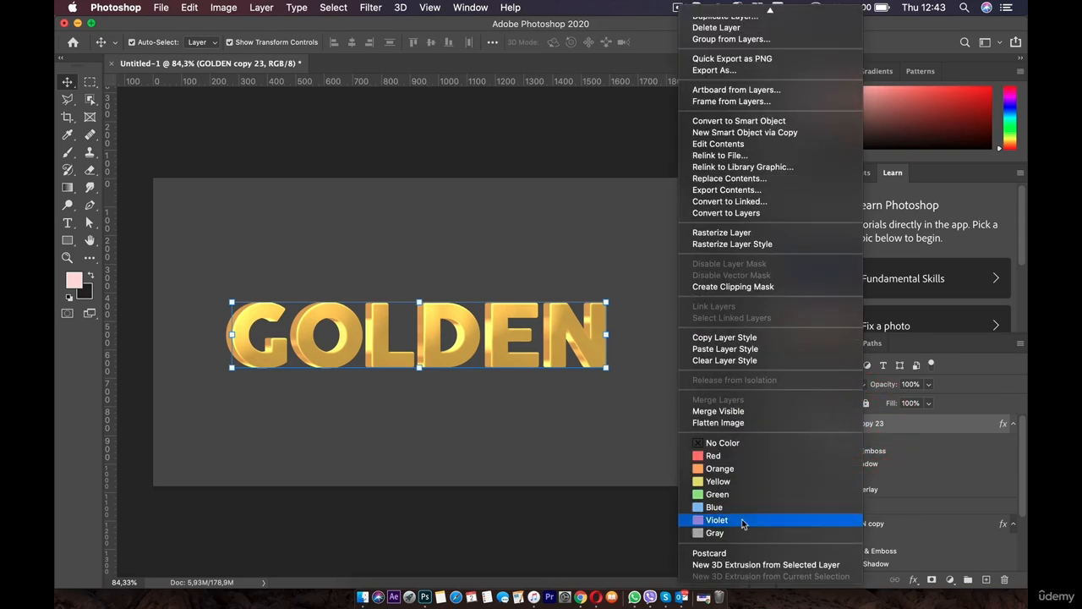
left_click(732, 362)
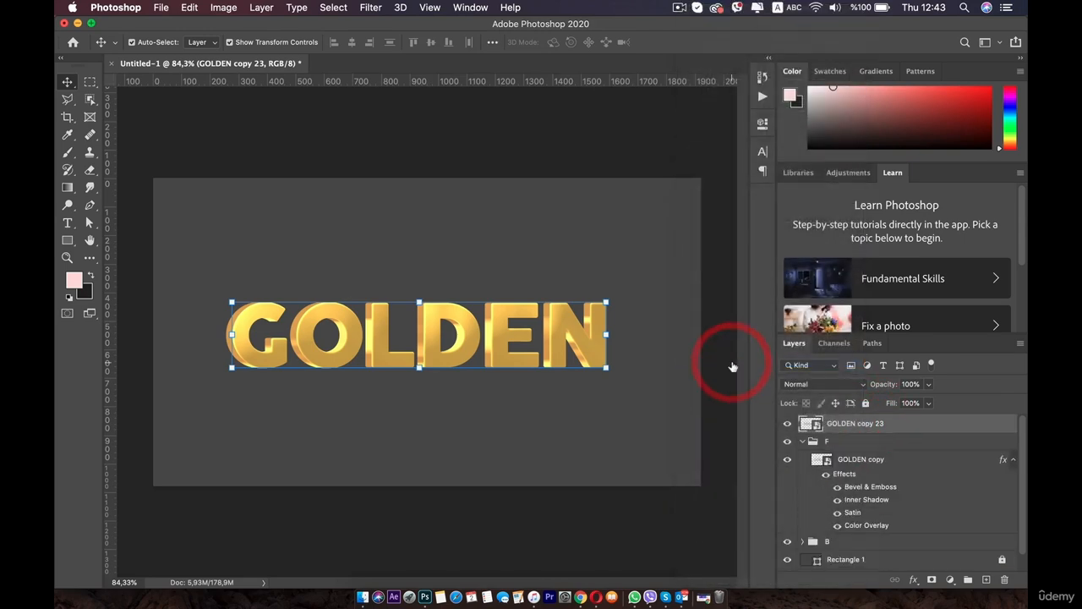
left_click(786, 425)
left_click(786, 426)
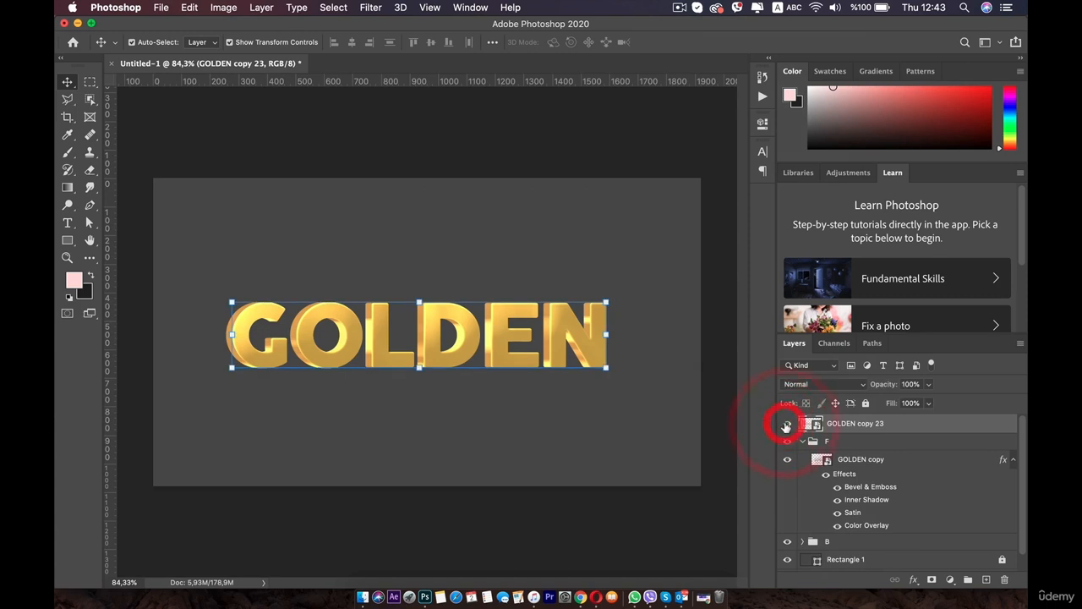
left_click(802, 442)
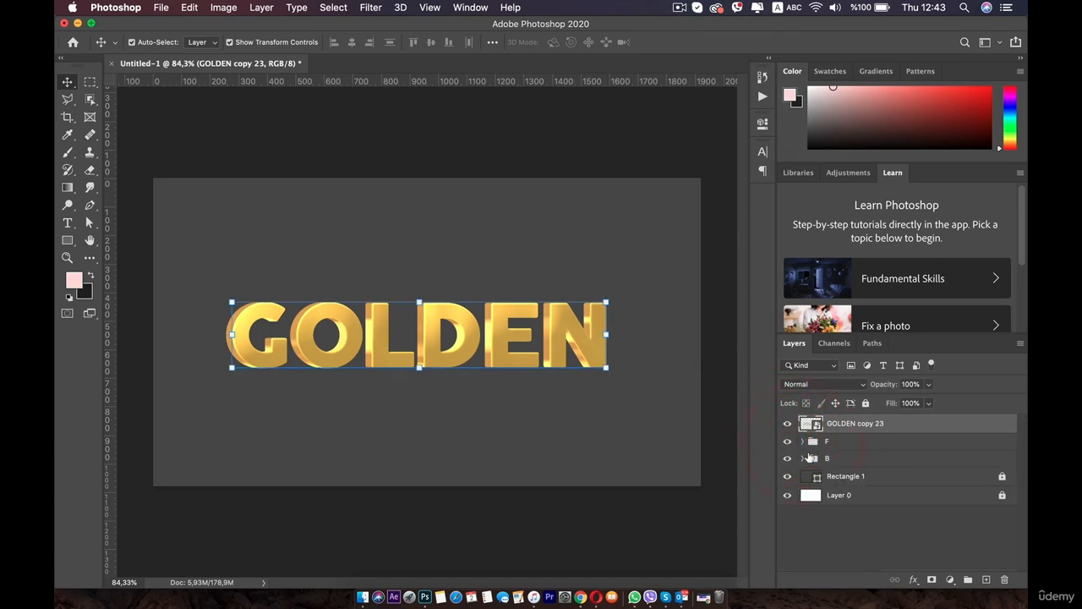
Step: Hide the GOLDEN copy 23 layer and rename it "Change the text"
left_click(852, 427)
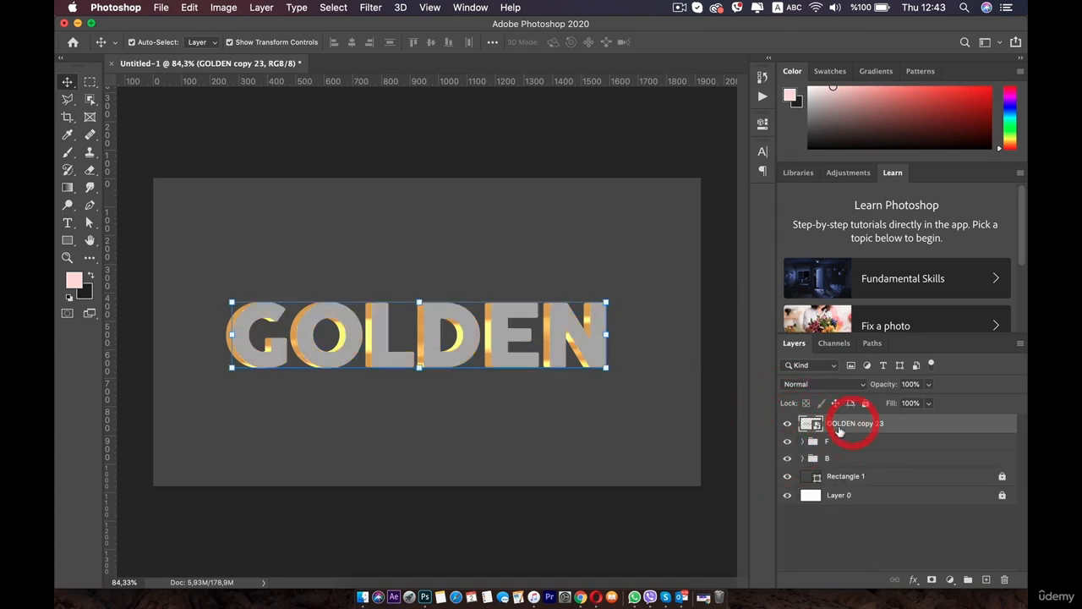
left_click(787, 426)
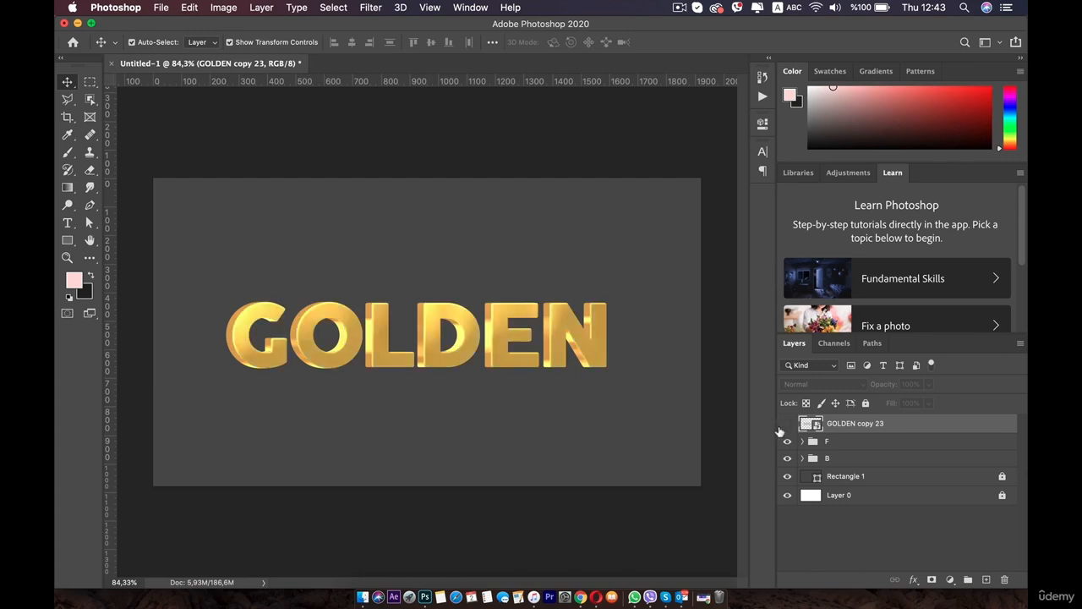
double_click(865, 424)
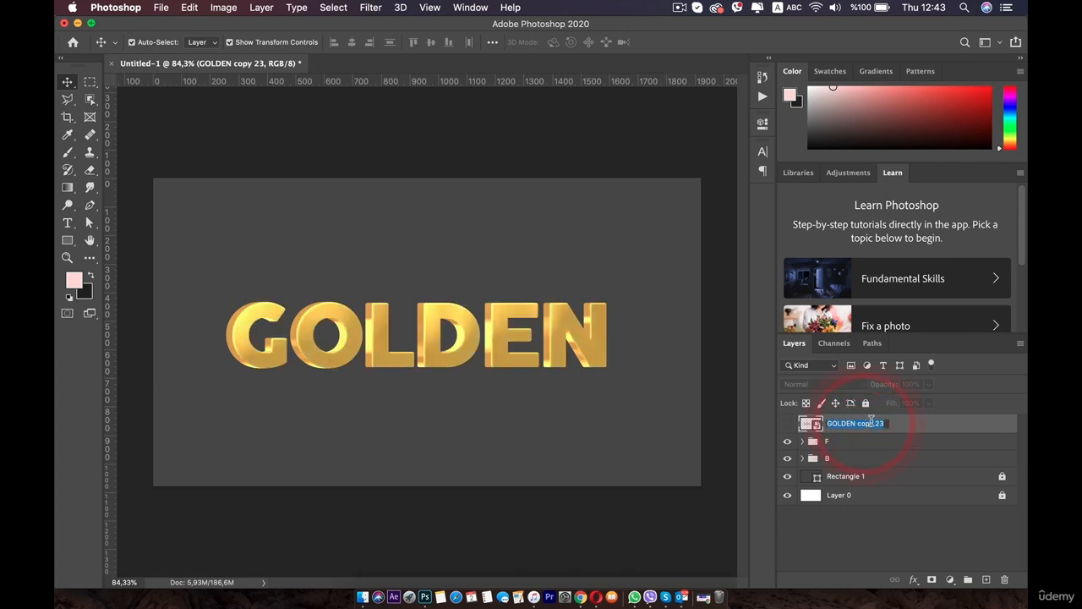
type("Change the text")
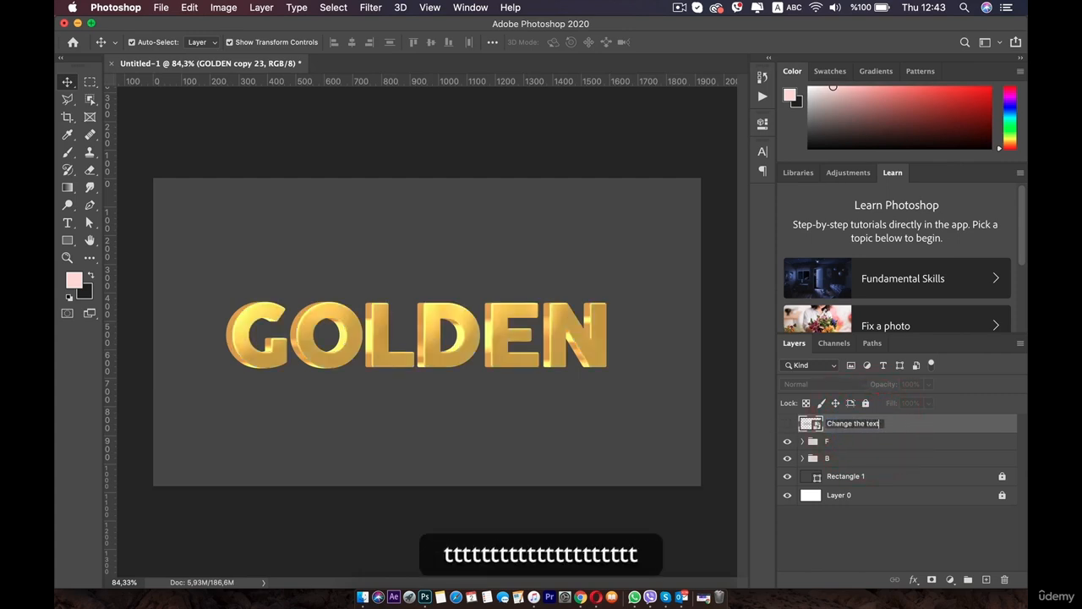
key("Return")
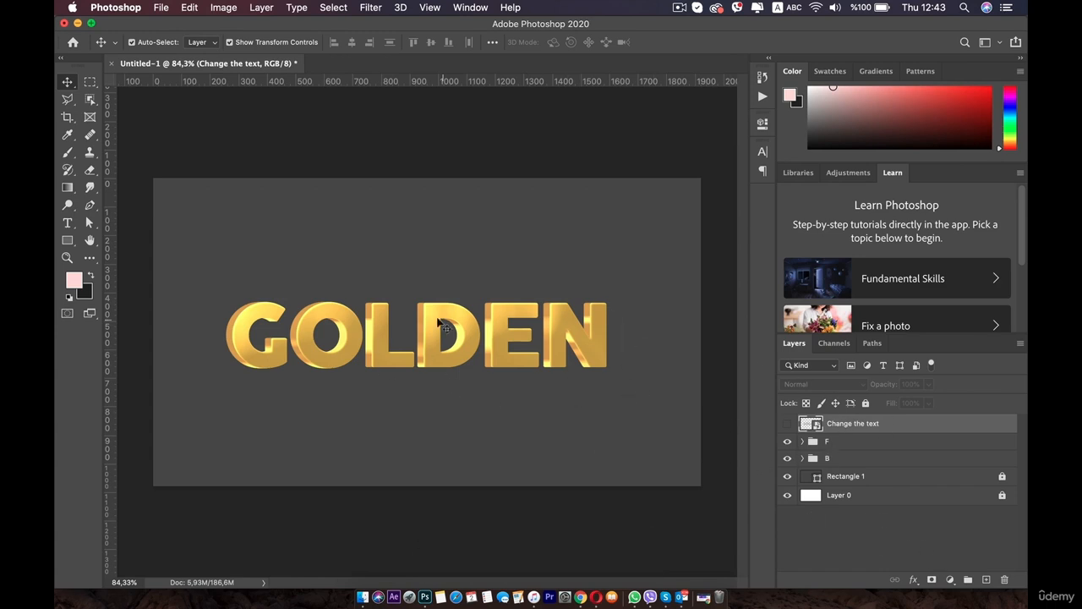
Step: Open the contents of the Change the text smart object and replace the word GOLDEN with SILVER
double_click(816, 424)
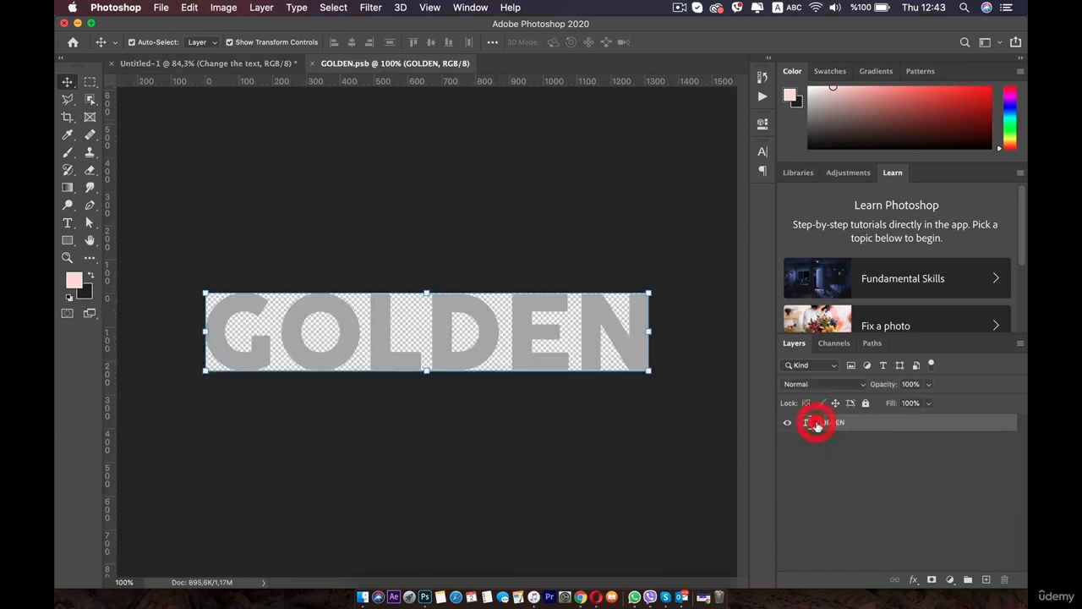
double_click(376, 316)
type("S")
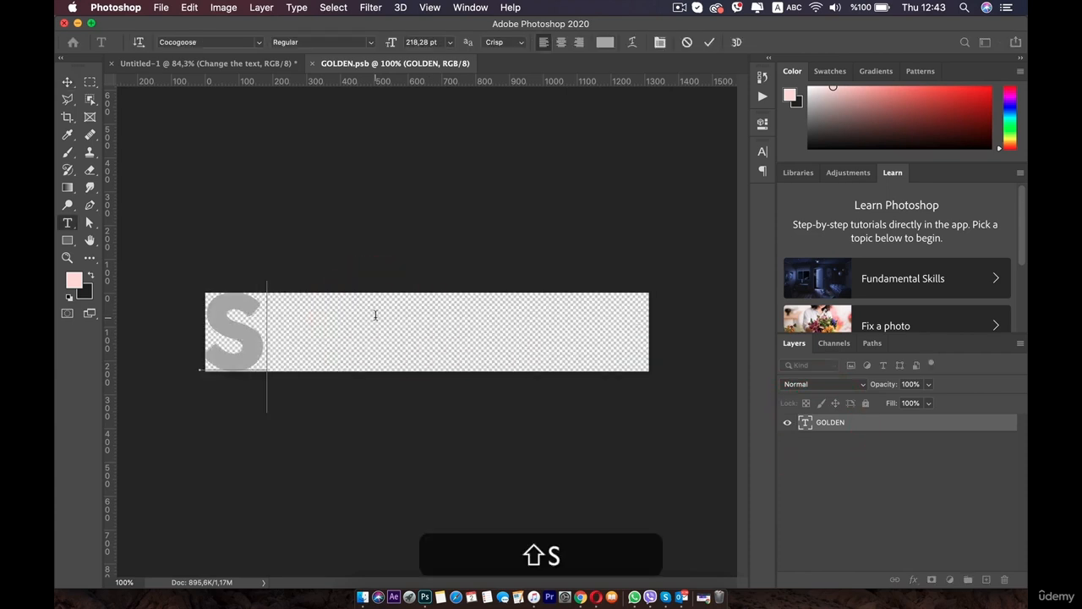
type("ILVER")
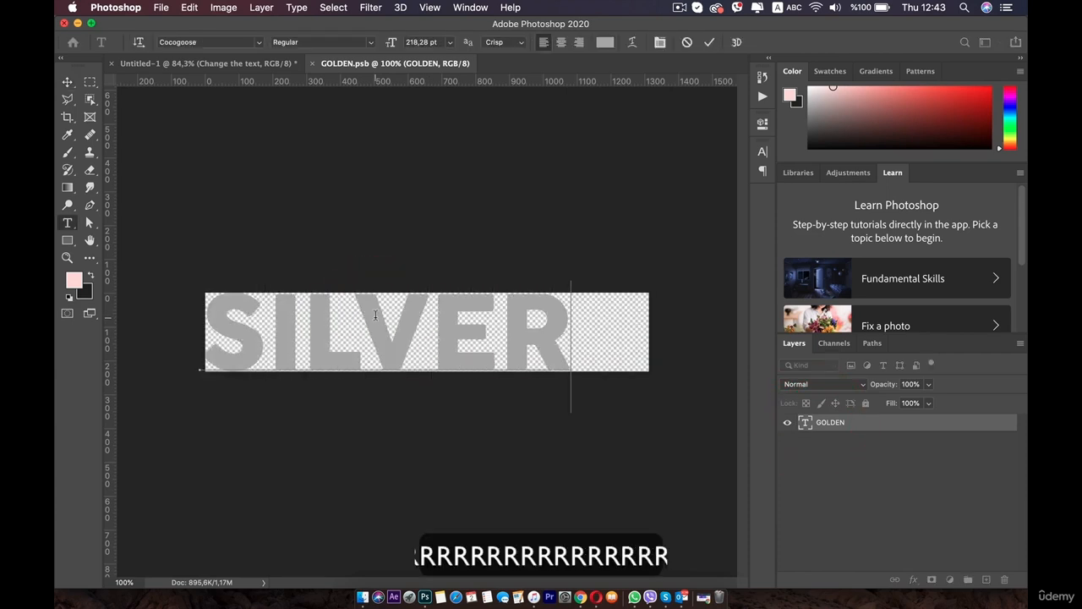
left_click(68, 82)
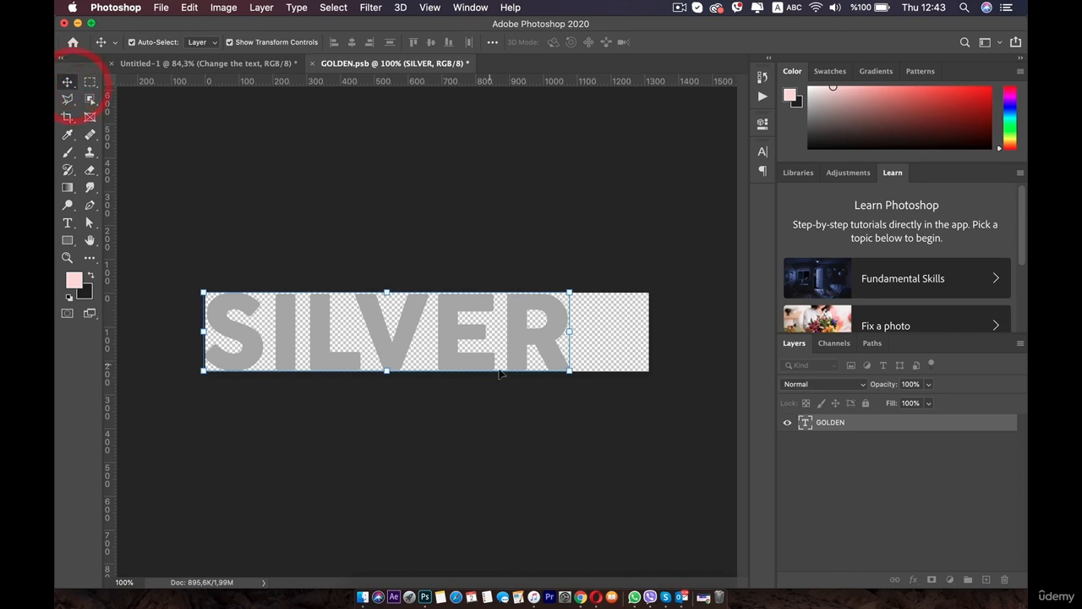
Step: Center the SILVER text on the smart object's canvas, save it and return to the Untitled-1 document
left_click_drag(513, 345, 535, 345)
left_click_drag(545, 345, 550, 340)
left_click(491, 465)
key("super+s")
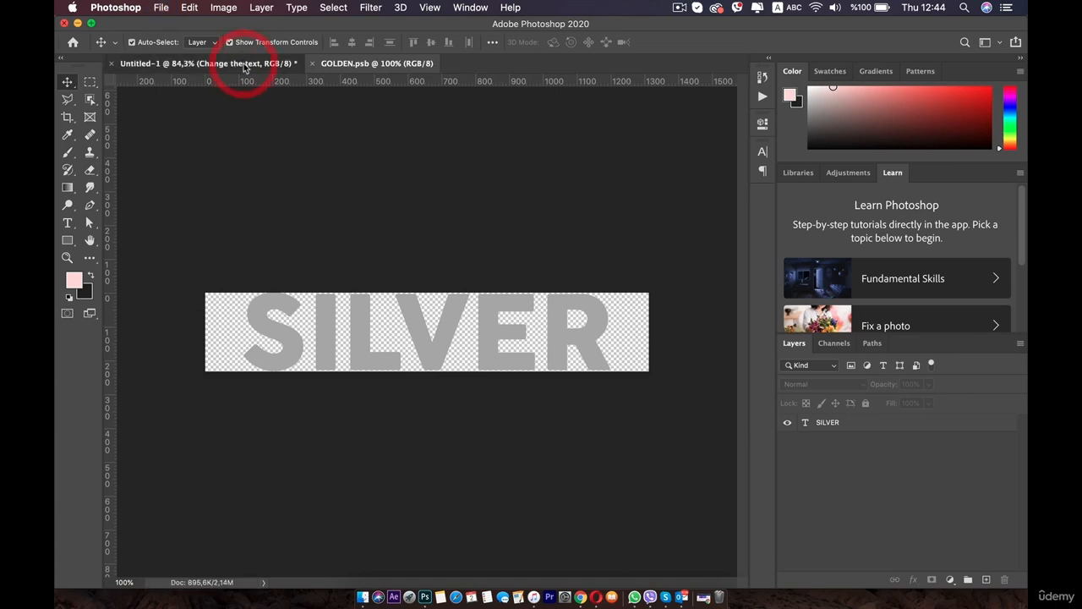
left_click(244, 64)
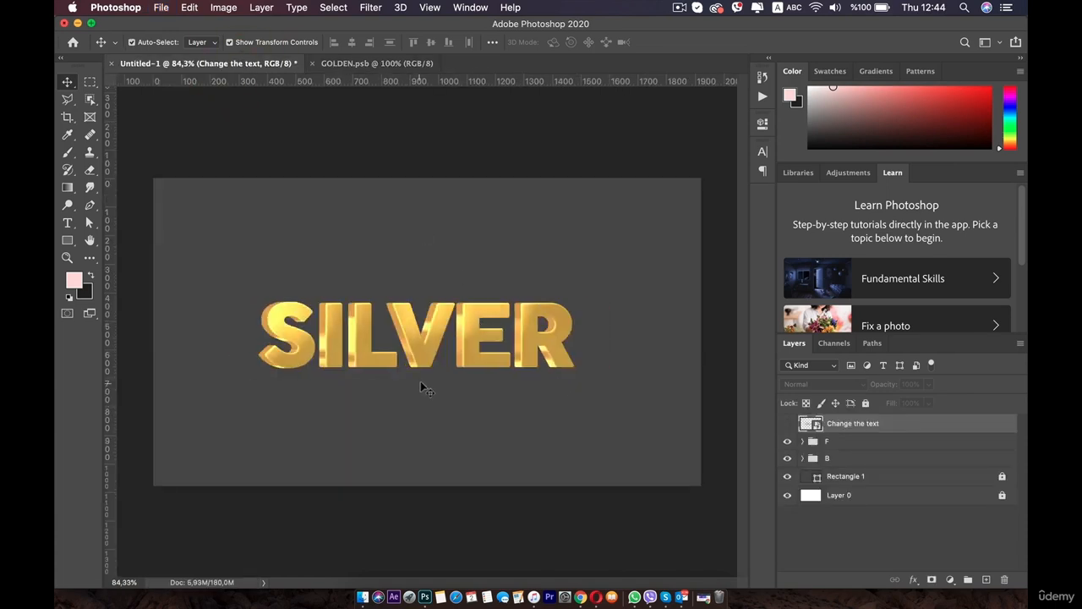
scroll(421, 384, "up", 3)
scroll(423, 381, "down", 3)
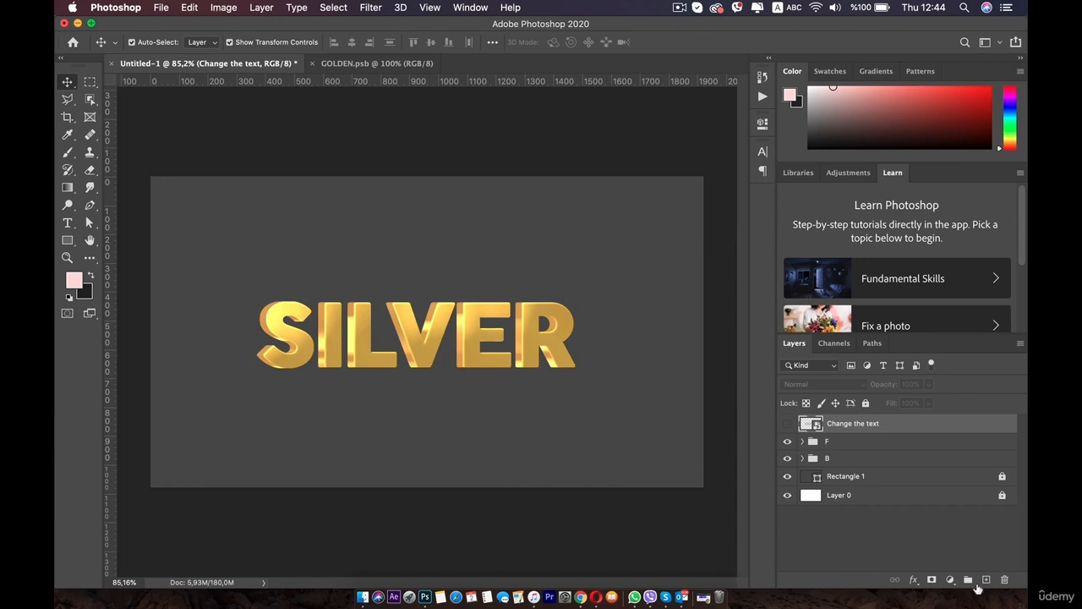
Step: Group the F and B groups together and name the new group Text
left_click(920, 442)
left_click(872, 457, "shift")
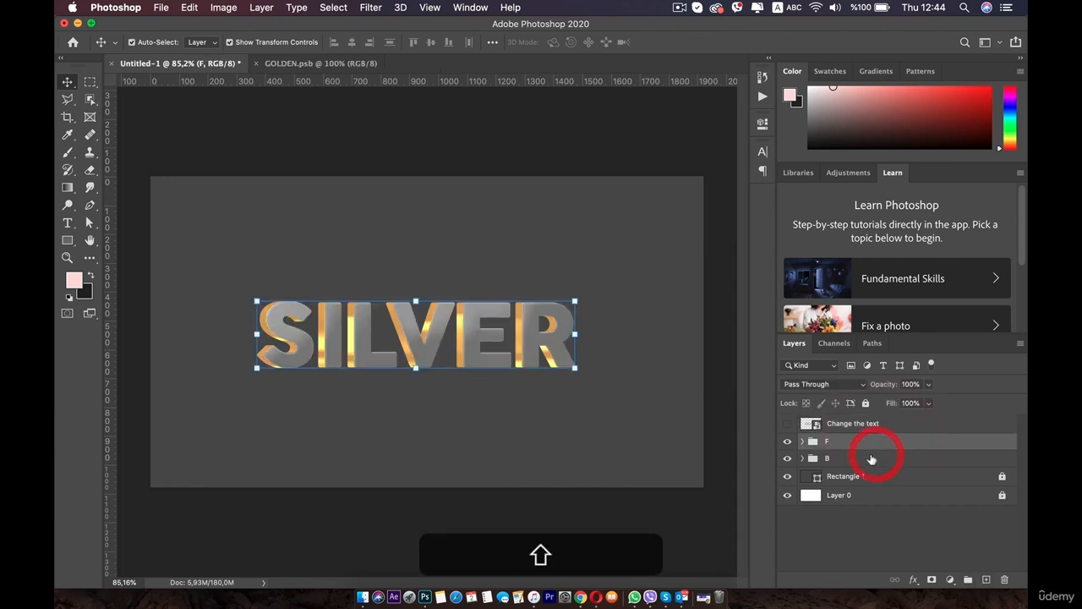
key("super")
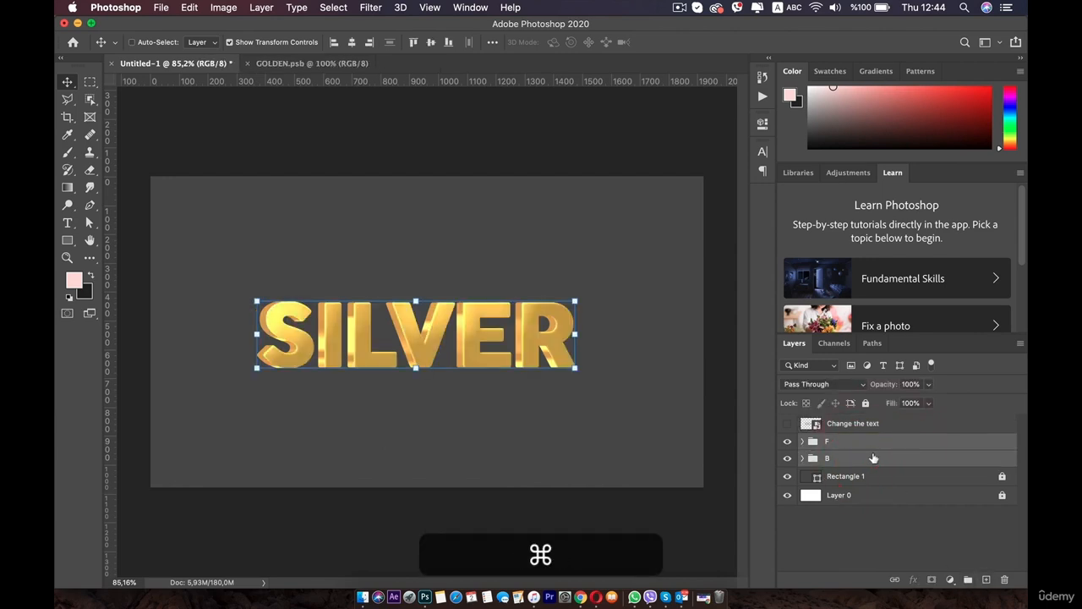
key("super+g")
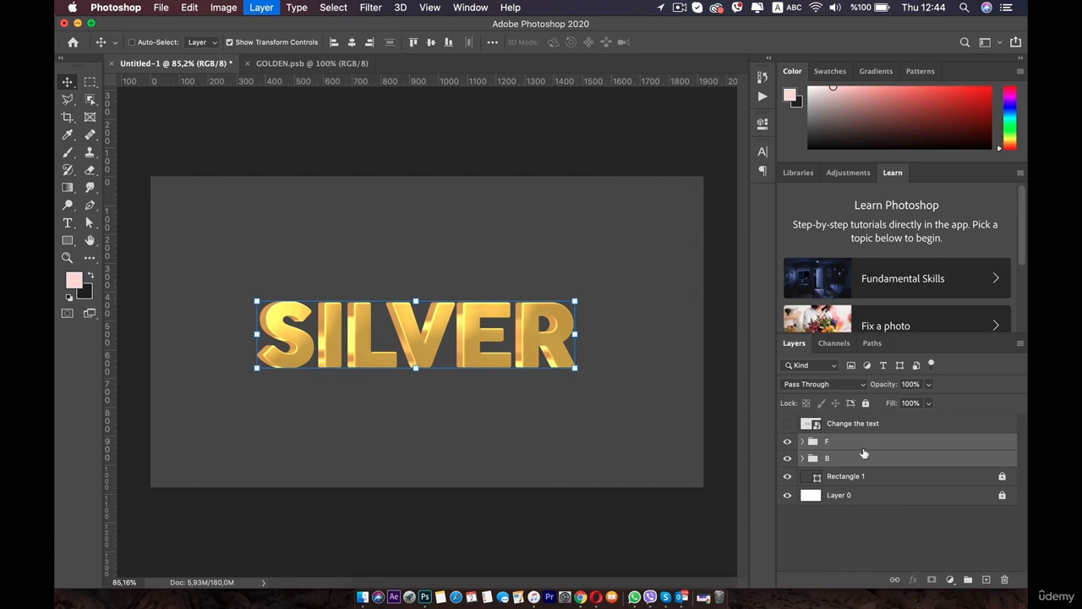
left_click(843, 442)
double_click(843, 441)
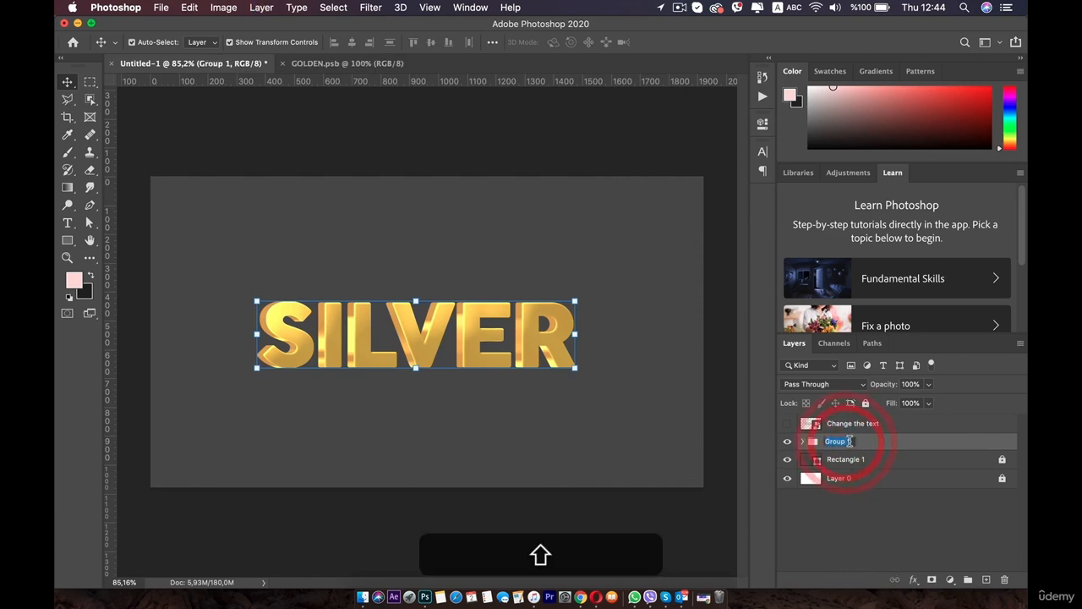
type("Text")
key("Return")
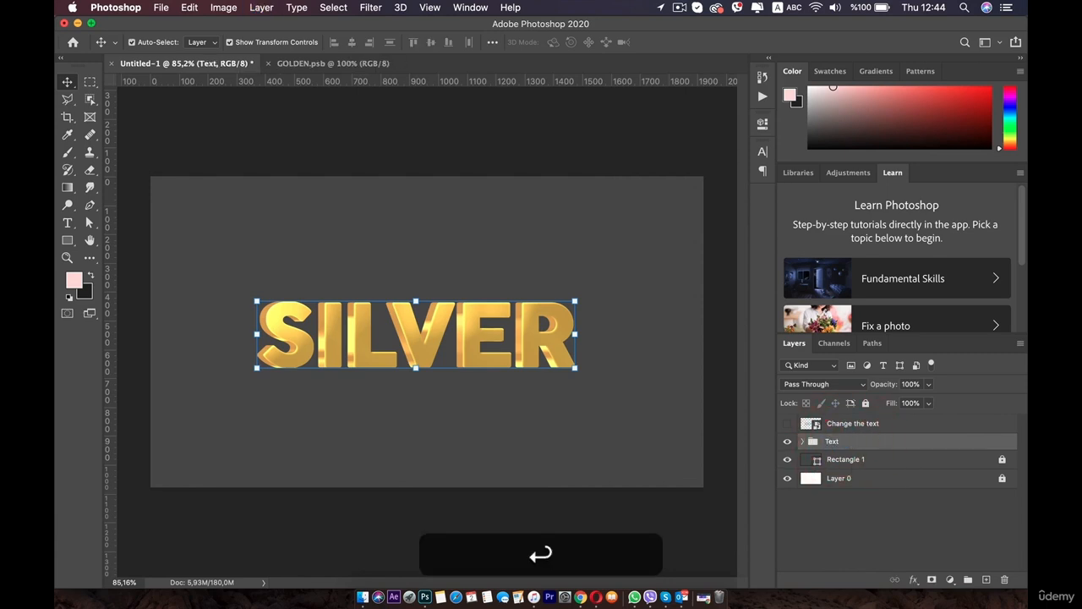
Step: Add a Hue/Saturation adjustment layer clipped to the Text group, with Saturation set to -100
left_click(886, 534)
left_click(950, 579)
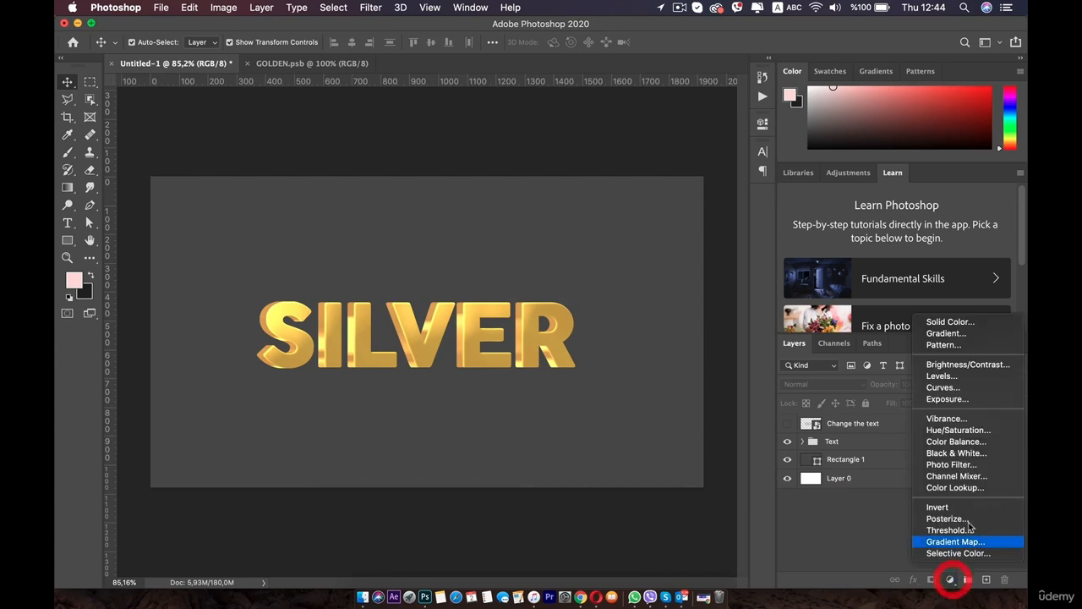
left_click(966, 430)
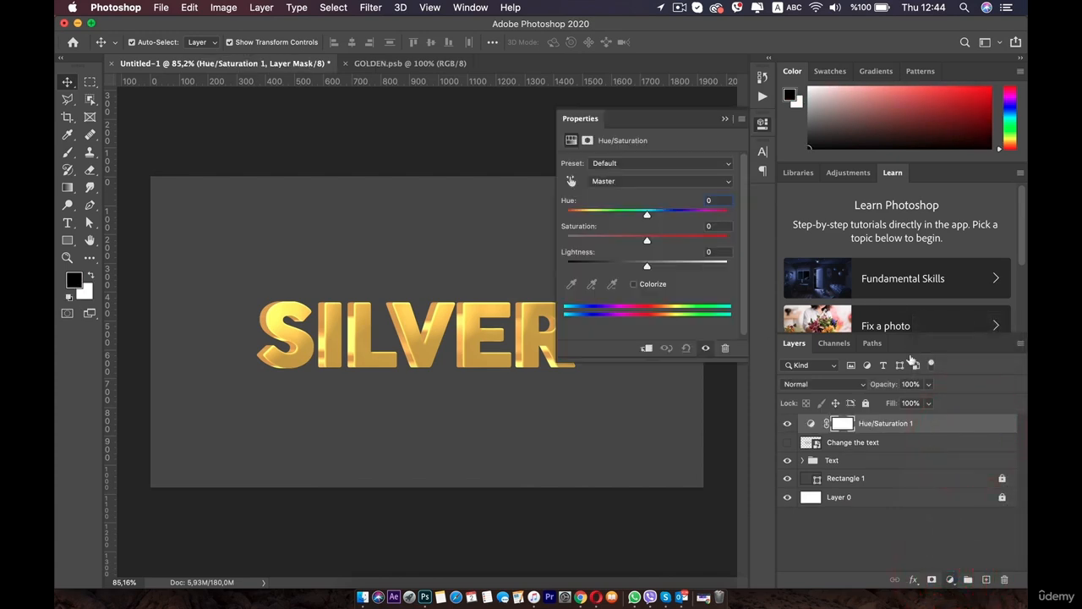
left_click_drag(864, 427, 862, 442)
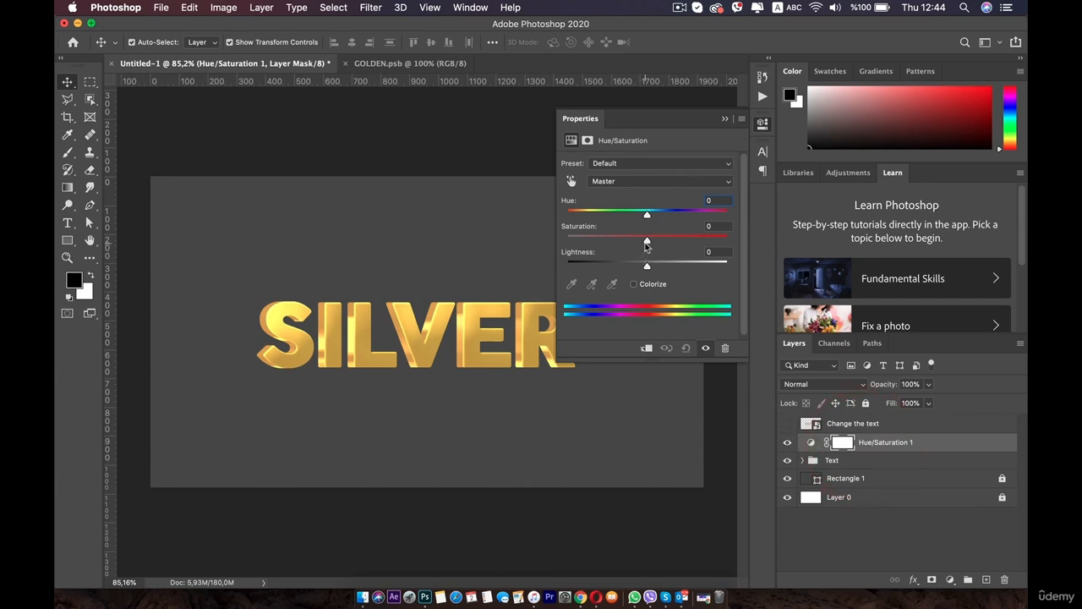
left_click_drag(647, 242, 550, 243)
left_click(641, 348)
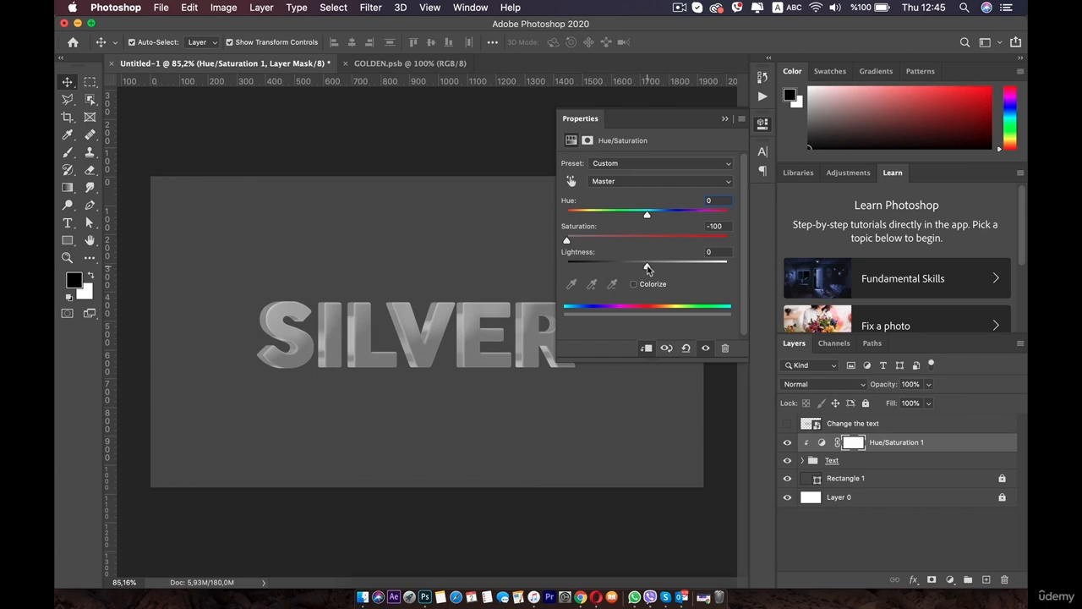
Step: Try a Lightness of +45 on the Hue/Saturation adjustment and return it to 0
left_click_drag(647, 268, 684, 268)
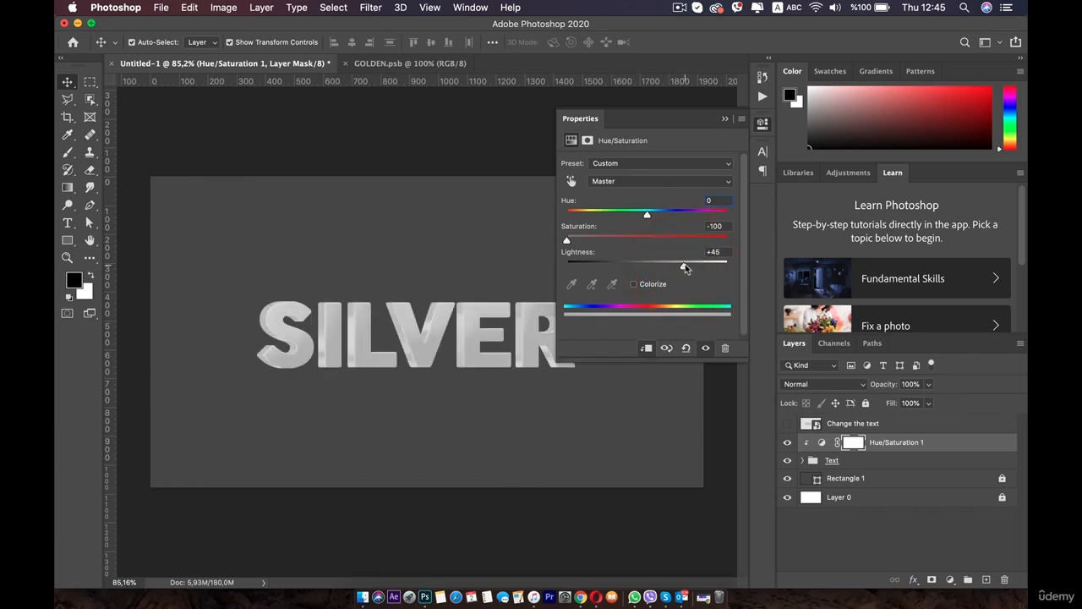
left_click_drag(685, 264, 651, 262)
key("super+z")
key("super+z")
key("super+z")
key("super+z")
key("super+z")
key("super+z")
key("super+z")
key("super+z")
key("super+z")
key("super+z")
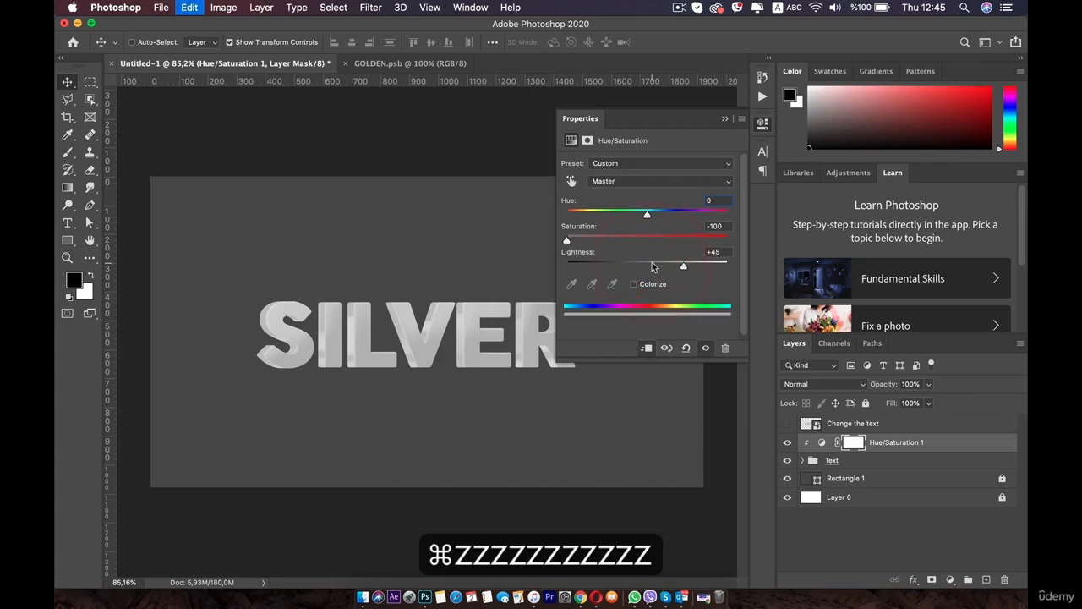
key("super+z")
left_click(648, 266)
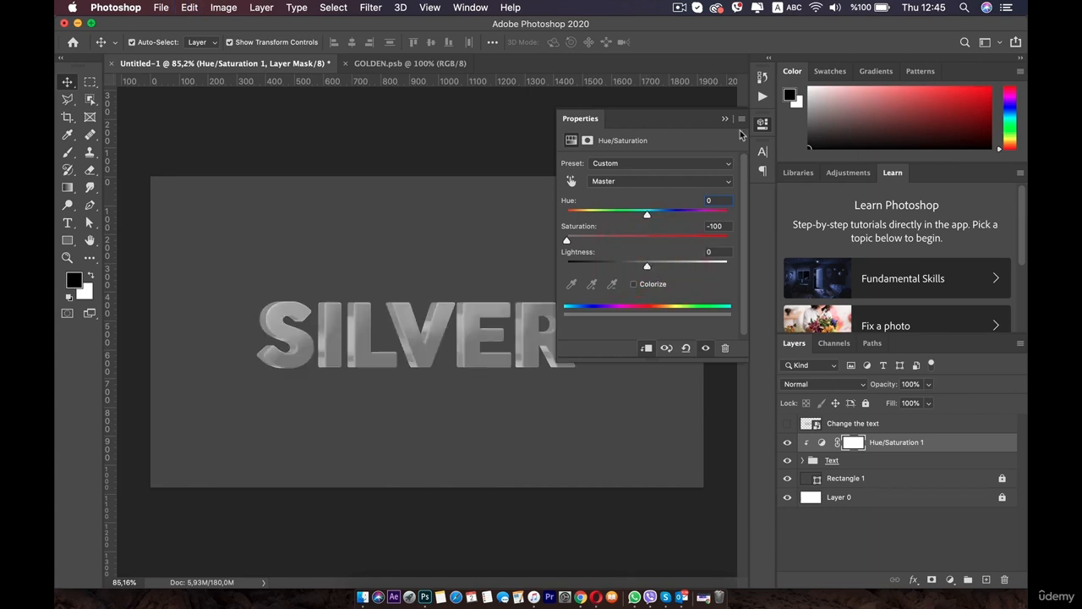
Step: Add a Levels adjustment layer above the Hue/Saturation layer and clip it to the Text group
left_click(762, 124)
left_click(950, 579)
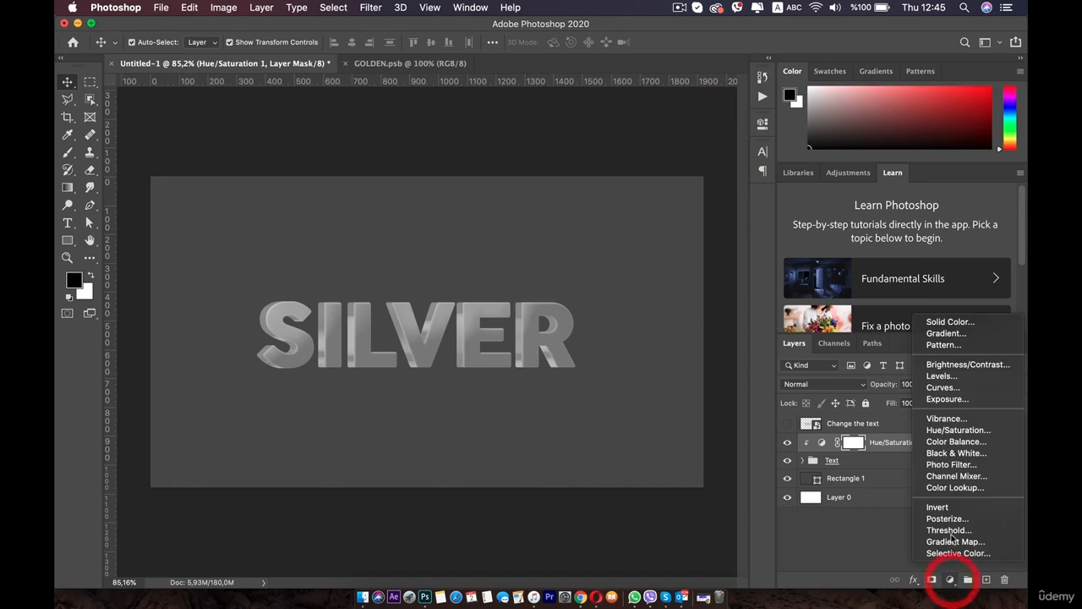
left_click(942, 376)
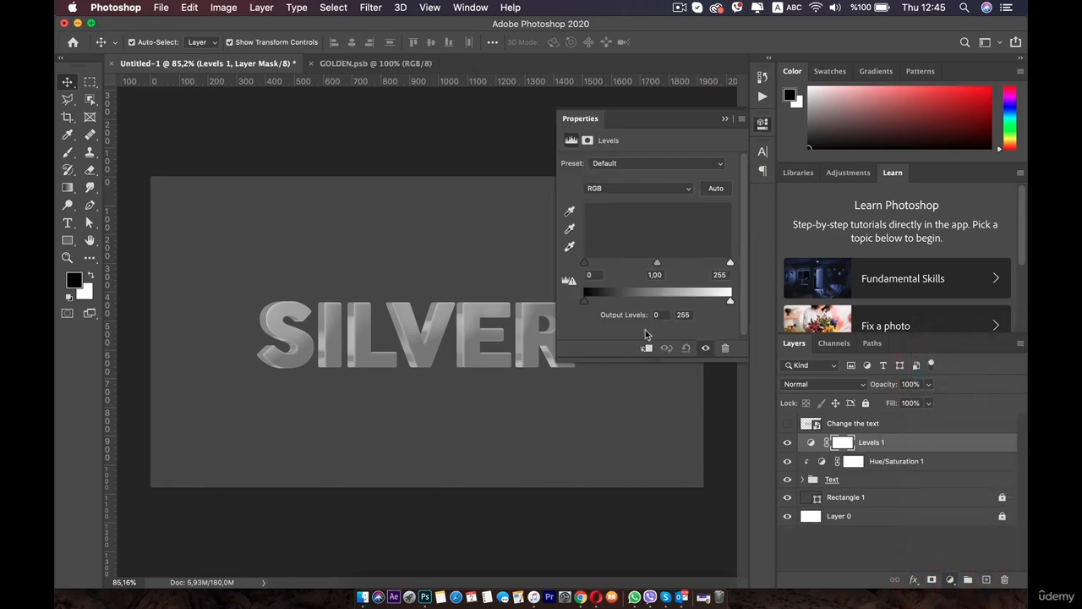
left_click(646, 348)
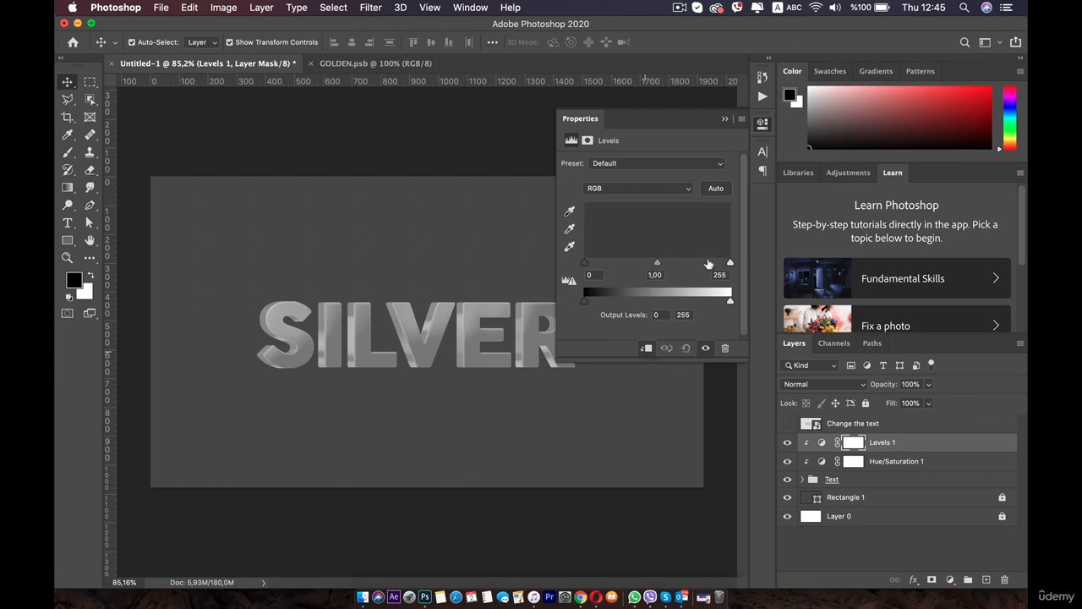
Step: Set the Levels adjustment's input values to 15 for shadows, 0.57 for midtones and 184 for highlights
left_click_drag(730, 263, 695, 264)
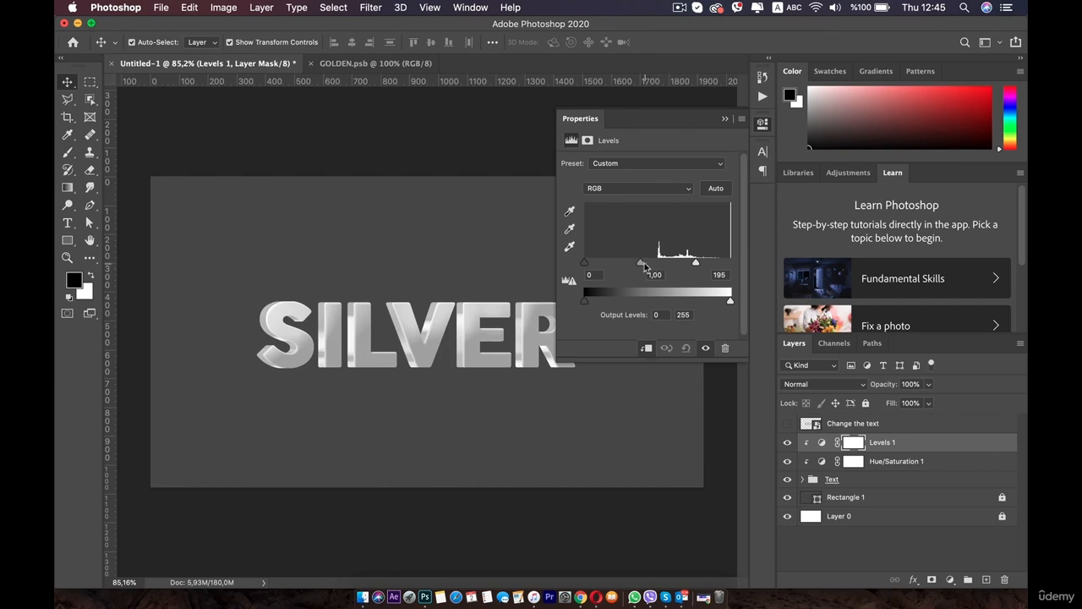
left_click_drag(641, 264, 659, 265)
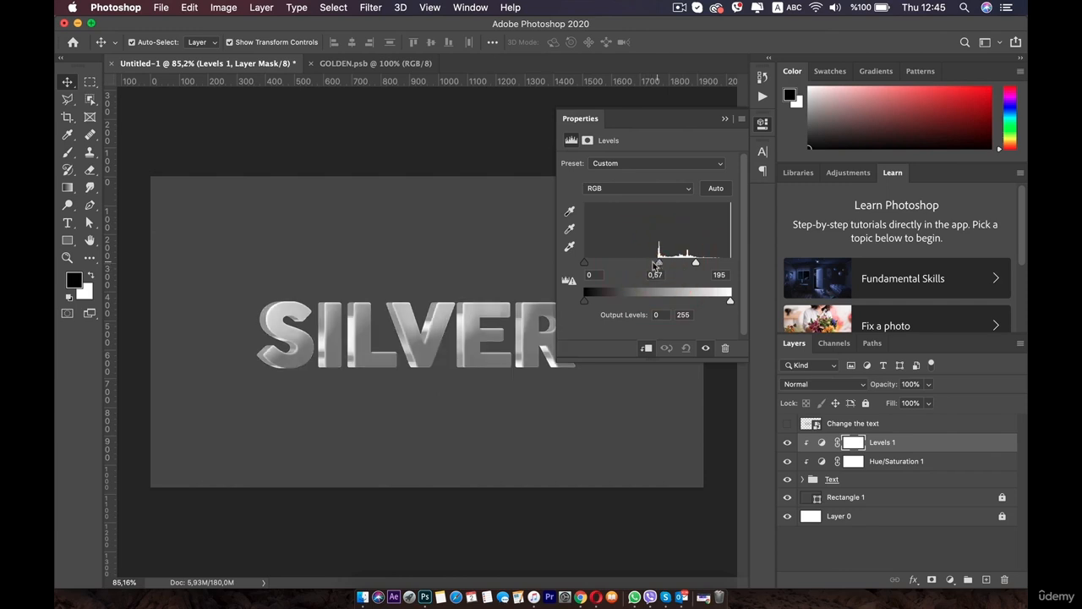
left_click_drag(587, 265, 610, 266)
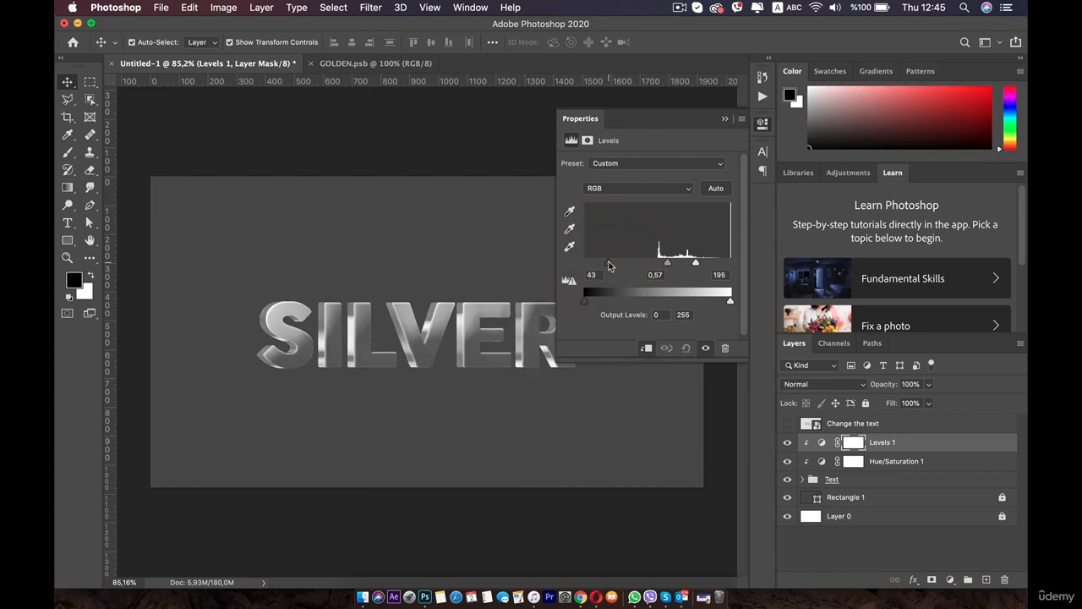
left_click_drag(609, 265, 594, 268)
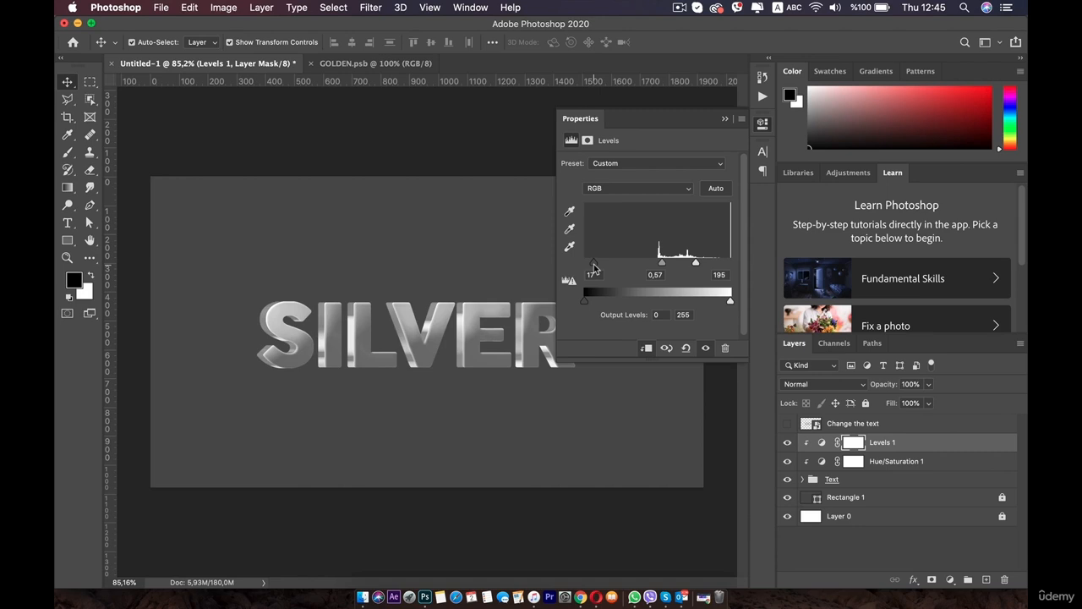
left_click_drag(594, 268, 592, 268)
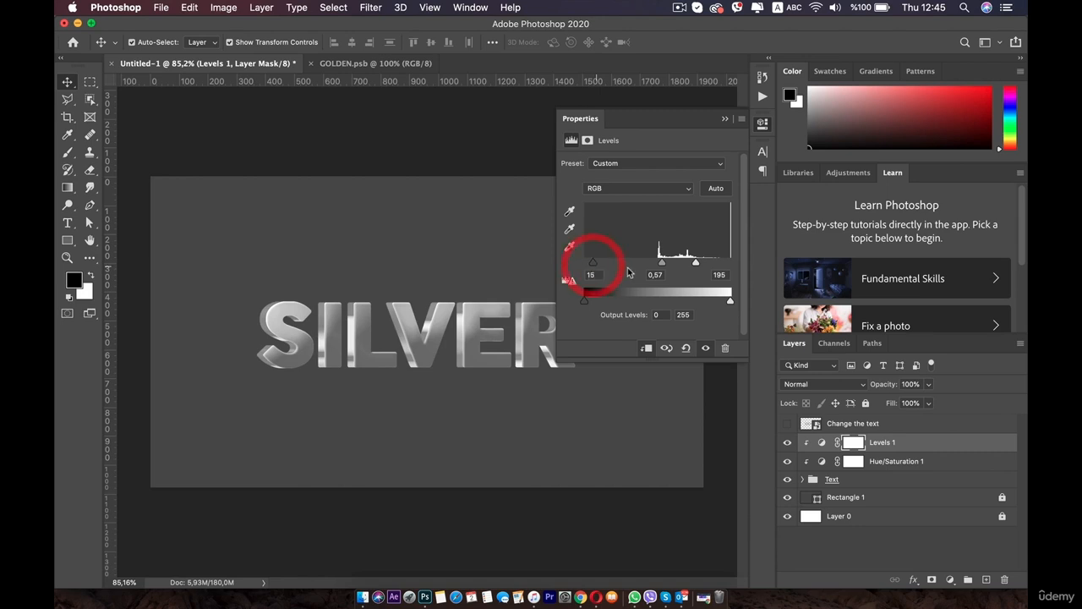
mouse_move(662, 263)
left_mouse_down()
mouse_move(646, 268)
mouse_move(693, 265)
mouse_move(677, 267)
left_mouse_up()
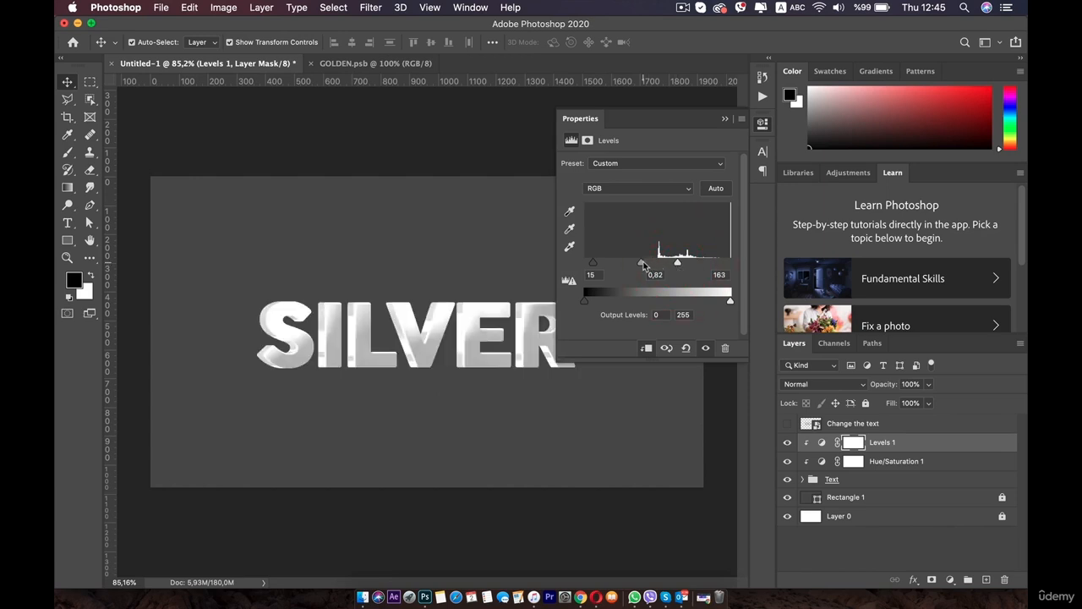
mouse_move(678, 266)
left_mouse_down()
mouse_move(690, 259)
mouse_move(659, 267)
left_mouse_up()
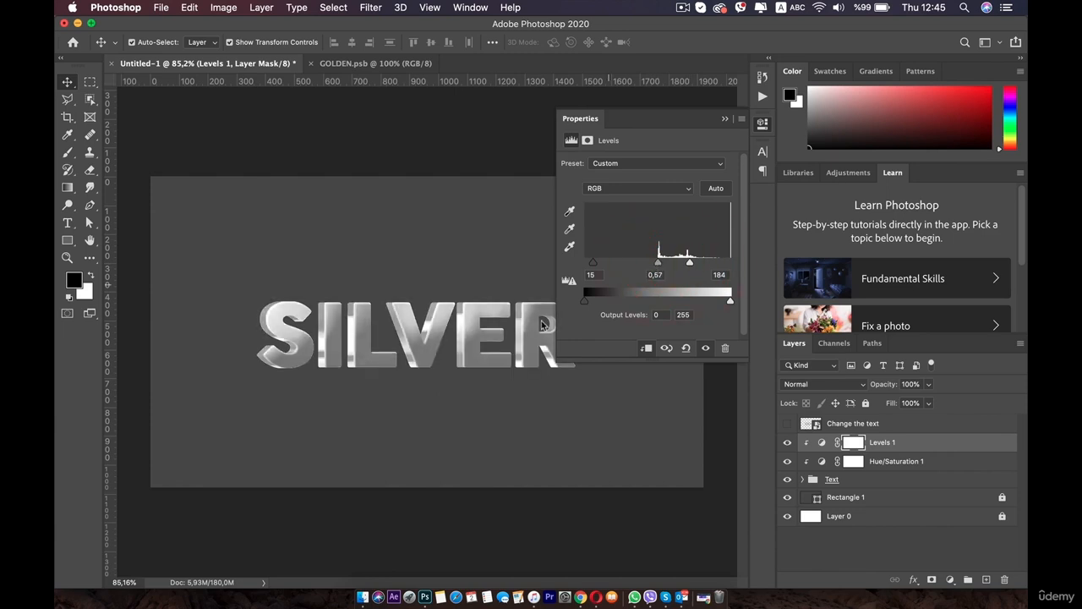
left_click(761, 123)
Step: Hide both clipped adjustment layers and rename the Levels 1 layer as Silver
left_click(878, 462, "shift")
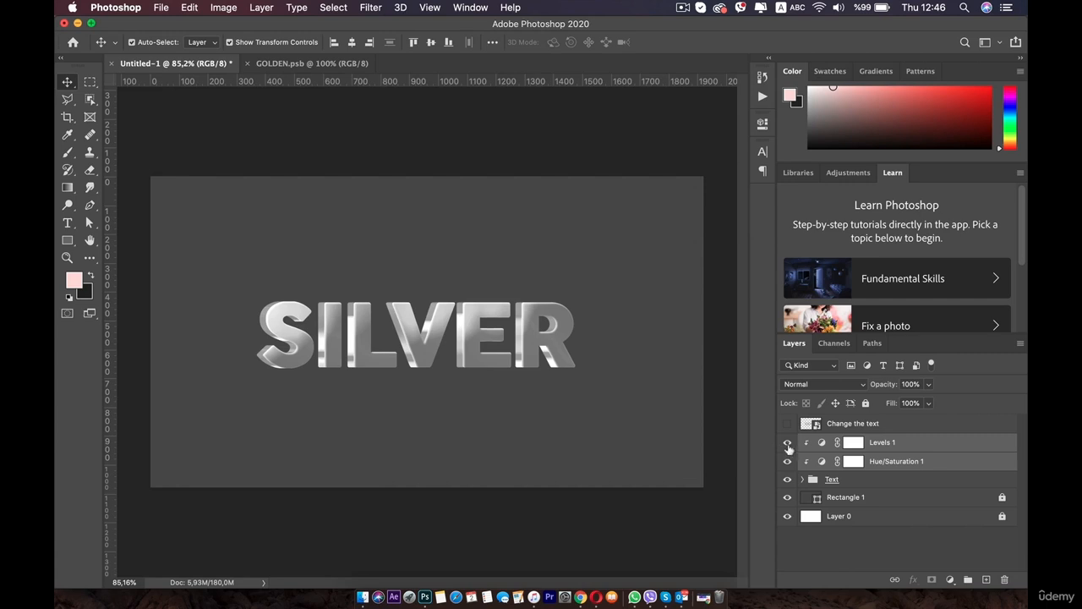
left_click(787, 443)
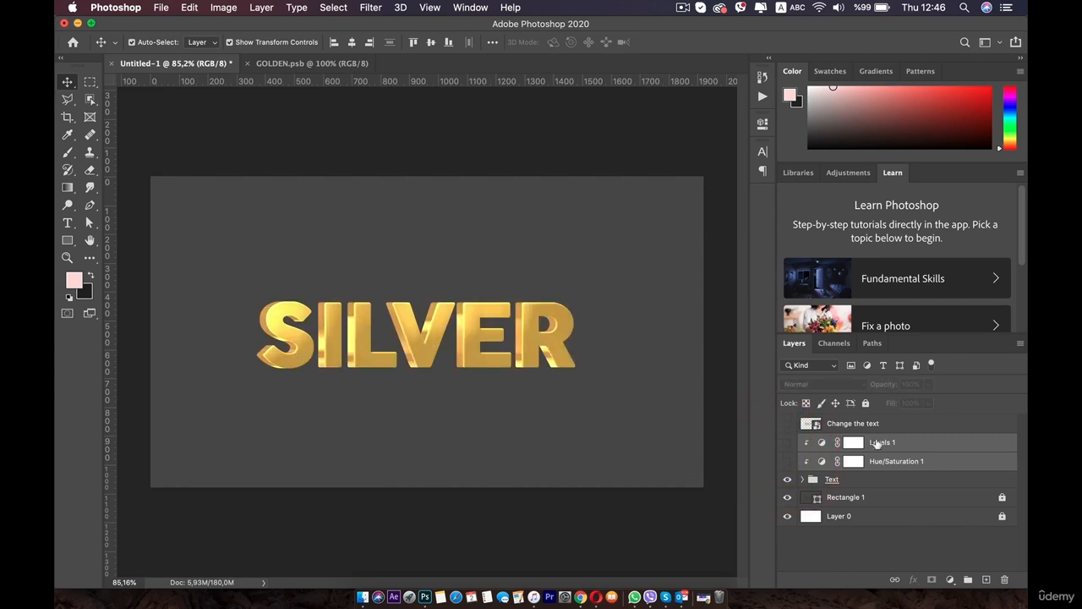
double_click(881, 444)
type("S")
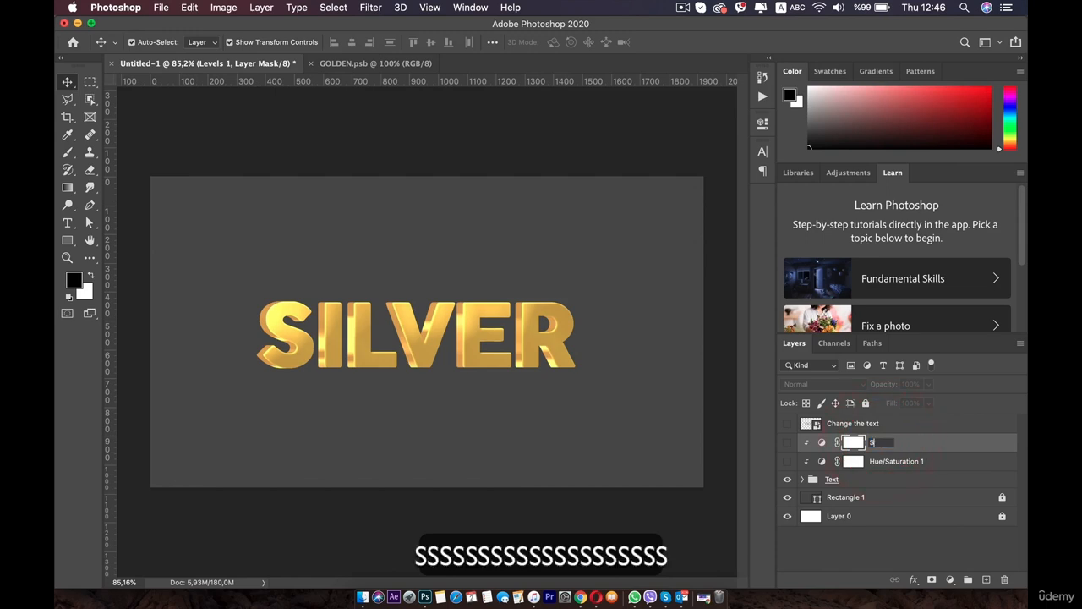
type("ilver")
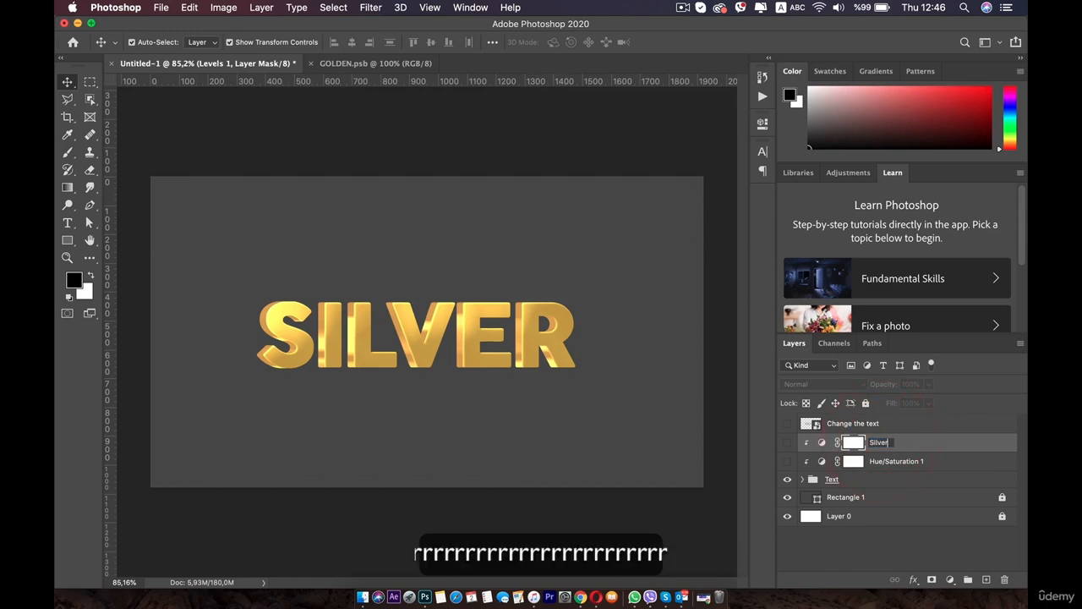
key("Return")
Step: Rename the Hue/Saturation 1 adjustment layer as Silver and deselect all layers
double_click(903, 460)
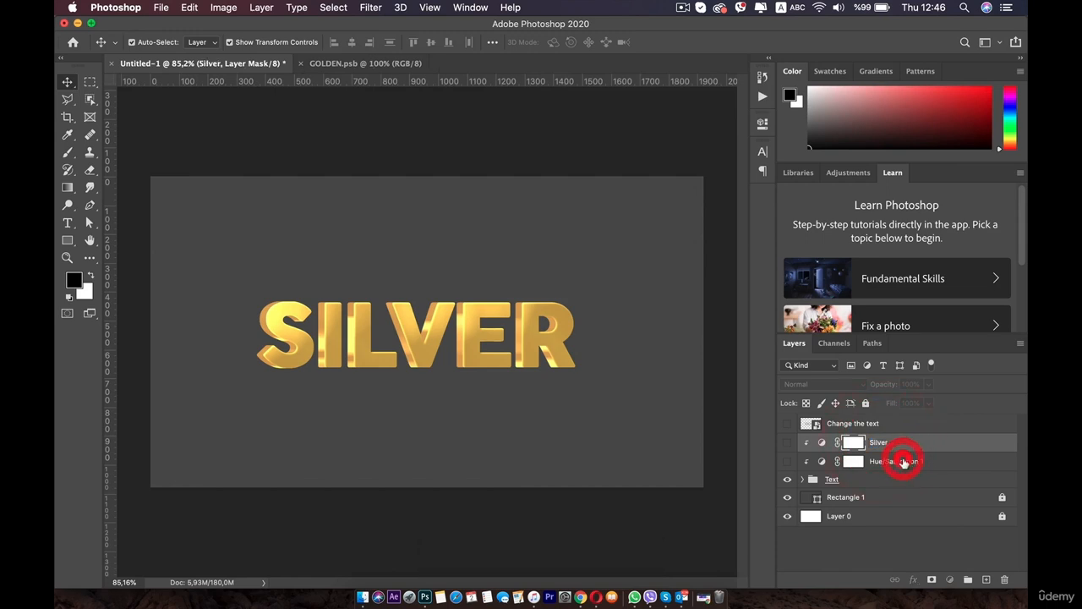
left_click(882, 461)
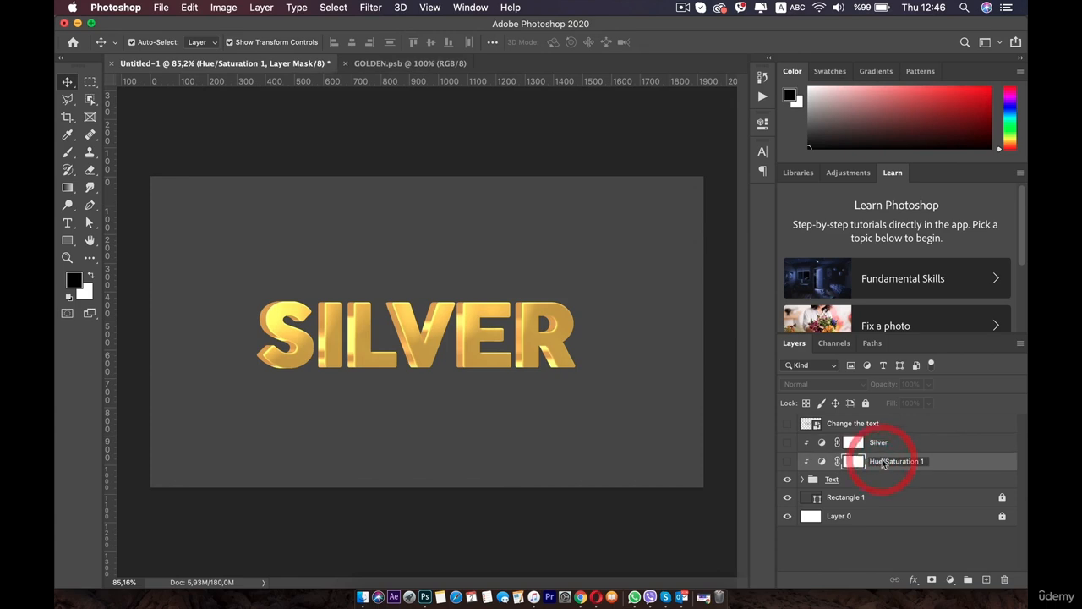
double_click(882, 461)
type("Silver")
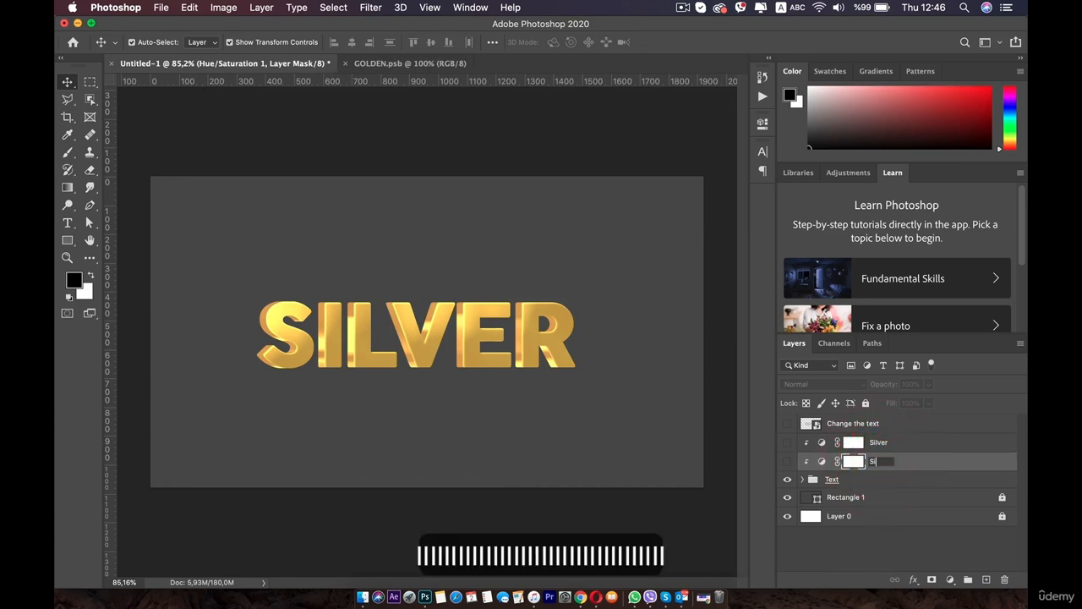
key("Return")
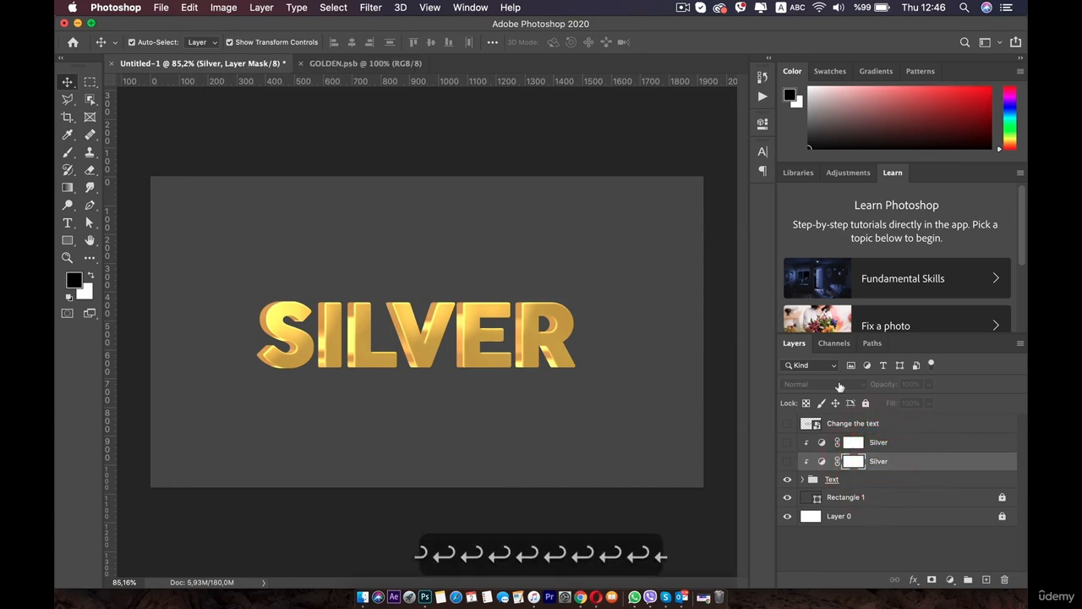
left_click(879, 539)
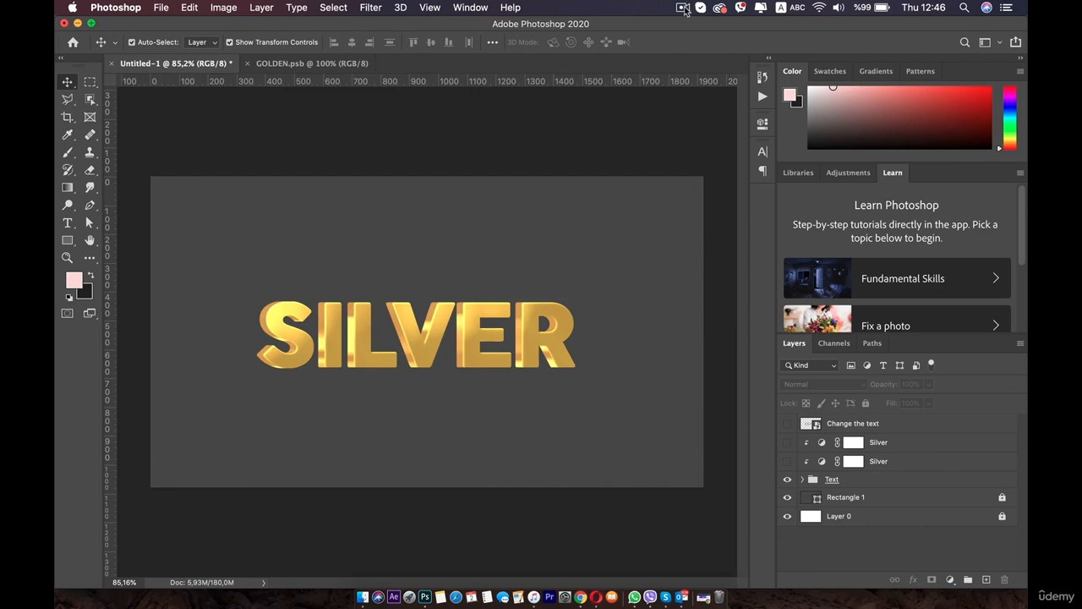
Step: Unlock the Rectangle 1 background layer and change its fill color to dark gray #2f2f2f
double_click(817, 498)
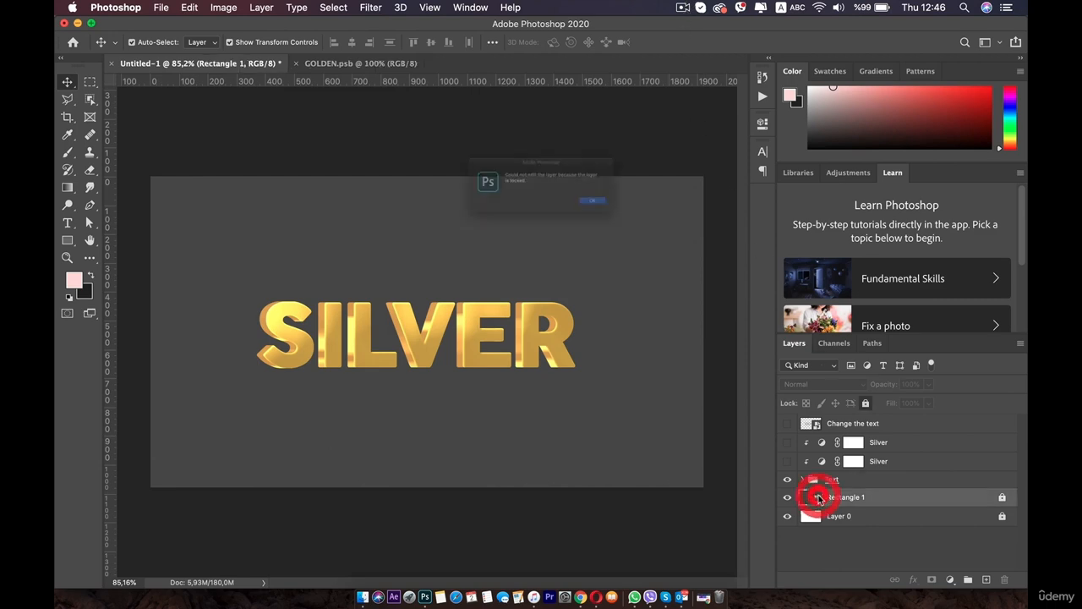
left_click(643, 219)
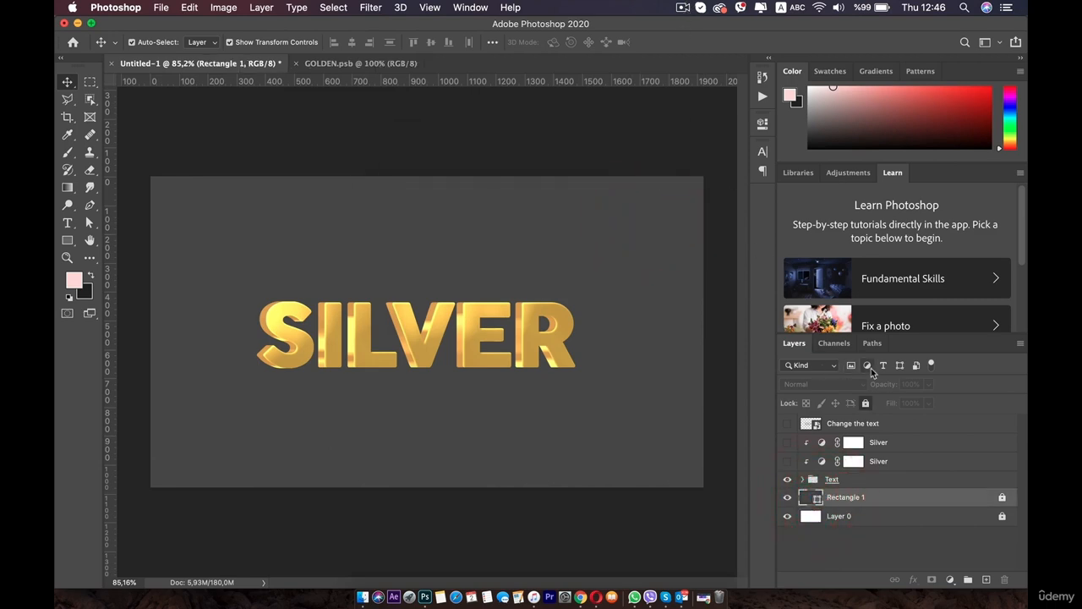
left_click(863, 405)
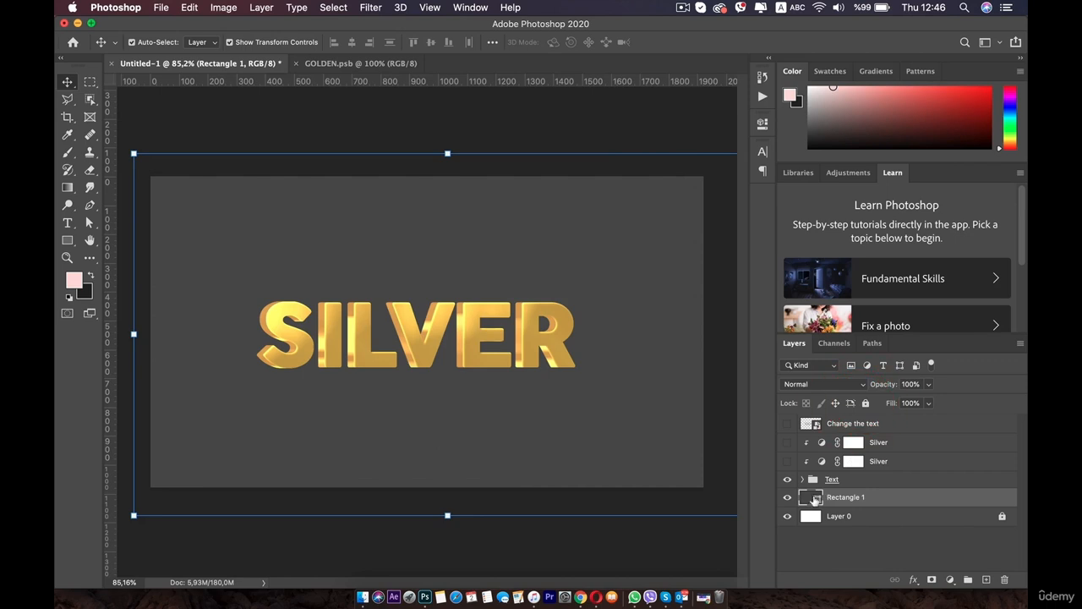
left_click(810, 499)
double_click(810, 498)
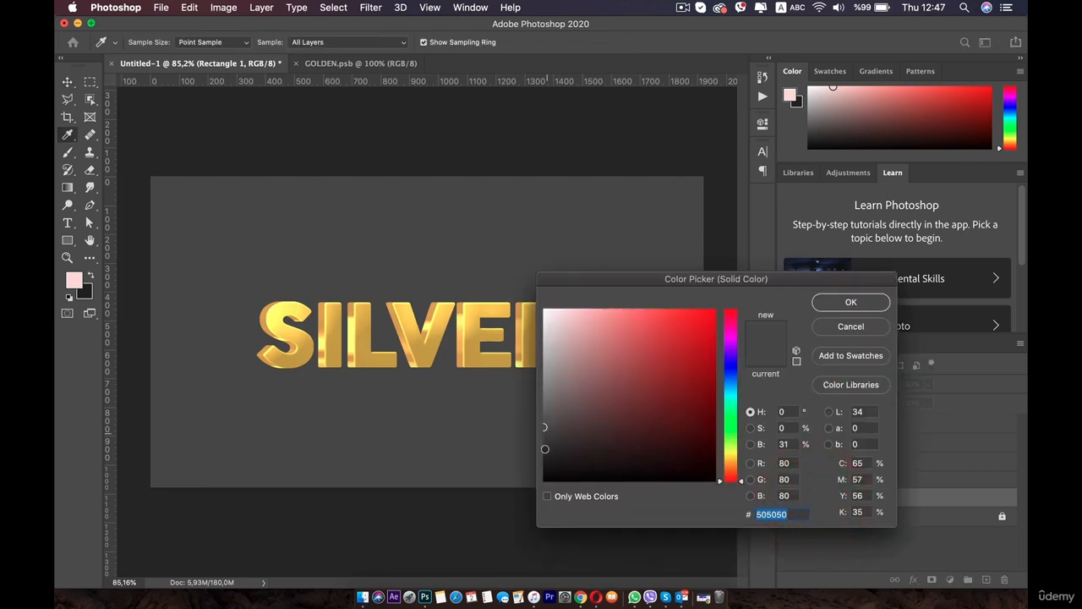
left_click(544, 449)
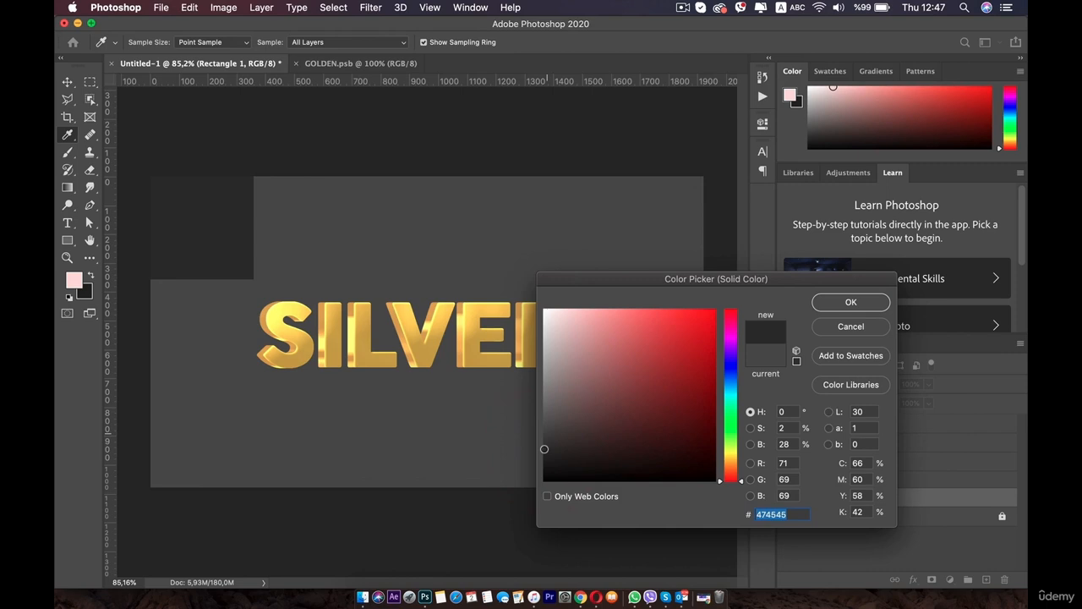
left_click(544, 449)
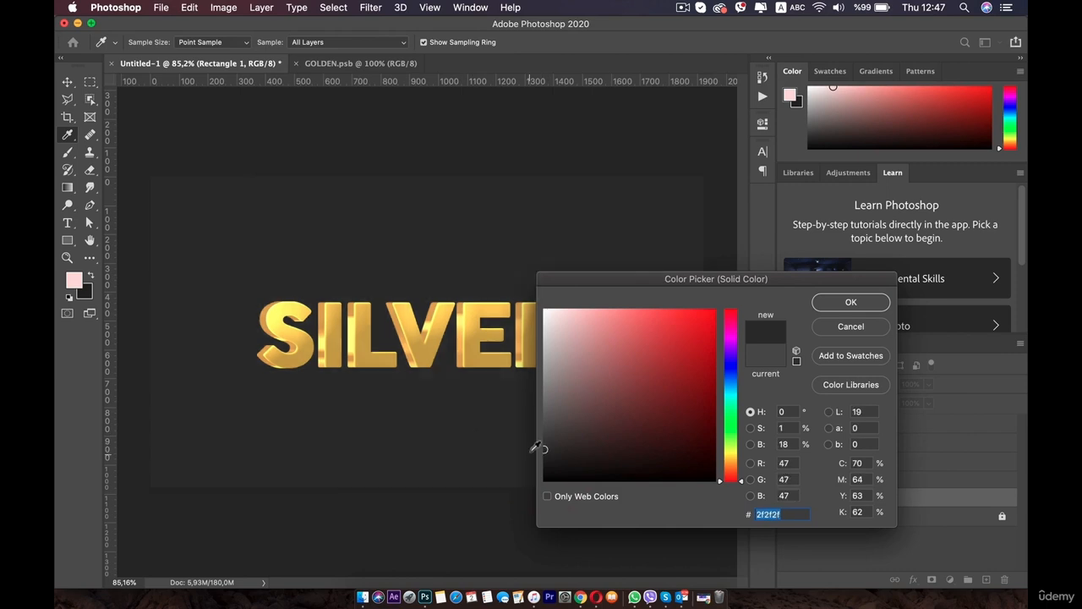
left_click(852, 303)
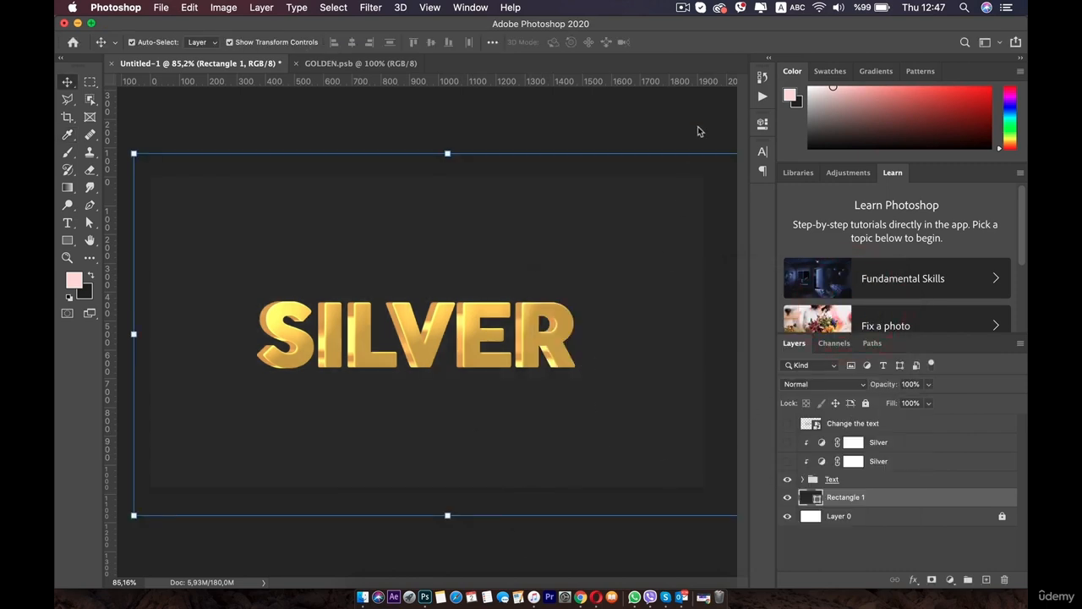